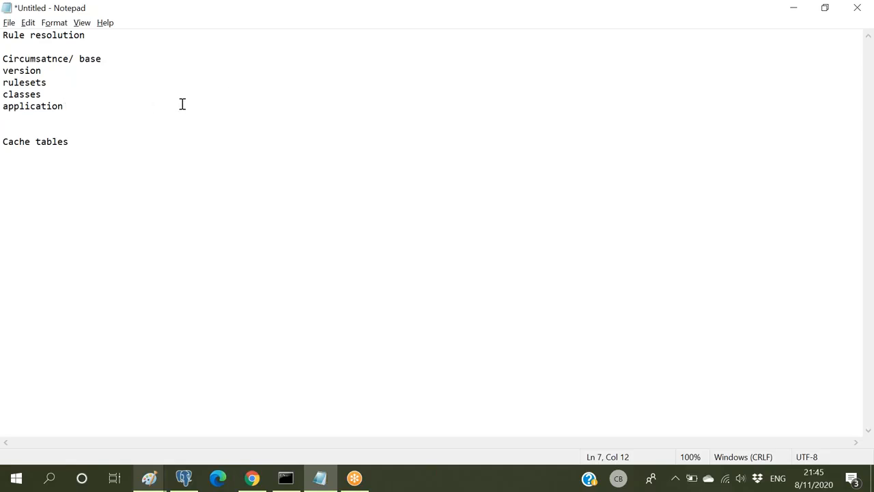
Step: Switch from Notepad to Pega Dev Studio and show the application's classes in the App explorer
{"action": "left_click", "coordinate": [793, 9]}
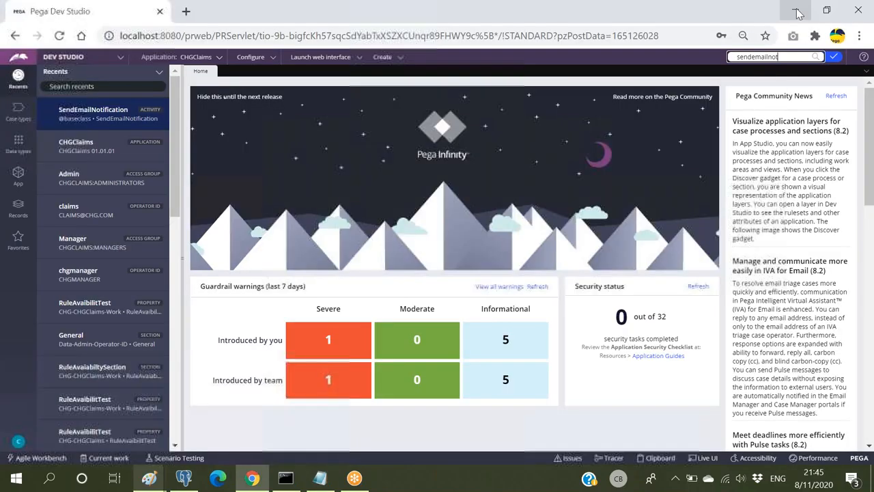
{"action": "left_click", "coordinate": [791, 59]}
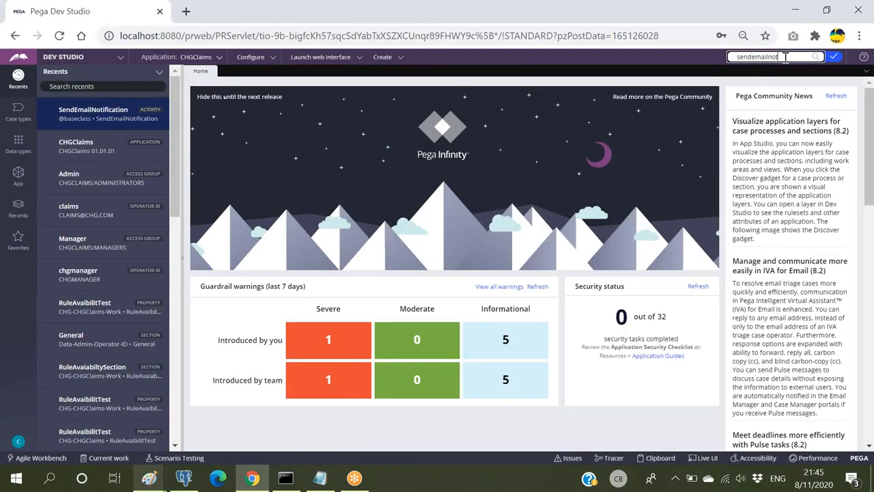
{"action": "left_click", "coordinate": [387, 59]}
{"action": "mouse_move", "coordinate": [419, 69]}
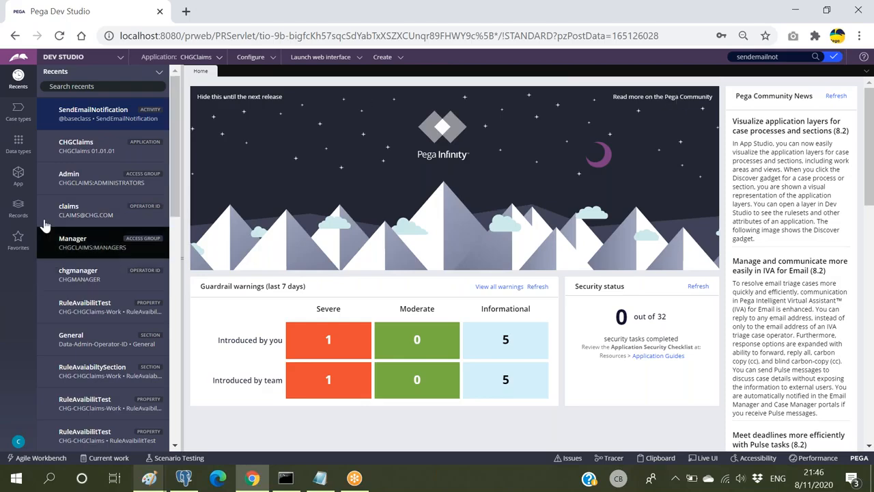
{"action": "left_click", "coordinate": [19, 174]}
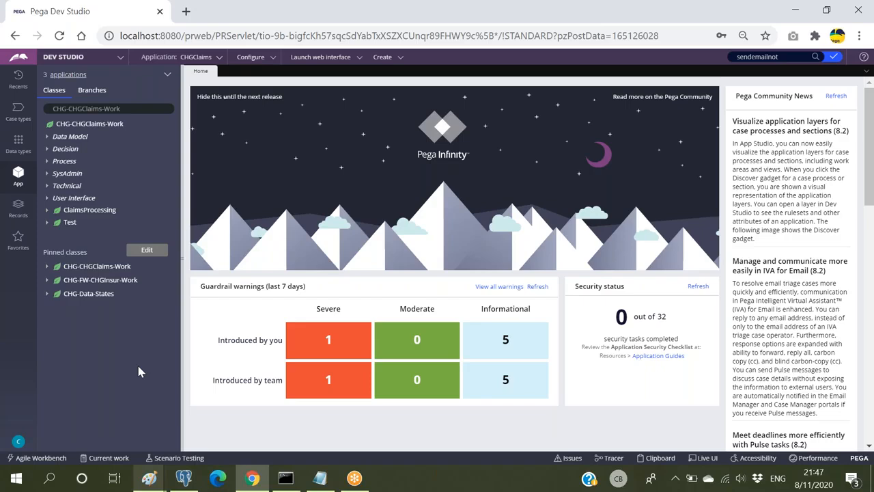
Step: Search the current application's rules and data by name for "sendemailnot"
{"action": "left_click", "coordinate": [799, 57]}
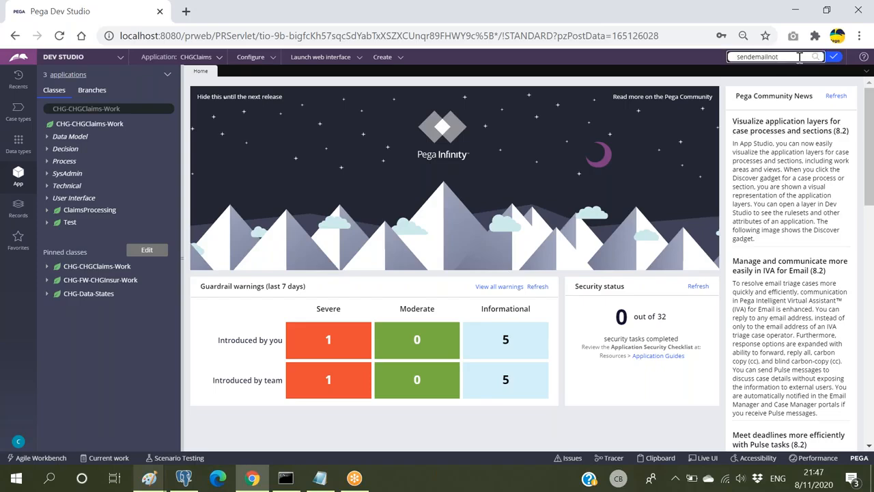
{"action": "key", "text": "Return"}
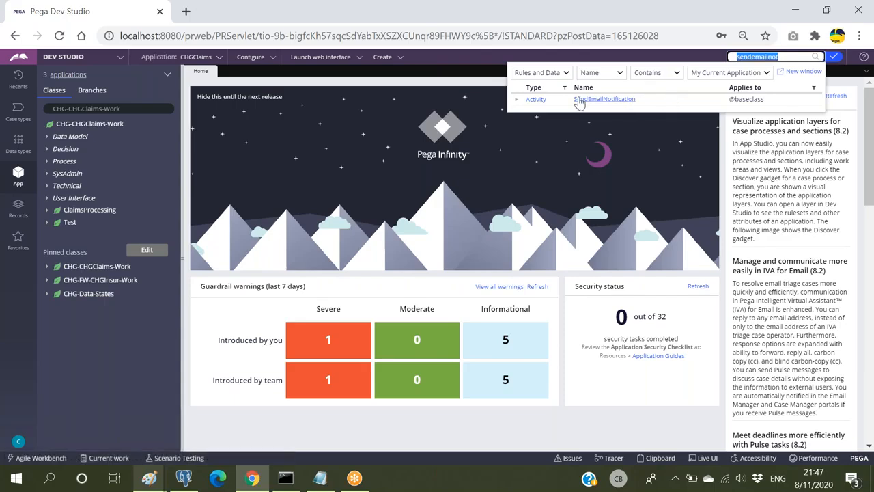
{"action": "mouse_move", "coordinate": [331, 486]}
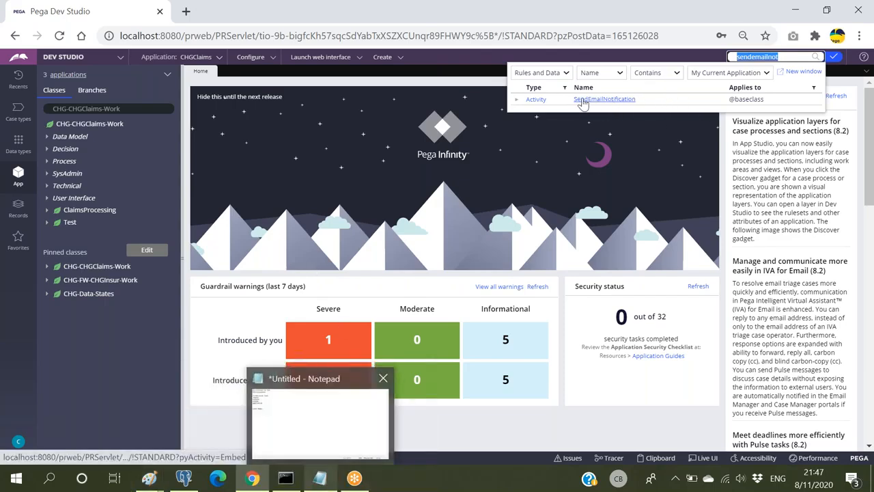
{"action": "left_click", "coordinate": [76, 362]}
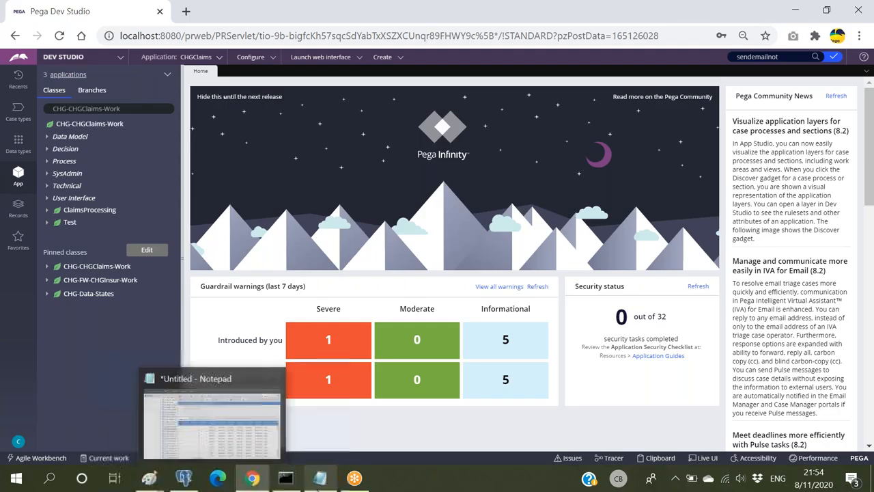
Step: Switch to Notepad and replace the entire note with the word "Operator"
{"action": "left_click", "coordinate": [319, 478]}
{"action": "key", "text": "ctrl+a"}
{"action": "key", "text": "BackSpace"}
{"action": "type", "text": "Operator"}
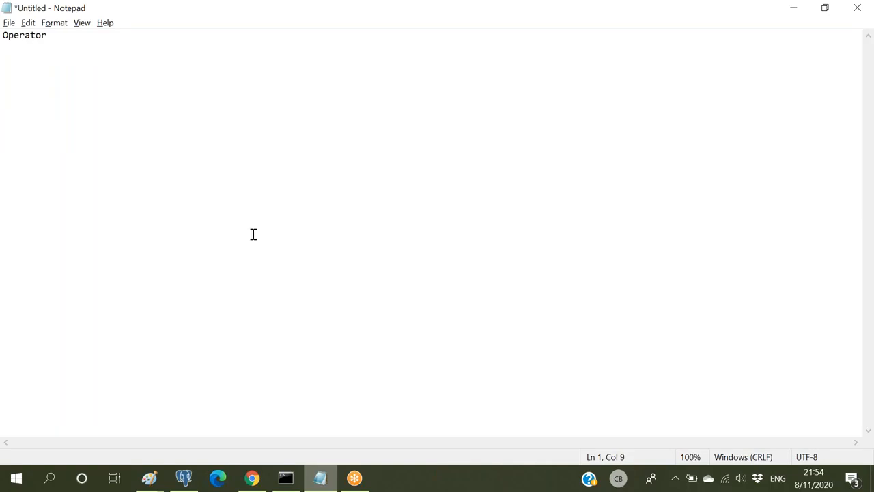
Step: Return to Pega Dev Studio and open the record of the signed-in operator
{"action": "key", "text": "alt+Tab"}
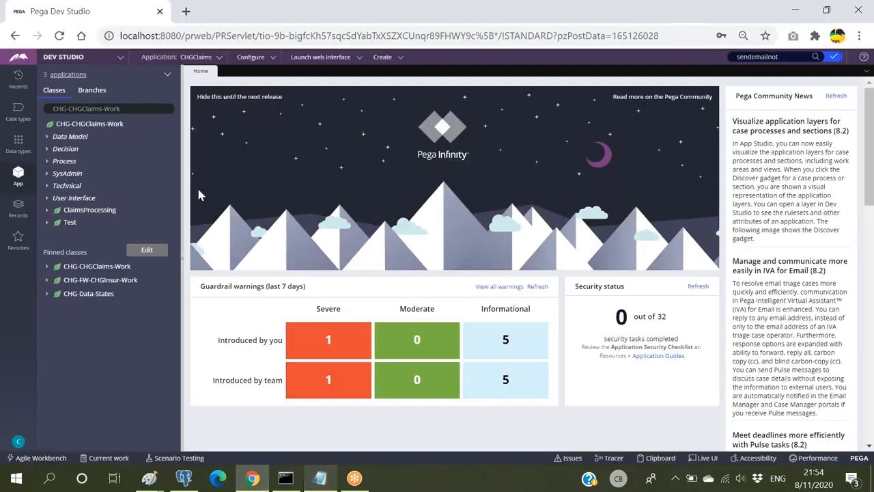
{"action": "left_click", "coordinate": [19, 442]}
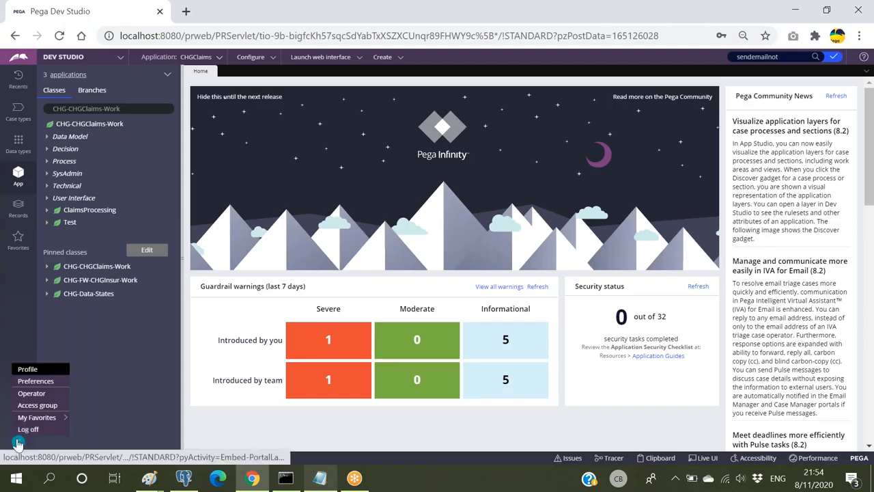
{"action": "left_click", "coordinate": [35, 393]}
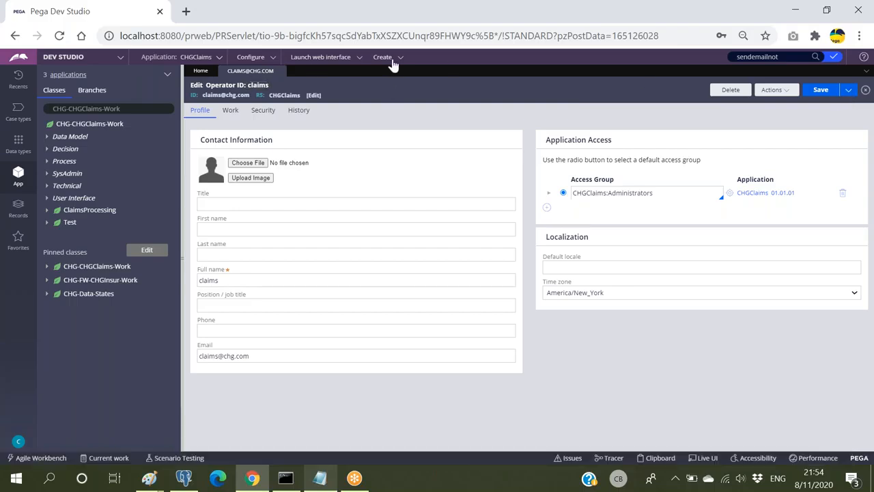
{"action": "left_click", "coordinate": [387, 58]}
{"action": "mouse_move", "coordinate": [410, 162]}
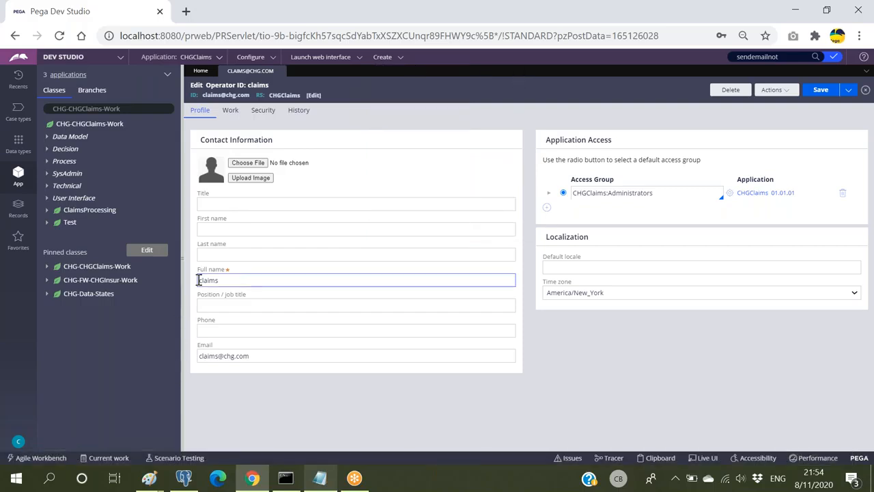
Step: Expand the Organization category in the Records explorer to view its record types
{"action": "left_click", "coordinate": [19, 207]}
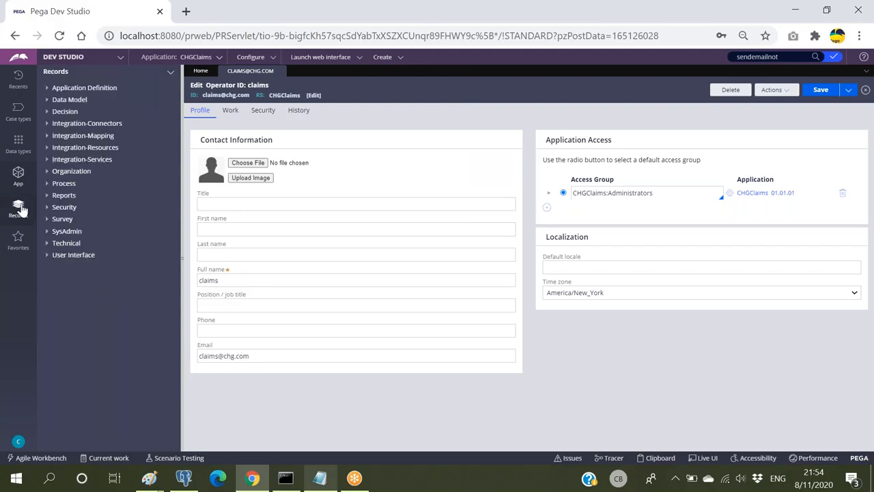
{"action": "left_click", "coordinate": [53, 172]}
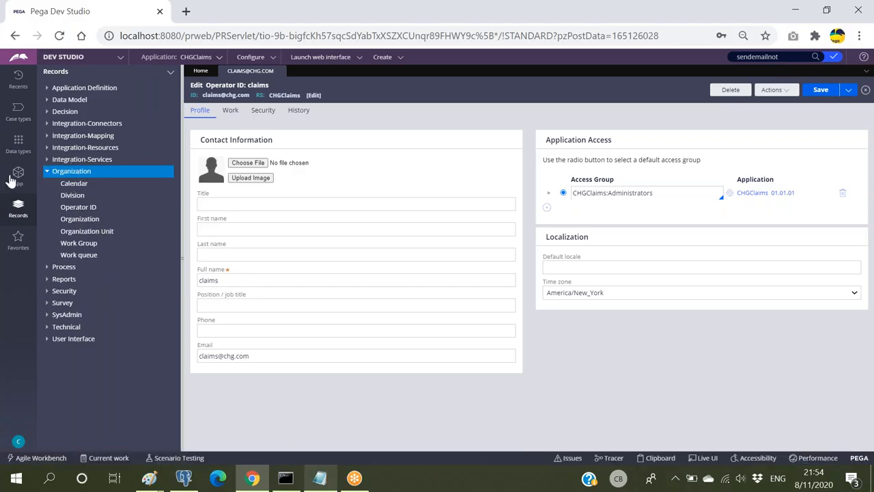
{"action": "left_click", "coordinate": [19, 174]}
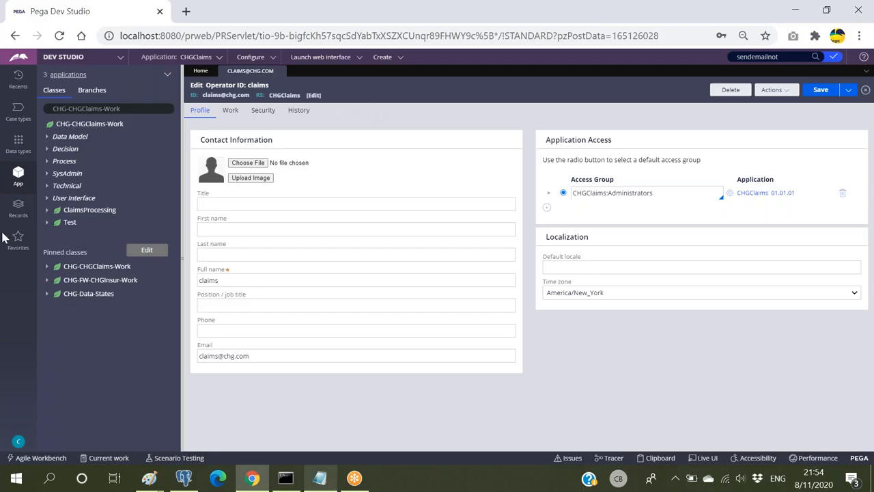
{"action": "left_click", "coordinate": [18, 212]}
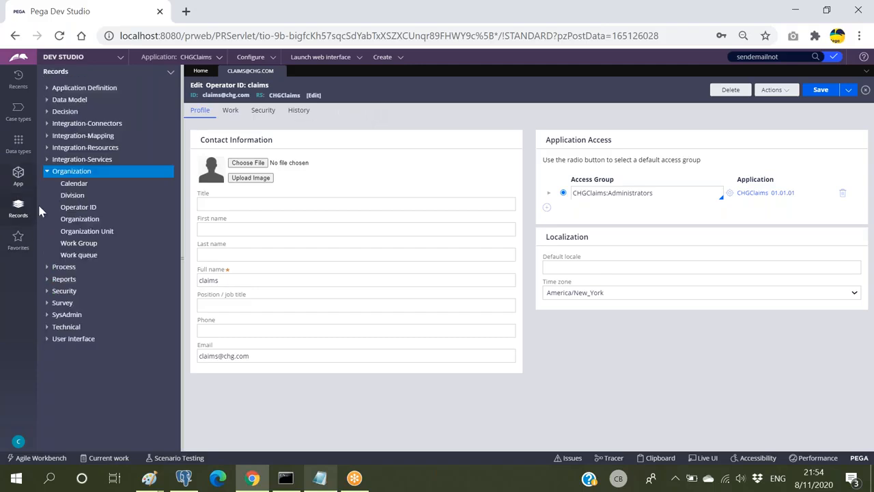
Step: Load the Data-Admin-Operator-ID class in the App explorer
{"action": "left_click", "coordinate": [17, 177]}
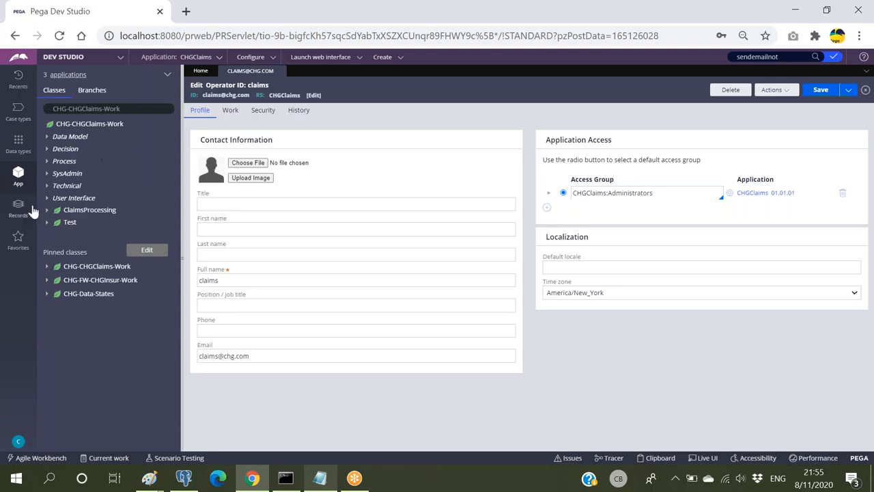
{"action": "left_click", "coordinate": [134, 108]}
{"action": "key", "text": "ctrl+a"}
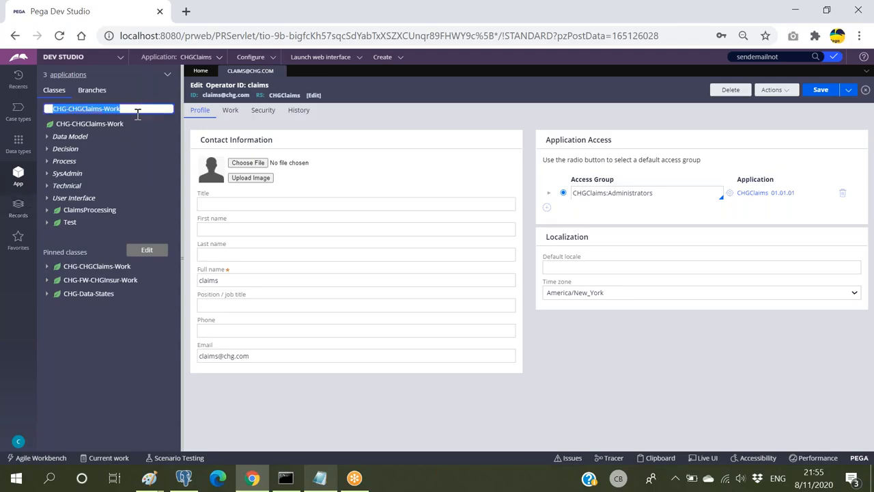
{"action": "type", "text": "data-ad"}
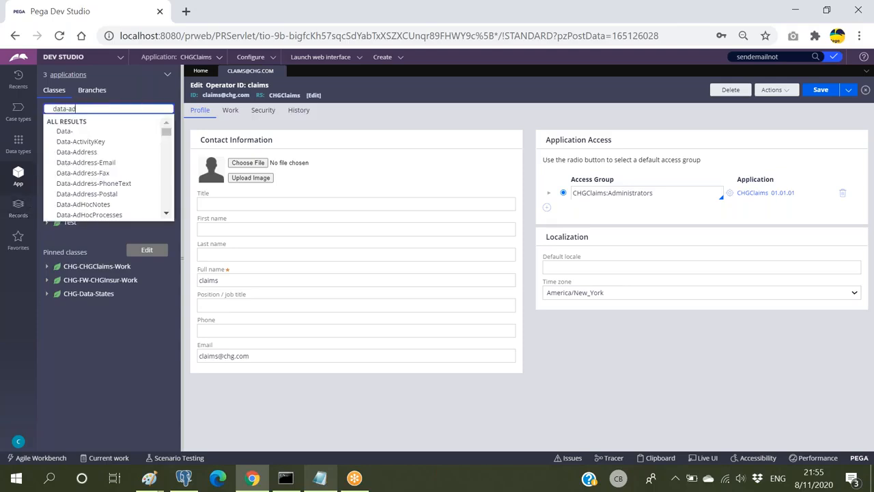
{"action": "type", "text": "mmin-ope"}
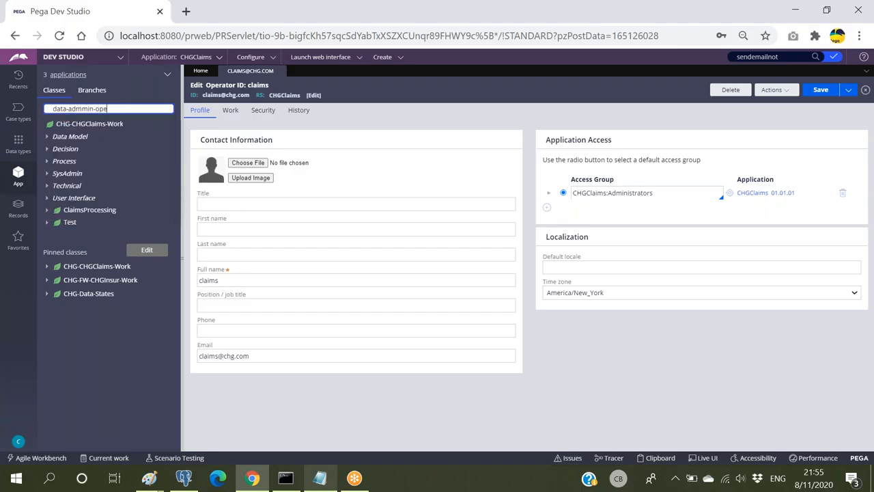
{"action": "key", "text": "BackSpace"}
{"action": "key", "text": "BackSpace"}
{"action": "key", "text": "BackSpace"}
{"action": "key", "text": "BackSpace"}
{"action": "key", "text": "BackSpace"}
{"action": "key", "text": "BackSpace"}
{"action": "key", "text": "BackSpace"}
{"action": "type", "text": "in-oper"}
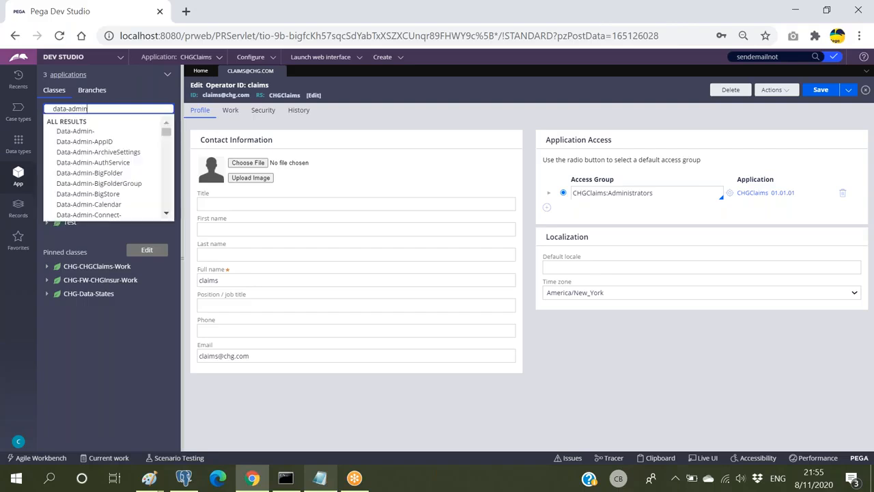
{"action": "key", "text": "Down"}
{"action": "key", "text": "Down"}
{"action": "key", "text": "Down"}
{"action": "key", "text": "Down"}
{"action": "key", "text": "Down"}
{"action": "key", "text": "Return"}
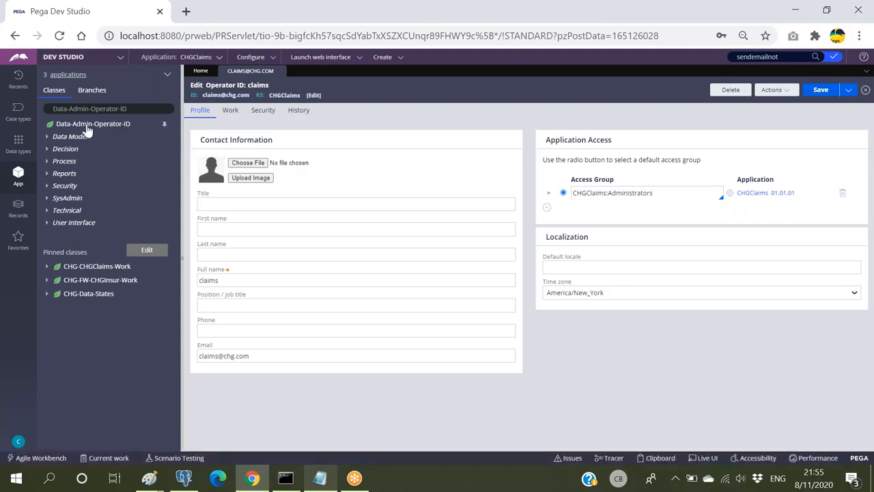
Step: Check the Organization category in the Records explorer once more, and close the operator record
{"action": "left_click", "coordinate": [364, 356]}
{"action": "left_click", "coordinate": [19, 208]}
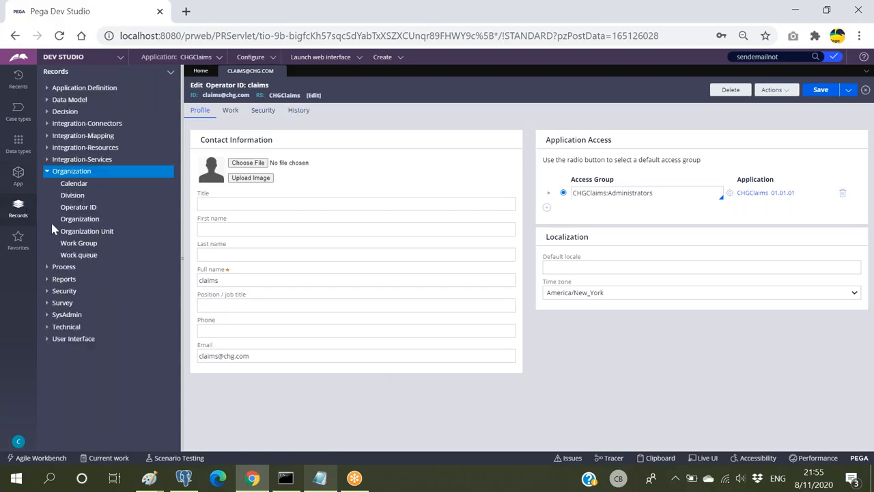
{"action": "left_click", "coordinate": [18, 174]}
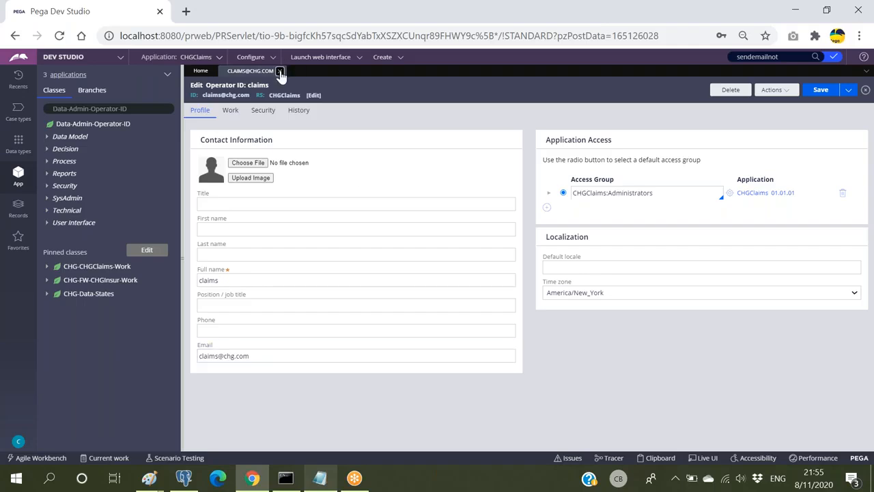
{"action": "left_click", "coordinate": [280, 72]}
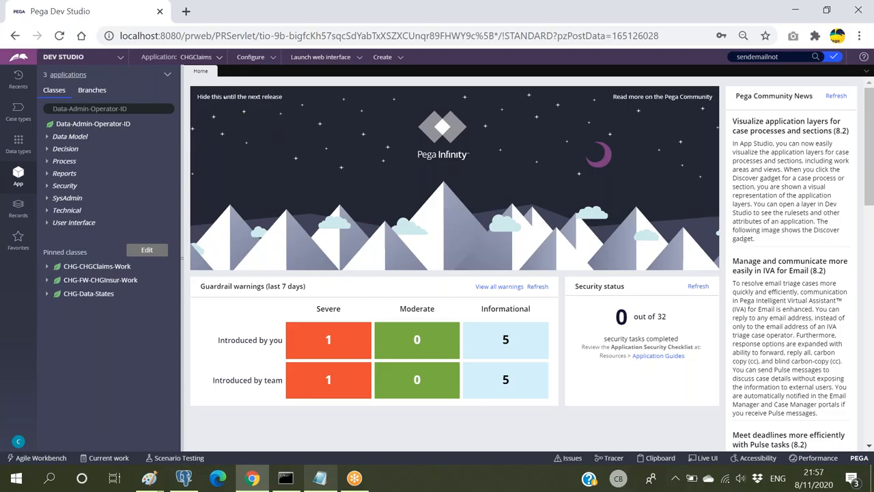
Step: Reopen the signed-in operator's record and examine its work routing settings, including the Reports to field
{"action": "mouse_move", "coordinate": [184, 478]}
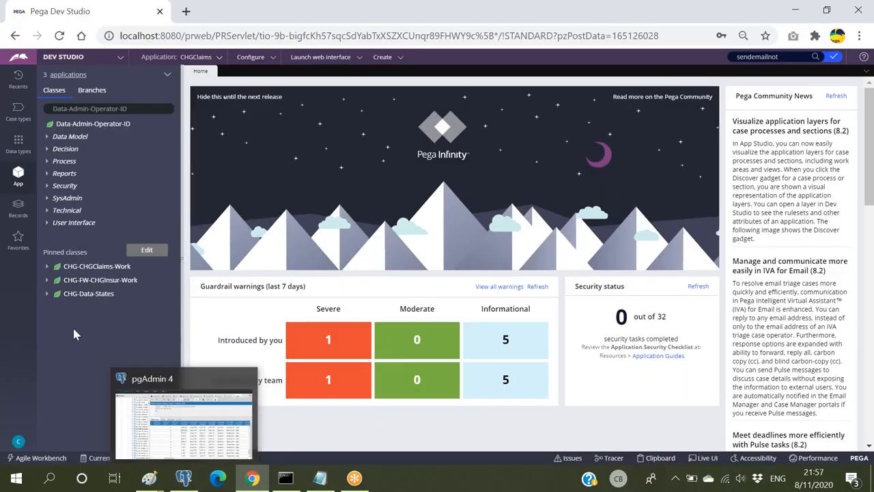
{"action": "left_click", "coordinate": [19, 441]}
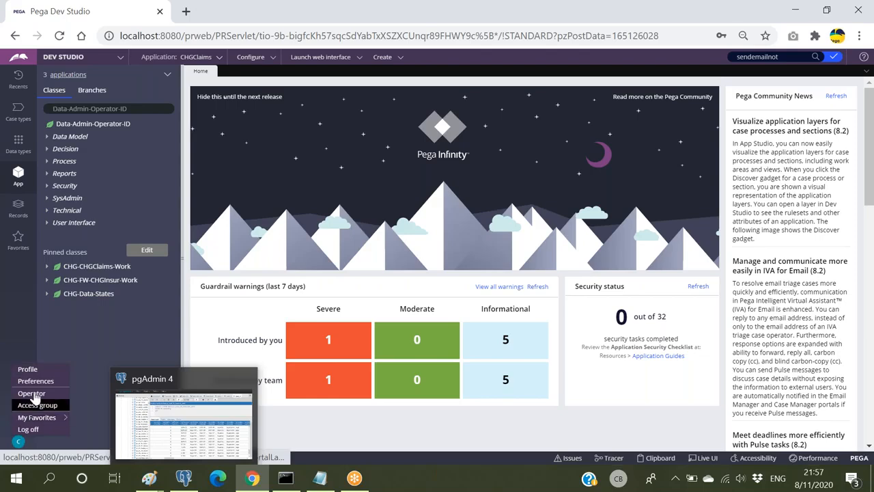
{"action": "left_click", "coordinate": [30, 393]}
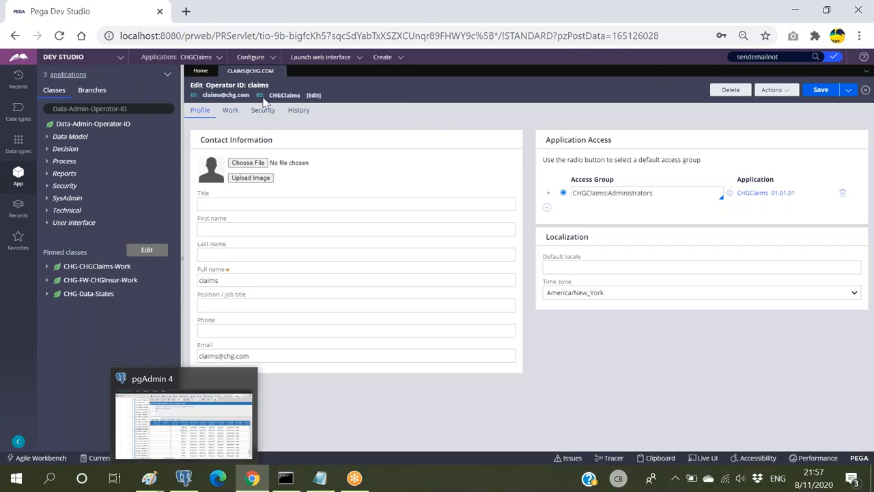
{"action": "left_click", "coordinate": [229, 113]}
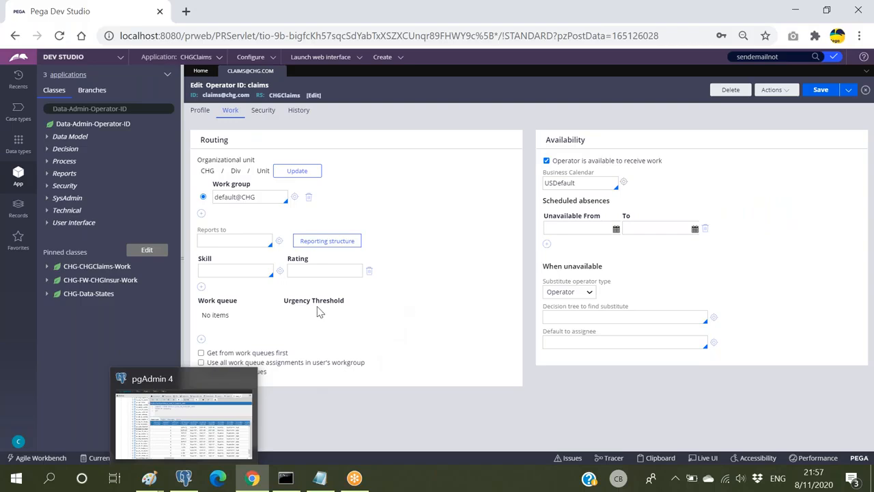
{"action": "left_click", "coordinate": [214, 243]}
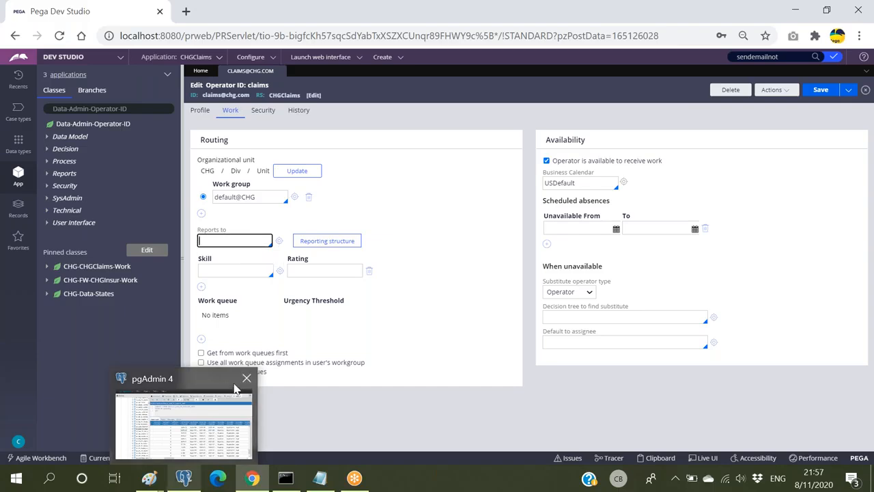
{"action": "left_click", "coordinate": [440, 255]}
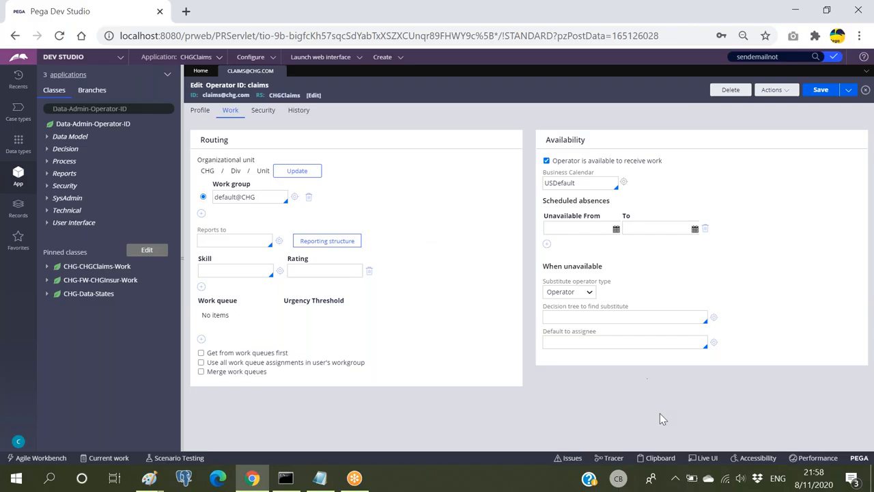
Step: Open the Clipboard viewer in a maximized window and collapse the User Pages group
{"action": "left_click", "coordinate": [658, 461]}
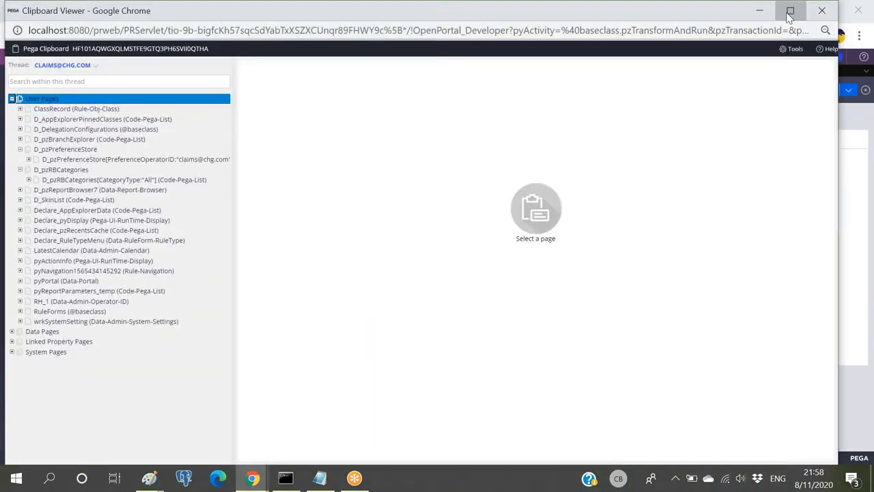
{"action": "left_click", "coordinate": [791, 10]}
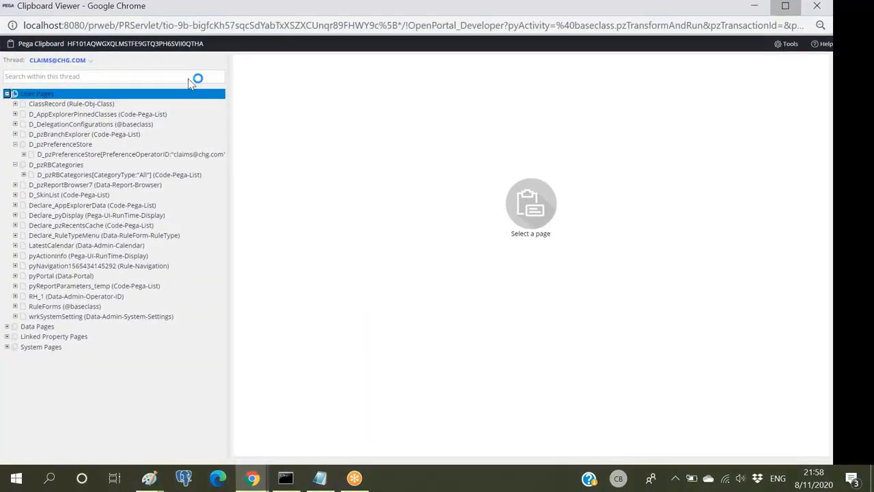
{"action": "left_click", "coordinate": [7, 93]}
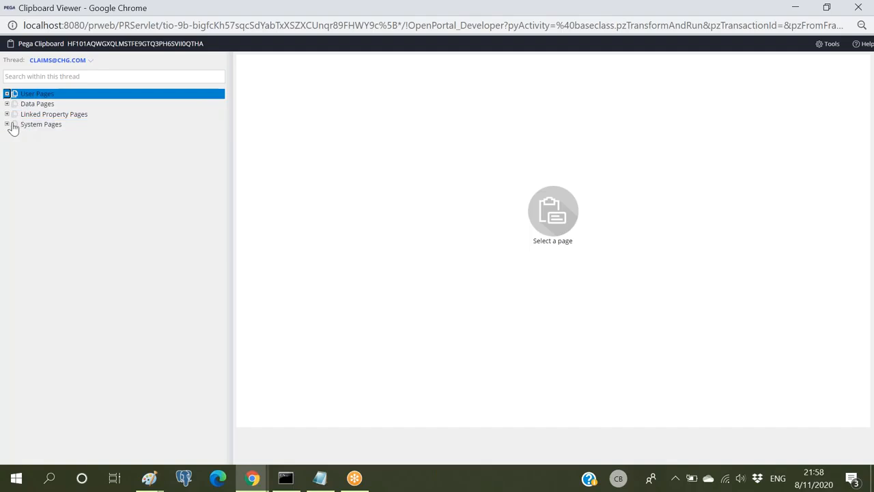
Step: List the clipboard's System Pages, and check the access group in the operator record's profile settings in Dev Studio
{"action": "left_click", "coordinate": [7, 125]}
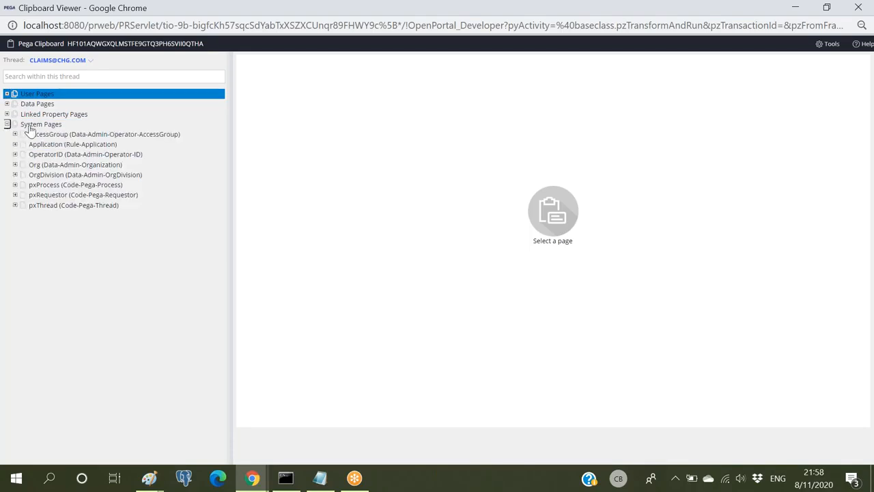
{"action": "left_click", "coordinate": [40, 135]}
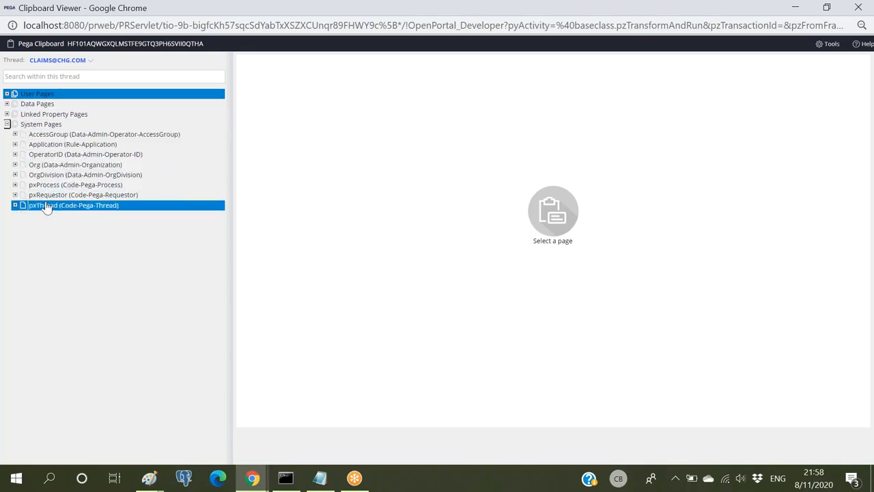
{"action": "left_click", "coordinate": [795, 8]}
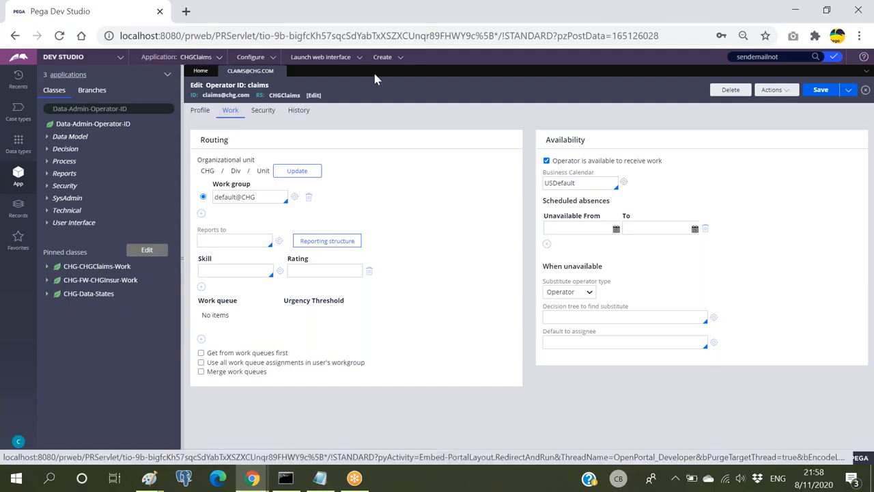
{"action": "left_click", "coordinate": [200, 110]}
{"action": "left_click", "coordinate": [671, 192]}
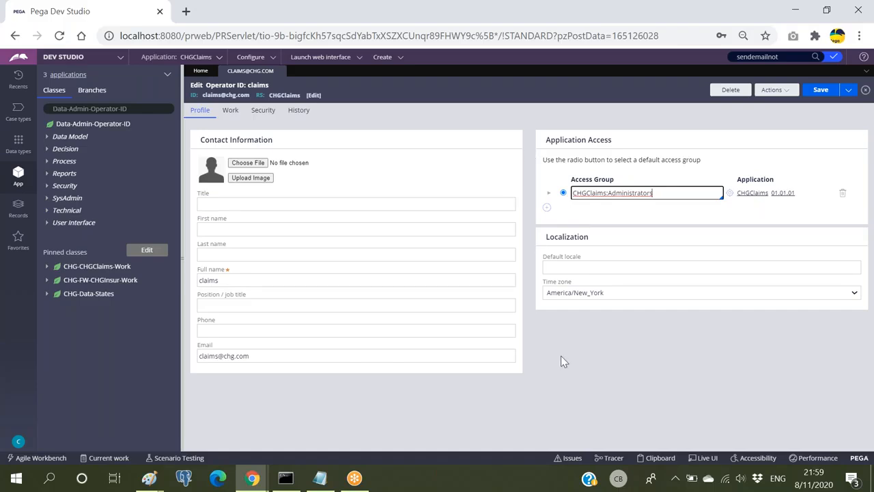
Step: Return to the Clipboard Viewer and examine the properties of the OperatorID system page
{"action": "left_click", "coordinate": [253, 480]}
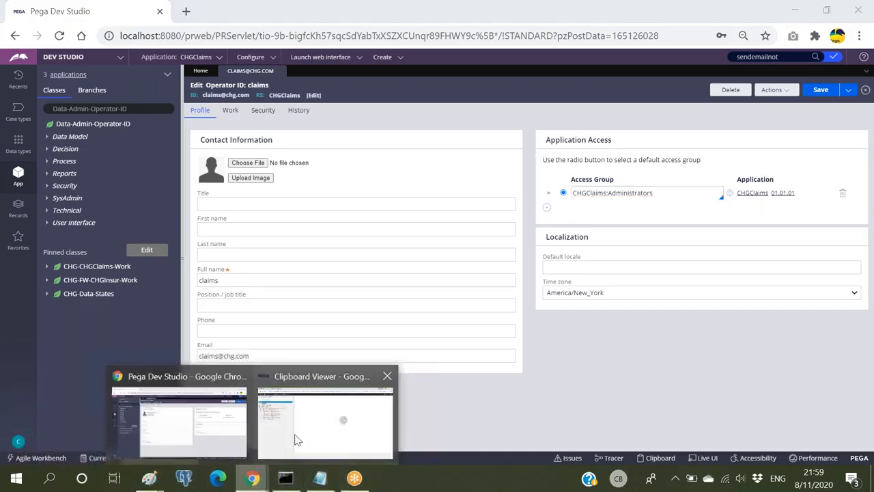
{"action": "left_click", "coordinate": [297, 439]}
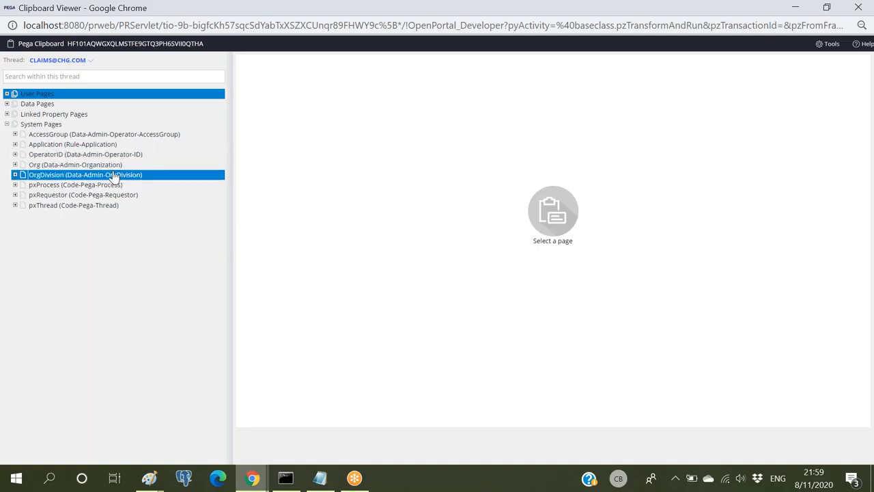
{"action": "left_click", "coordinate": [40, 155]}
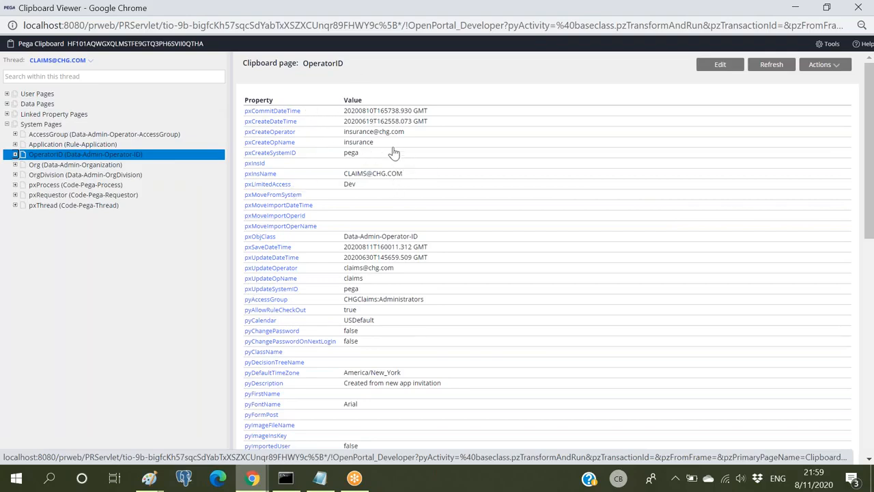
{"action": "scroll", "coordinate": [382, 199], "scroll_direction": "down", "scroll_amount": 1}
{"action": "scroll", "coordinate": [307, 187], "scroll_direction": "down", "scroll_amount": 2}
{"action": "scroll", "coordinate": [299, 178], "scroll_direction": "down", "scroll_amount": 4}
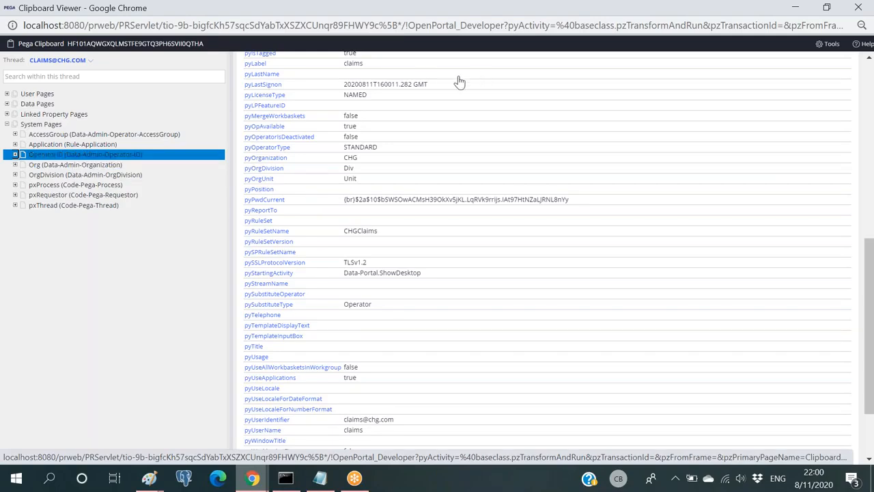
{"action": "scroll", "coordinate": [334, 205], "scroll_direction": "down", "scroll_amount": 2}
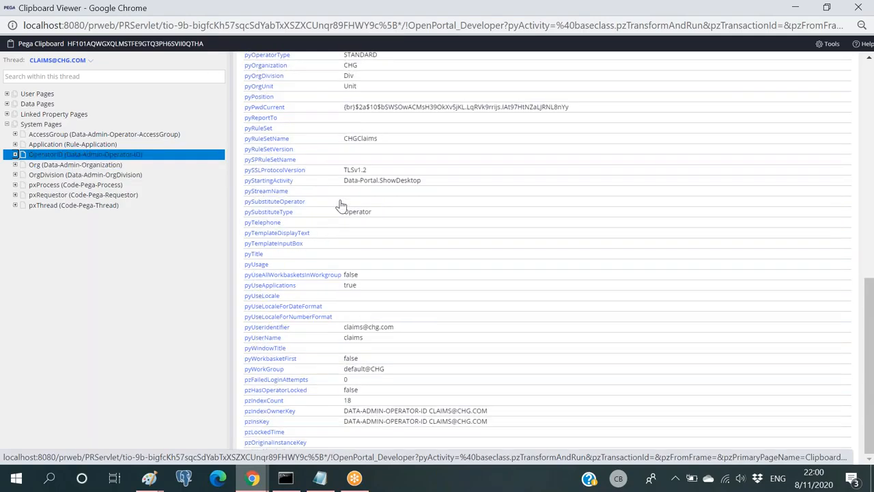
{"action": "scroll", "coordinate": [328, 157], "scroll_direction": "up", "scroll_amount": 5}
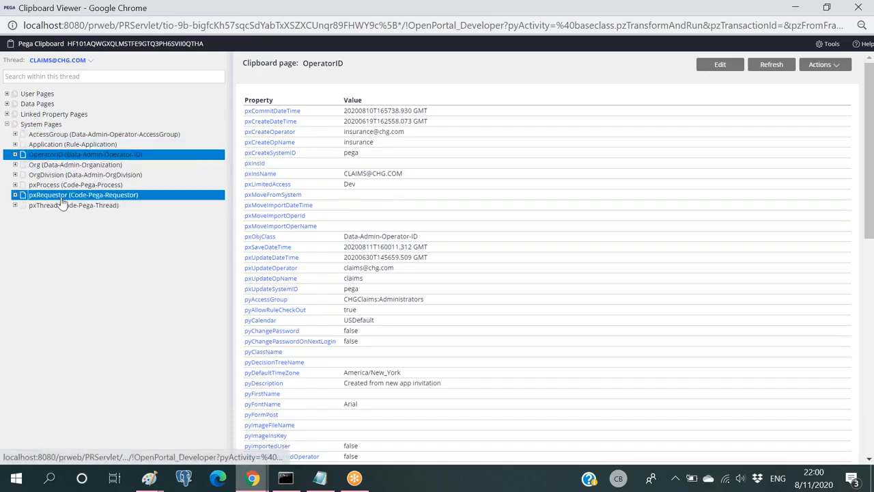
Step: Compare the OperatorID page embedded in pxRequestor with the top-level OperatorID system page
{"action": "left_click", "coordinate": [15, 195]}
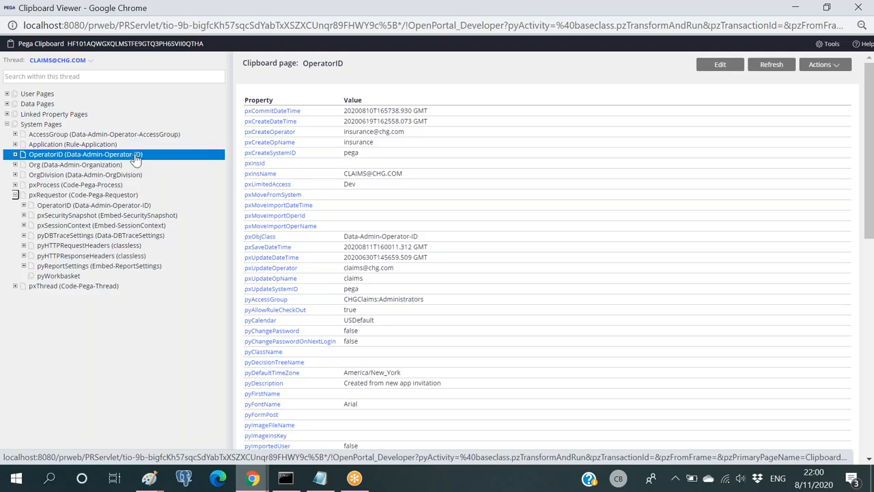
{"action": "left_click", "coordinate": [78, 206]}
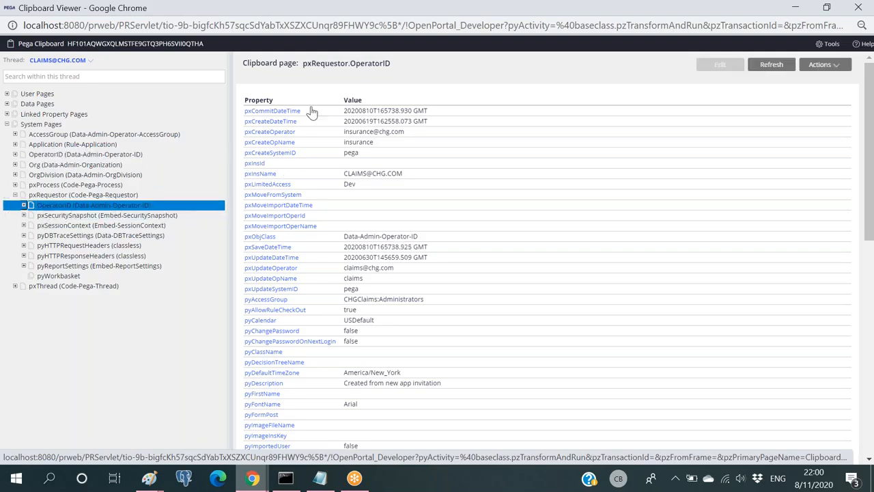
{"action": "left_click", "coordinate": [41, 155]}
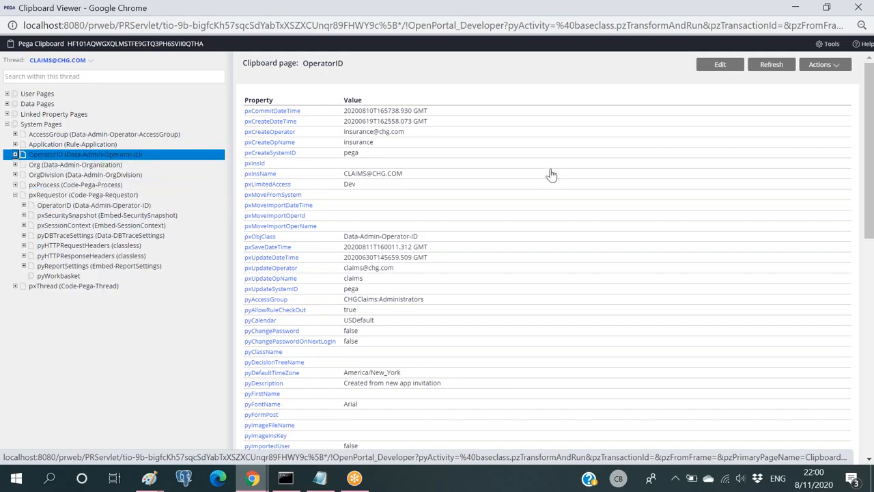
Step: Find and highlight the pyUserIdentifier property on the top-level OperatorID page
{"action": "scroll", "coordinate": [510, 152], "scroll_direction": "down", "scroll_amount": 4}
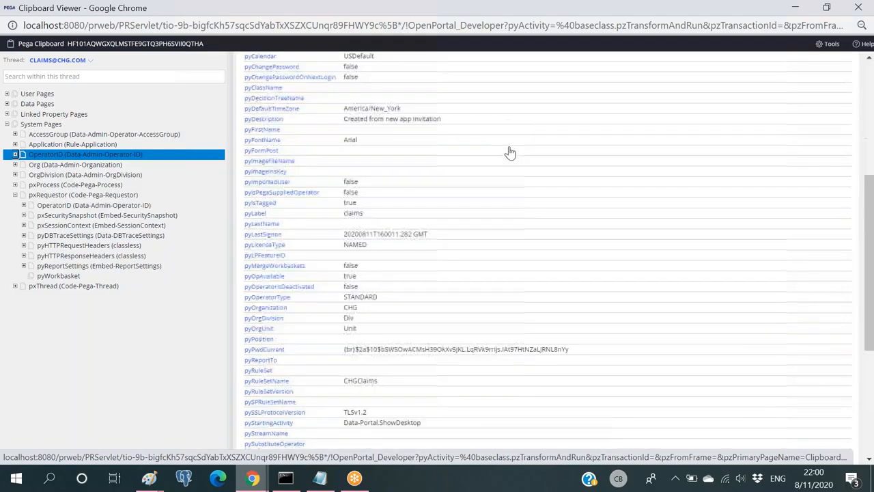
{"action": "scroll", "coordinate": [509, 152], "scroll_direction": "down", "scroll_amount": 4}
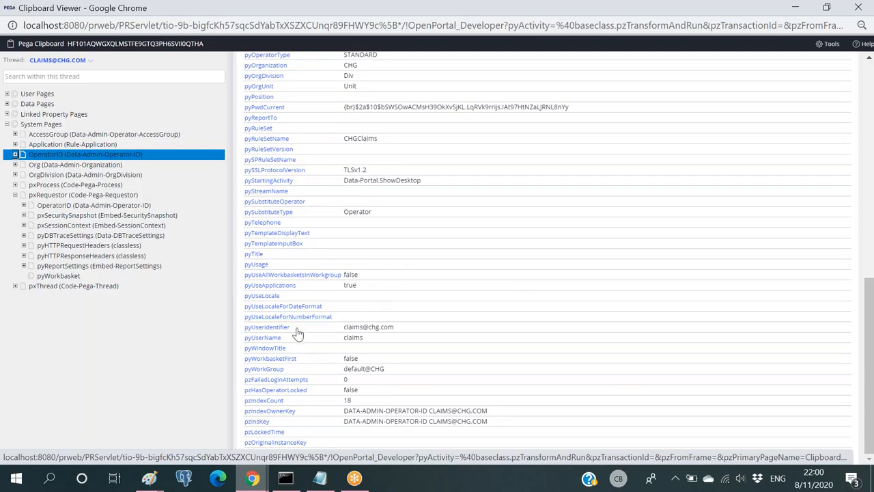
{"action": "left_click_drag", "start_coordinate": [292, 328], "coordinate": [247, 330]}
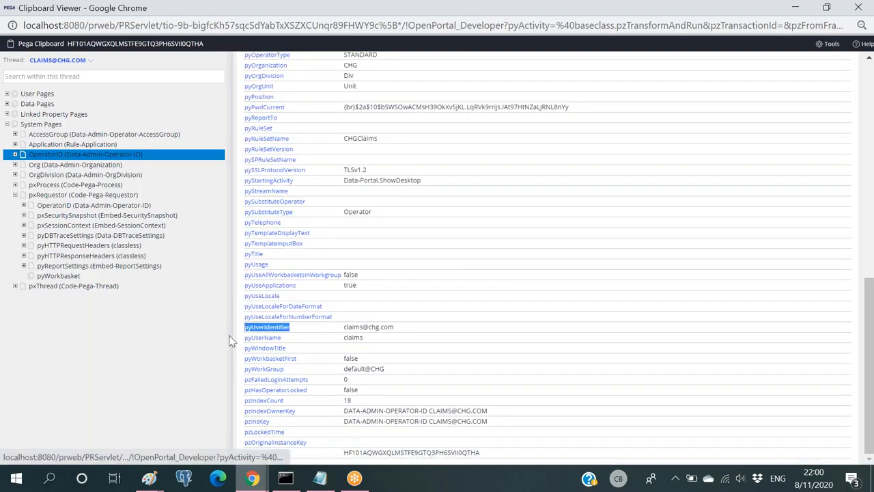
{"action": "left_click", "coordinate": [219, 343]}
Step: Switch to Notepad, replace the existing text with "pyuserIndentifier", and return to the Clipboard Viewer
{"action": "left_click", "coordinate": [320, 481]}
{"action": "key", "text": "ctrl+a"}
{"action": "type", "text": "p"}
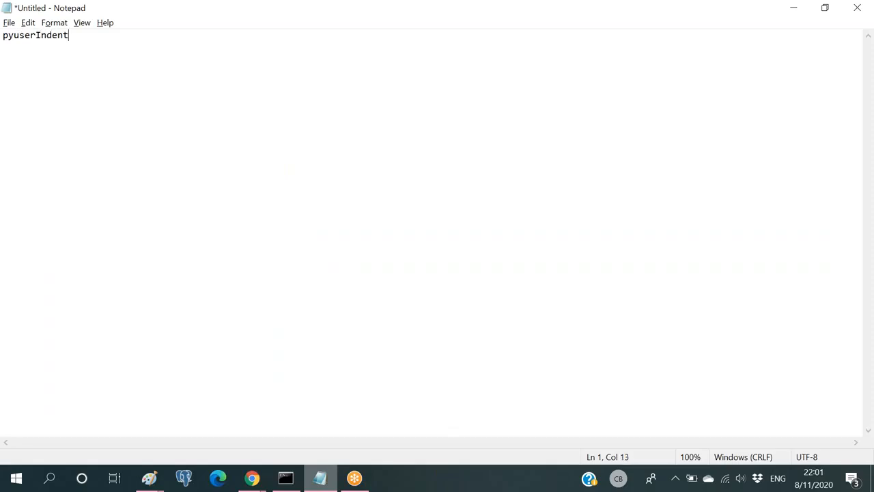
{"action": "key", "text": "alt+Tab"}
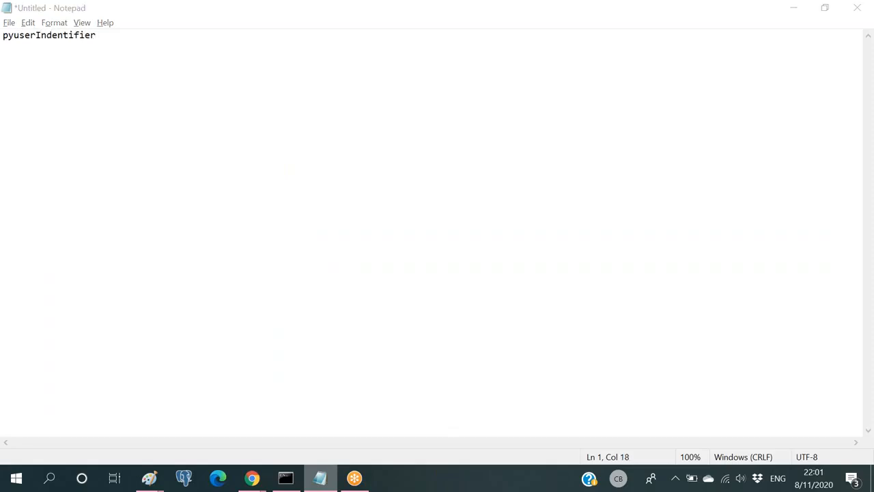
{"action": "key", "text": "alt+Tab"}
{"action": "key", "text": "alt+Tab"}
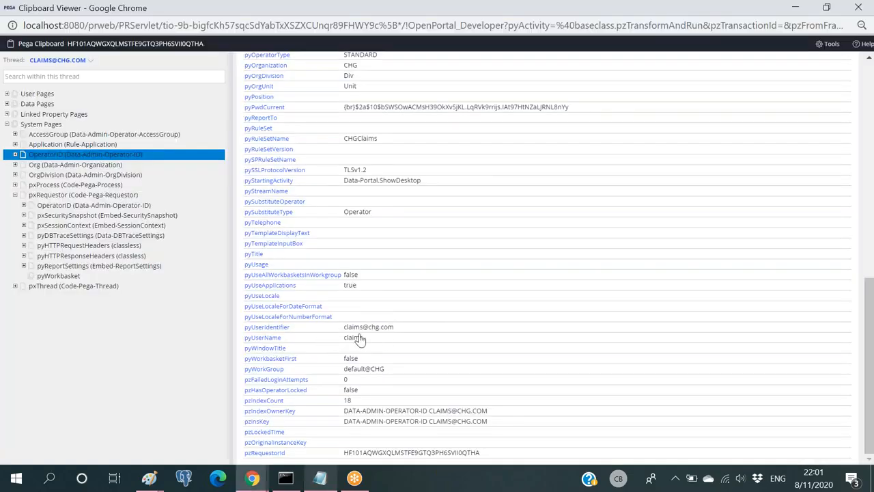
Step: Compare the Reports to field in the operator record's work settings with the pyReportTo property on the OperatorID clipboard page
{"action": "key", "text": "alt+Tab"}
{"action": "key", "text": "alt+Tab"}
{"action": "key", "text": "alt+Tab"}
{"action": "key", "text": "Tab"}
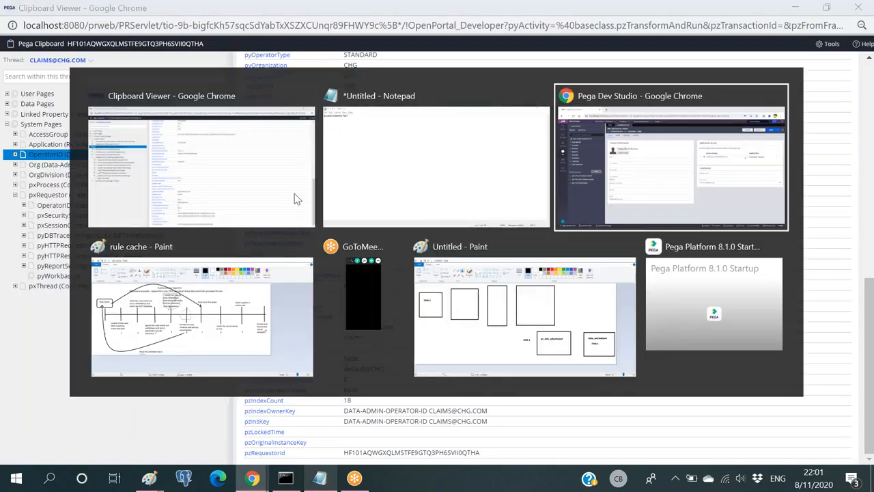
{"action": "left_click", "coordinate": [230, 110]}
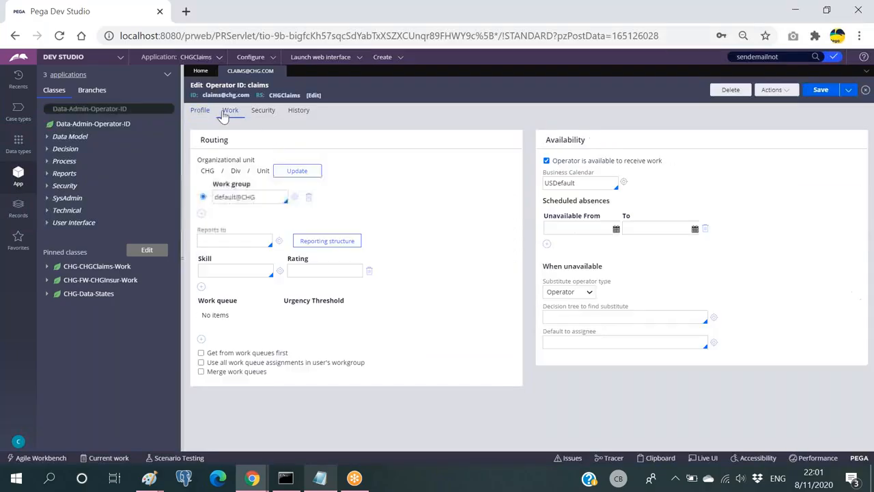
{"action": "left_click", "coordinate": [205, 241]}
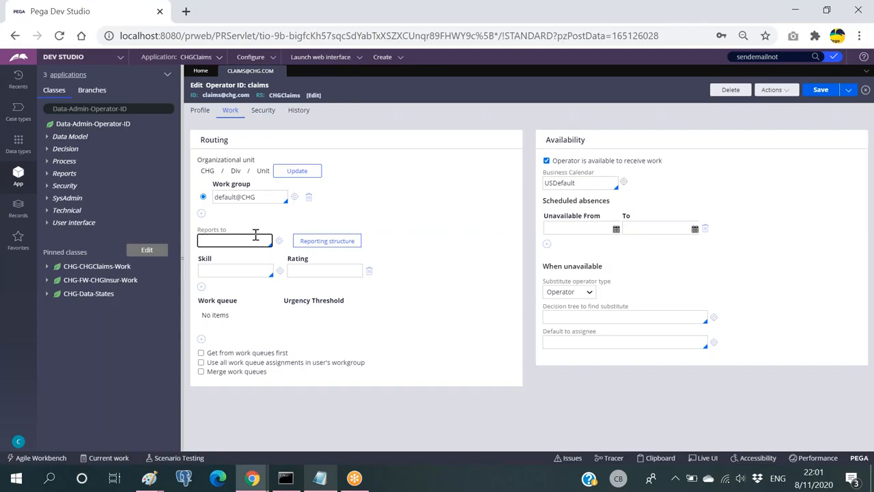
{"action": "key", "text": "alt+Tab"}
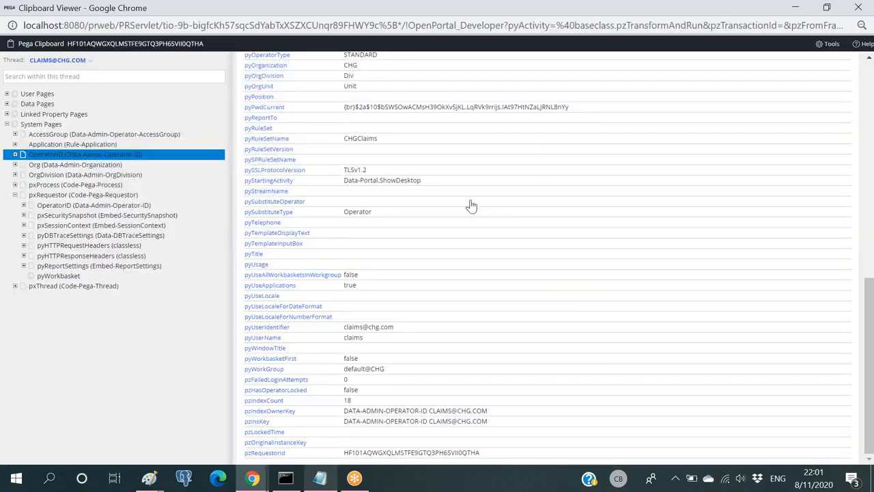
{"action": "scroll", "coordinate": [456, 231], "scroll_direction": "up", "scroll_amount": 1}
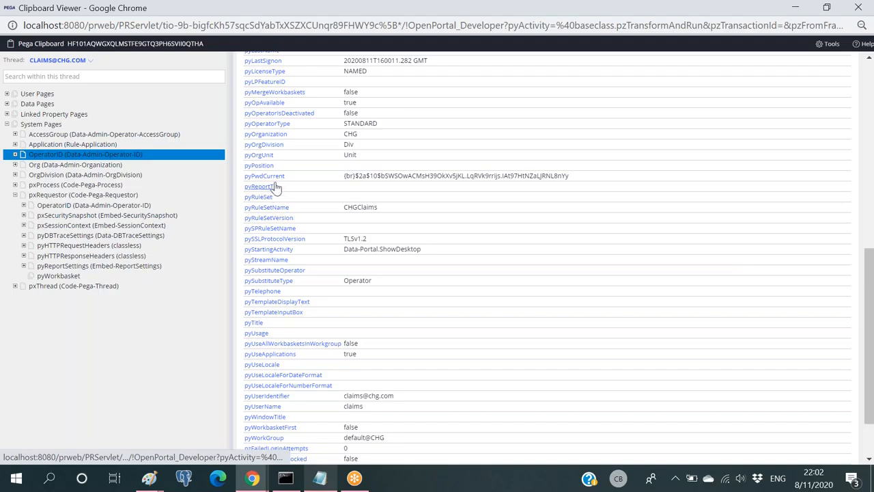
Step: Switch to Dev Studio and point out the access group under Application Access in the operator's profile
{"action": "key", "text": "alt+Tab"}
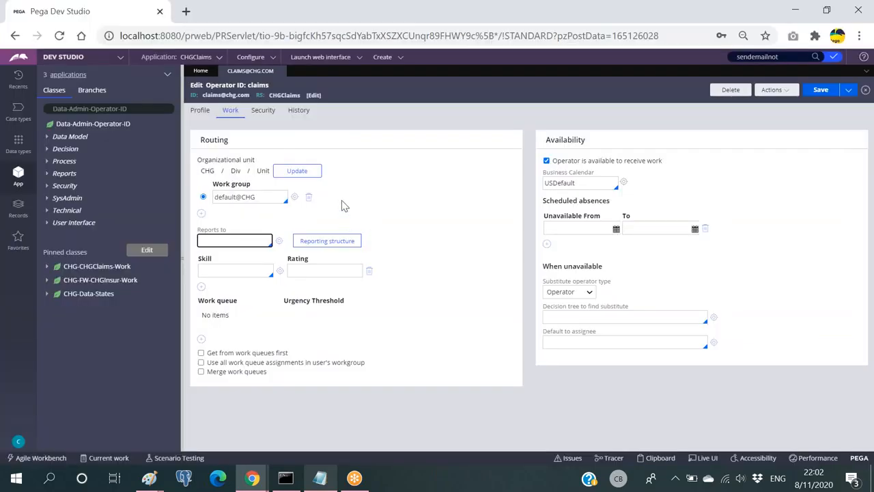
{"action": "left_click", "coordinate": [200, 110]}
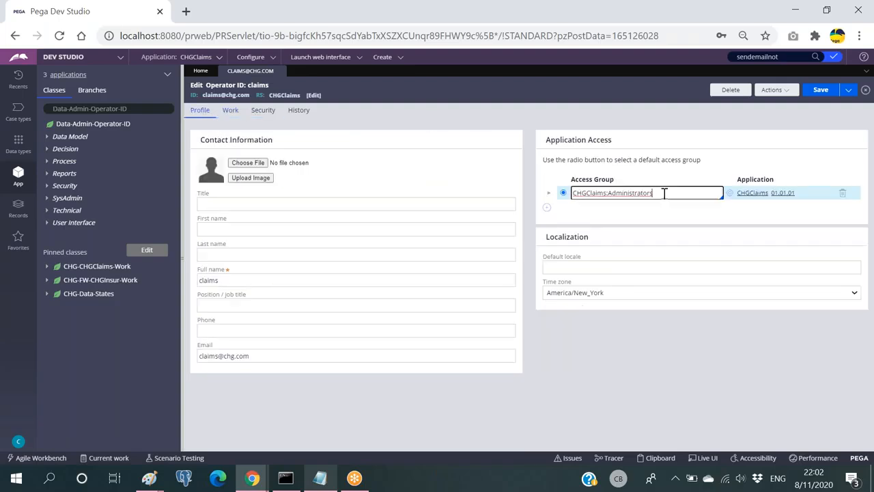
{"action": "left_click", "coordinate": [664, 193]}
{"action": "left_click_drag", "start_coordinate": [662, 193], "coordinate": [566, 196]}
{"action": "left_click", "coordinate": [566, 195]}
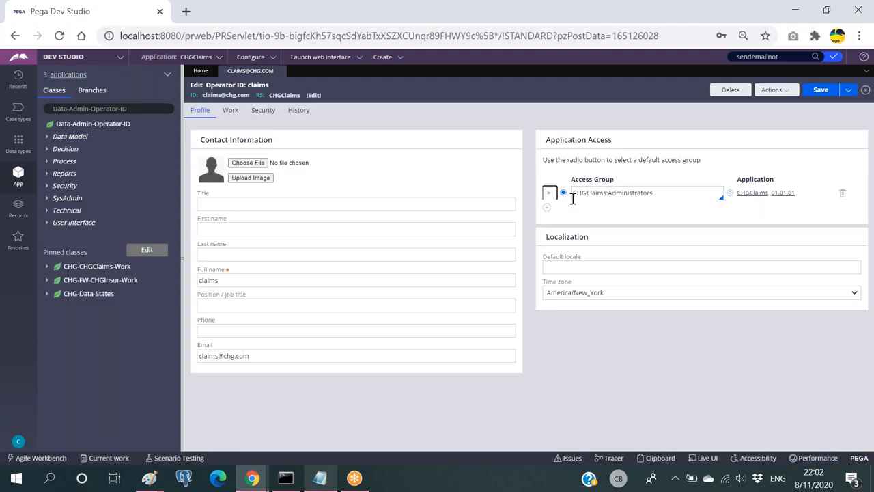
Step: Locate the pyAccessGroup property on the OperatorID clipboard page by searching the page for "access"
{"action": "key", "text": "alt+Tab"}
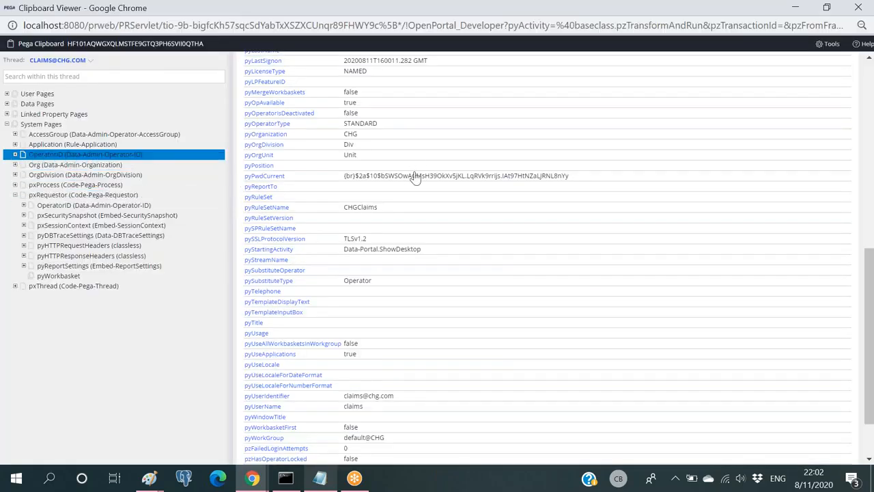
{"action": "scroll", "coordinate": [412, 181], "scroll_direction": "up", "scroll_amount": 3}
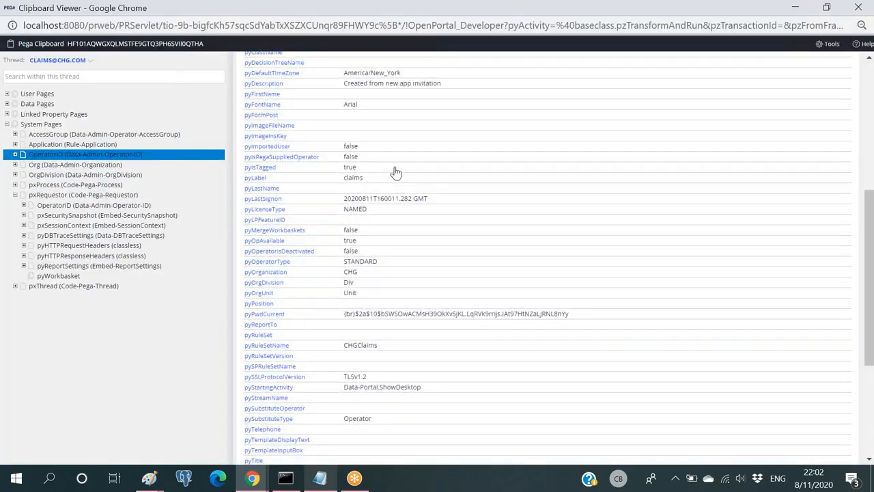
{"action": "scroll", "coordinate": [306, 166], "scroll_direction": "up", "scroll_amount": 4}
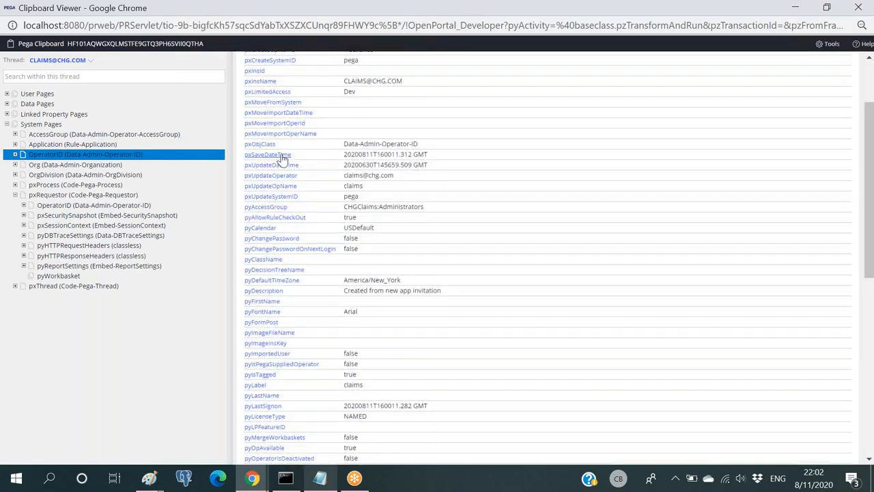
{"action": "scroll", "coordinate": [307, 161], "scroll_direction": "down", "scroll_amount": 5}
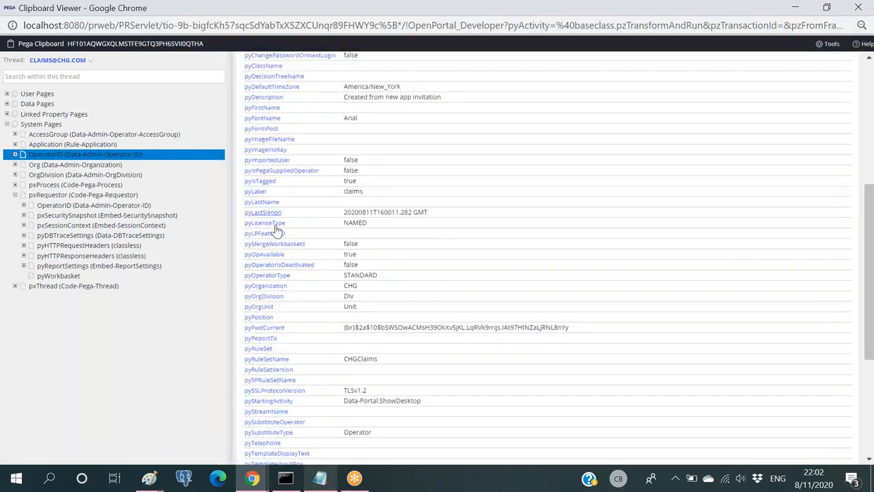
{"action": "scroll", "coordinate": [279, 229], "scroll_direction": "down", "scroll_amount": 2}
{"action": "scroll", "coordinate": [279, 232], "scroll_direction": "down", "scroll_amount": 2}
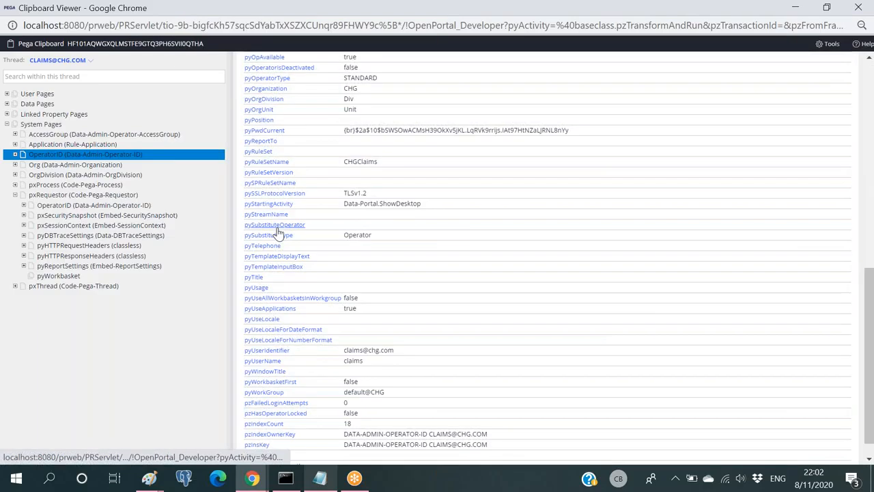
{"action": "scroll", "coordinate": [279, 234], "scroll_direction": "up", "scroll_amount": 2}
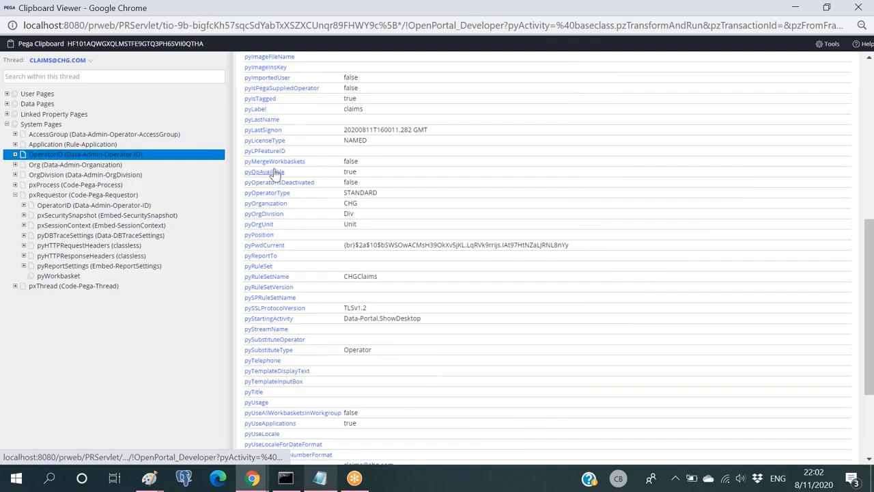
{"action": "key", "text": "ctrl+f"}
{"action": "type", "text": "access"}
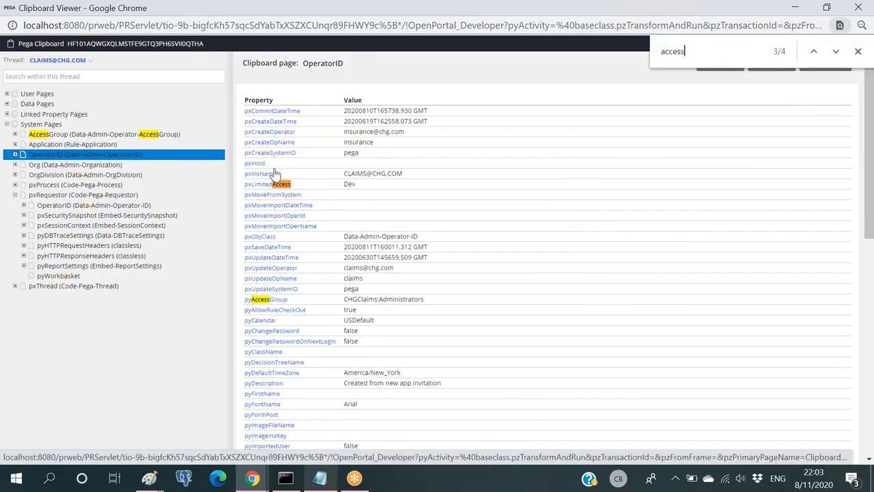
{"action": "scroll", "coordinate": [273, 306], "scroll_direction": "down", "scroll_amount": 2}
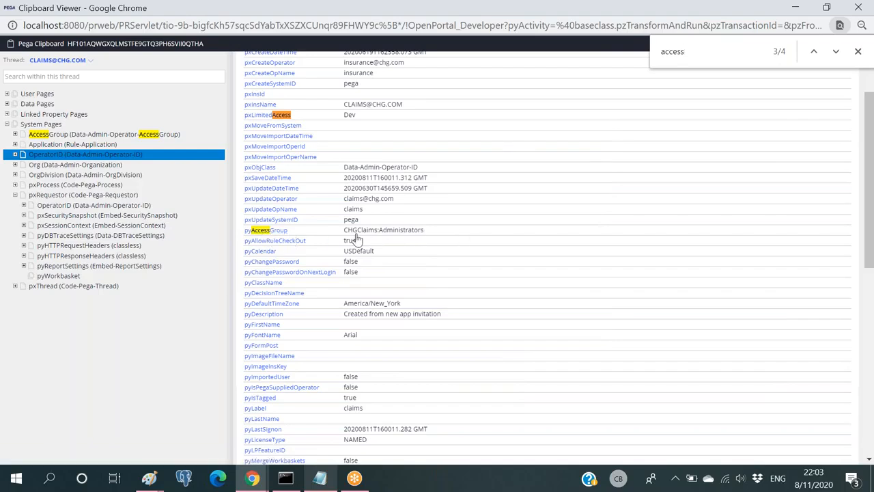
Step: Compare the access group in the operator's profile with the pyAccessGroup value on the OperatorID clipboard page
{"action": "key", "text": "alt+Tab"}
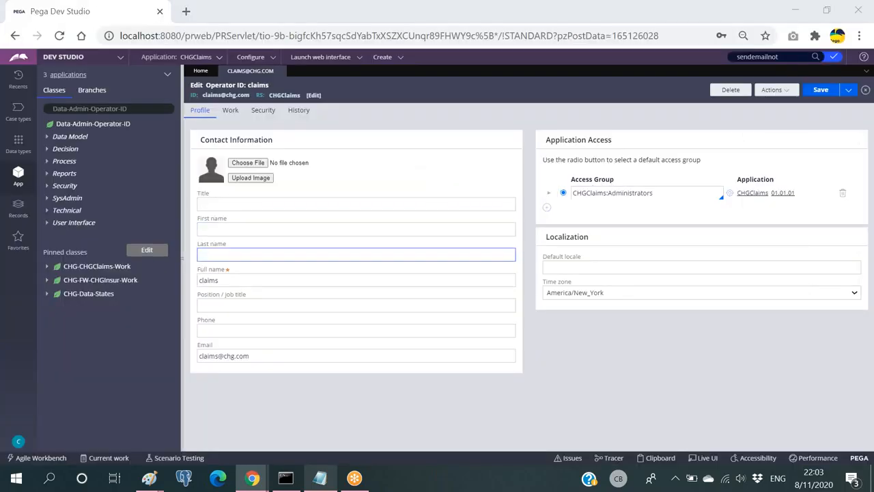
{"action": "key", "text": "alt+Tab"}
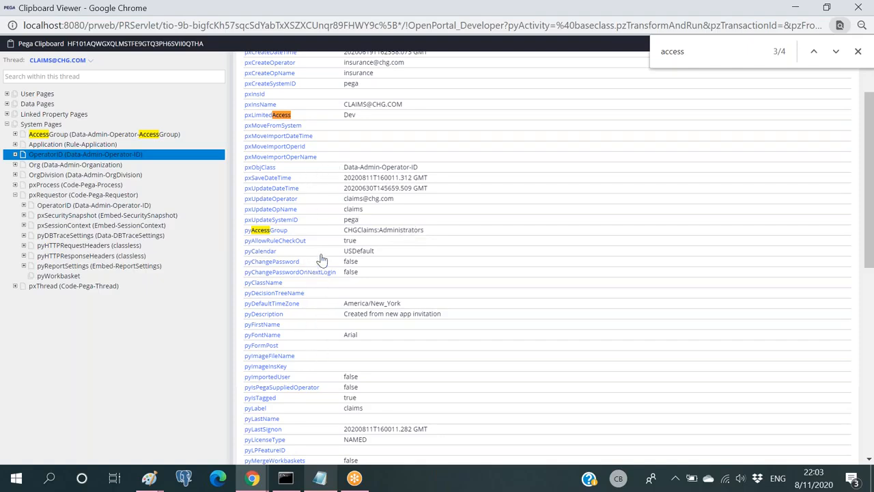
{"action": "left_click_drag", "start_coordinate": [427, 233], "coordinate": [340, 235]}
{"action": "key", "text": "alt+Tab"}
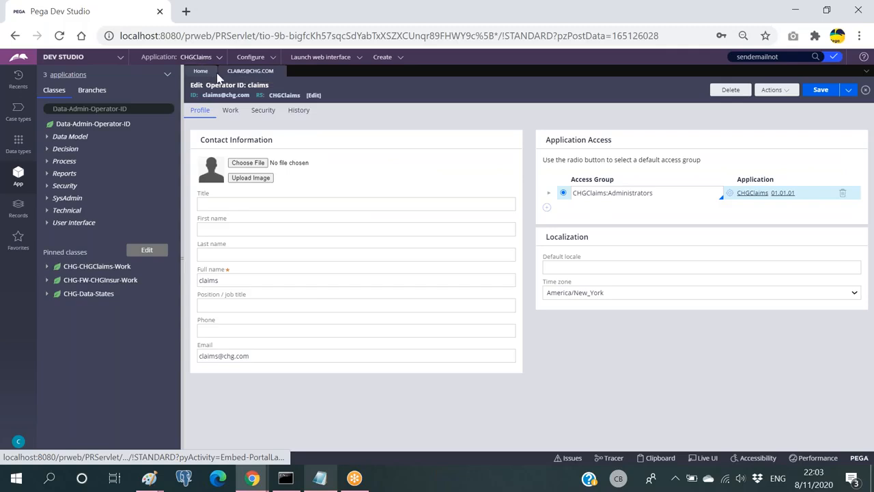
{"action": "key", "text": "alt+Tab"}
{"action": "key", "text": "alt+Tab"}
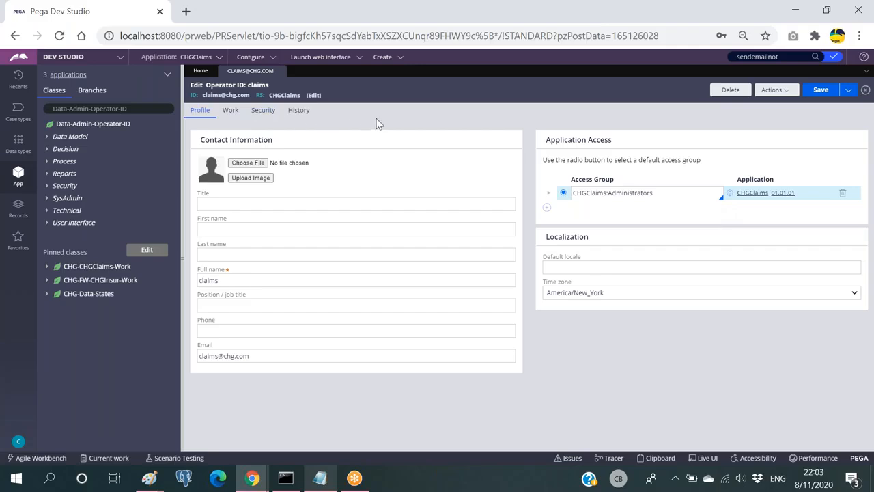
Step: Add an empty second access group row as the default, delete it, and make CHGClaims:Administrators the default again
{"action": "left_click", "coordinate": [546, 209]}
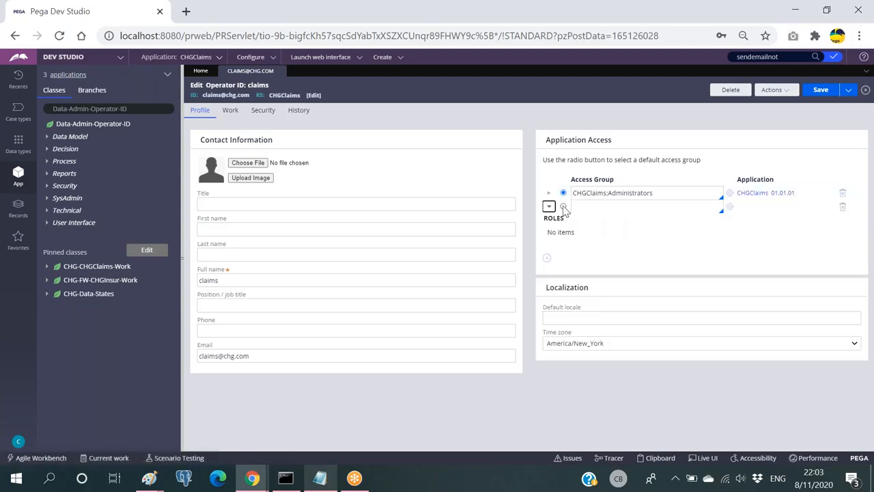
{"action": "key", "text": "alt+Tab"}
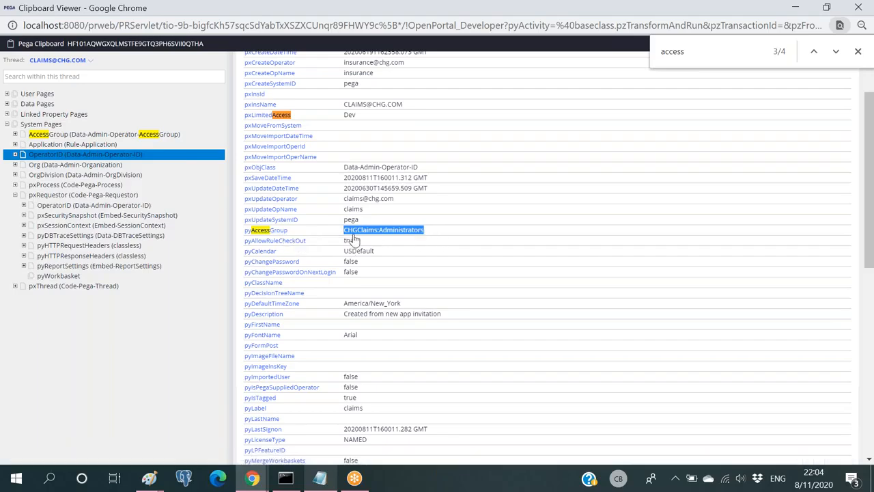
{"action": "key", "text": "alt+Tab"}
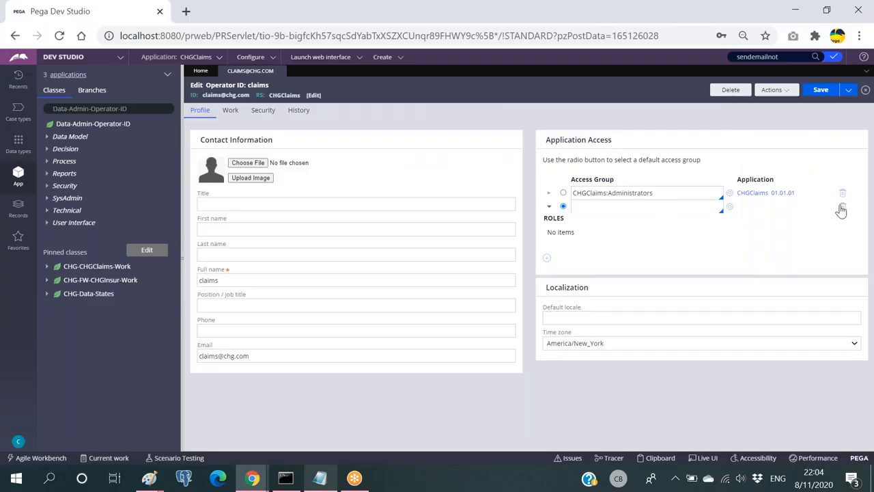
{"action": "left_click", "coordinate": [842, 206]}
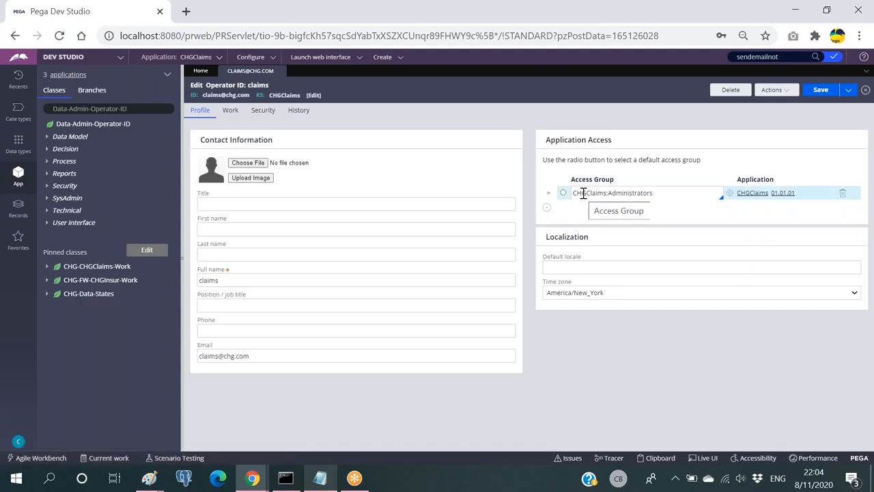
{"action": "left_click", "coordinate": [500, 199]}
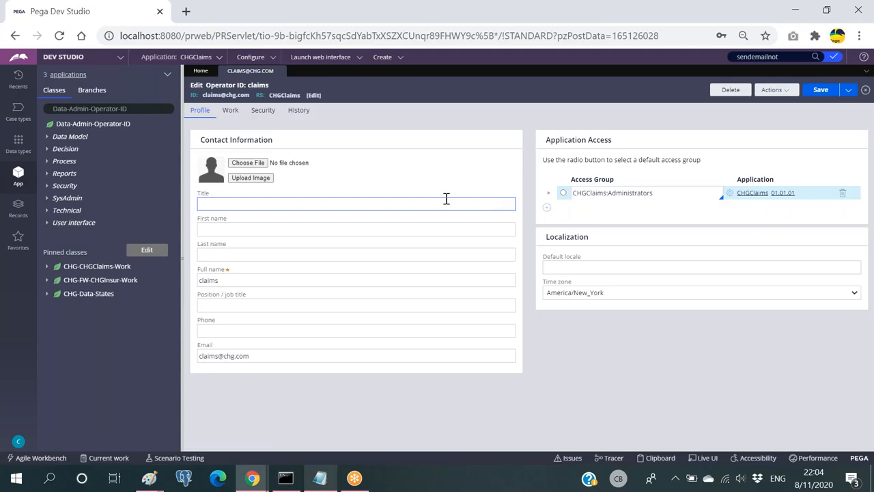
{"action": "left_click", "coordinate": [564, 193]}
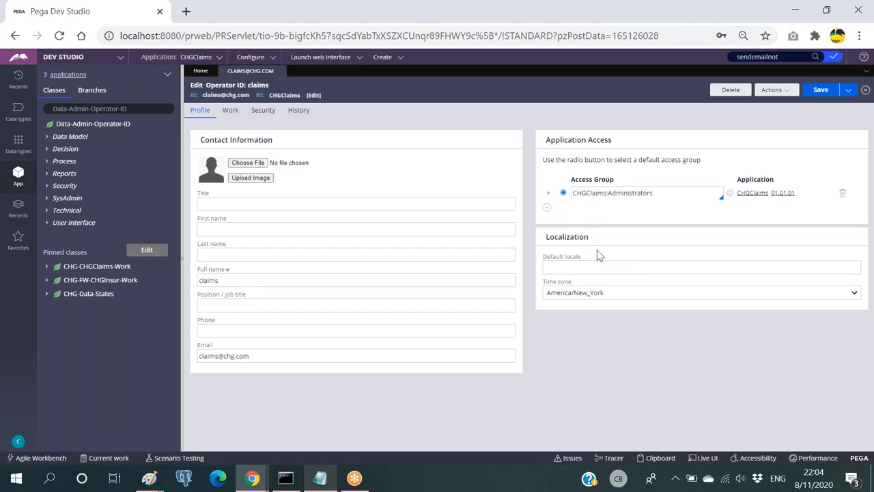
Step: Compare the pyAccessGroupsAdditional value list under the OperatorID clipboard page with the access group listed in the operator's profile
{"action": "key", "text": "alt+Tab"}
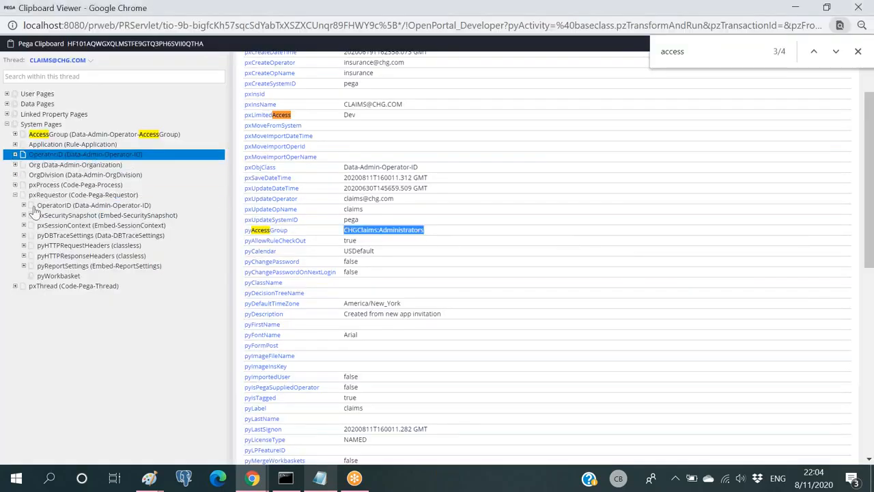
{"action": "left_click", "coordinate": [15, 155]}
{"action": "left_click", "coordinate": [63, 175]}
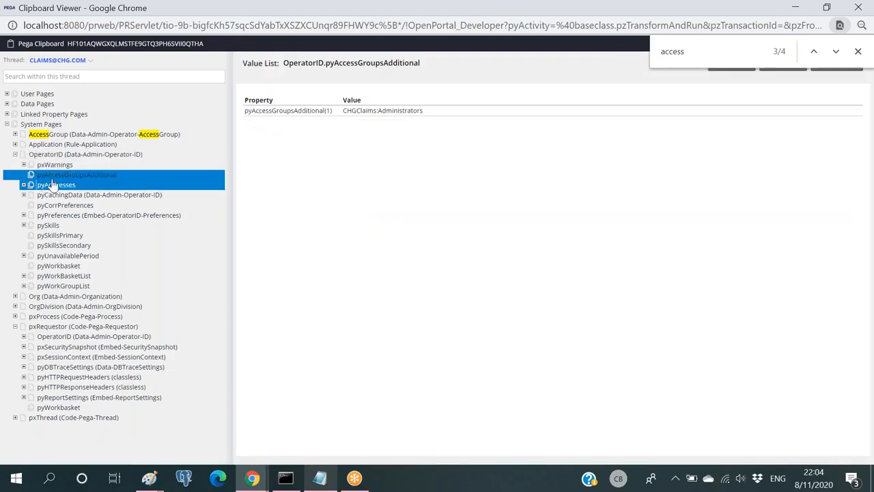
{"action": "left_click_drag", "start_coordinate": [424, 112], "coordinate": [345, 116]}
{"action": "key", "text": "alt+Tab"}
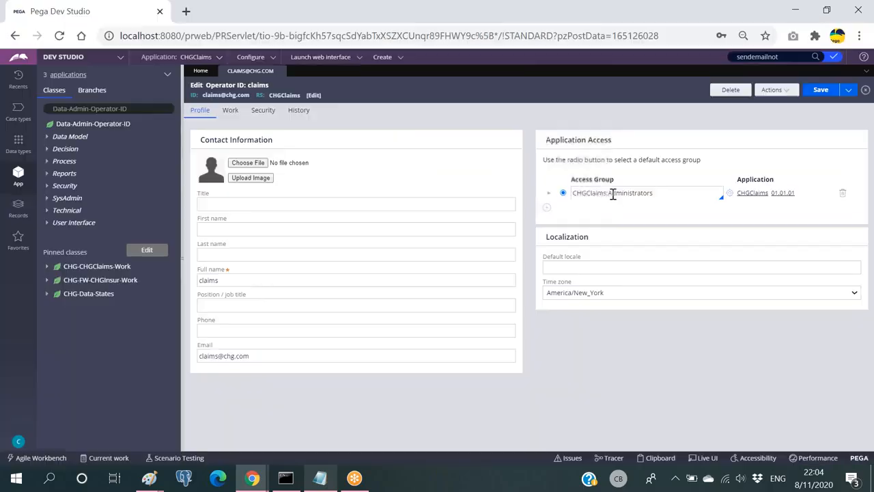
{"action": "left_click", "coordinate": [670, 198]}
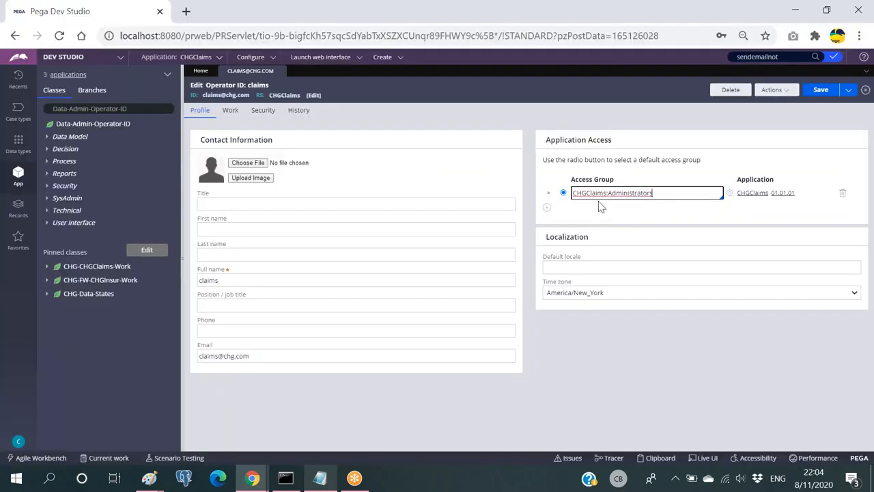
{"action": "key", "text": "alt+Tab"}
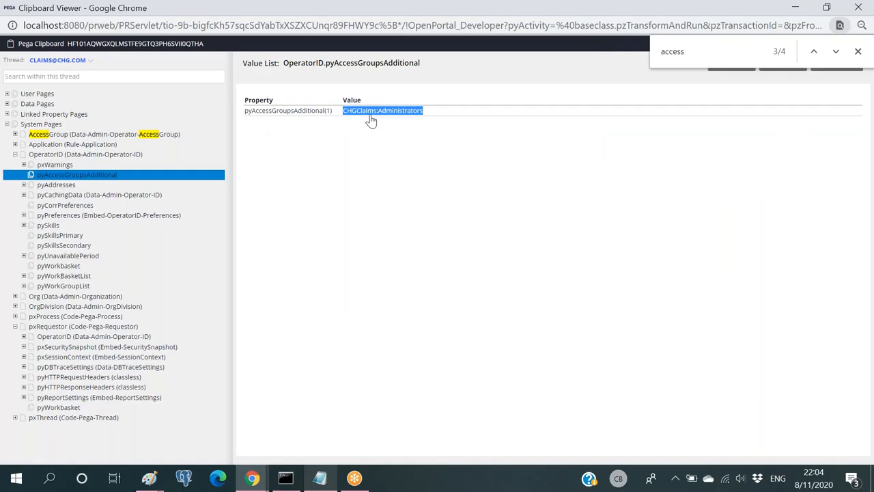
{"action": "left_click", "coordinate": [337, 125]}
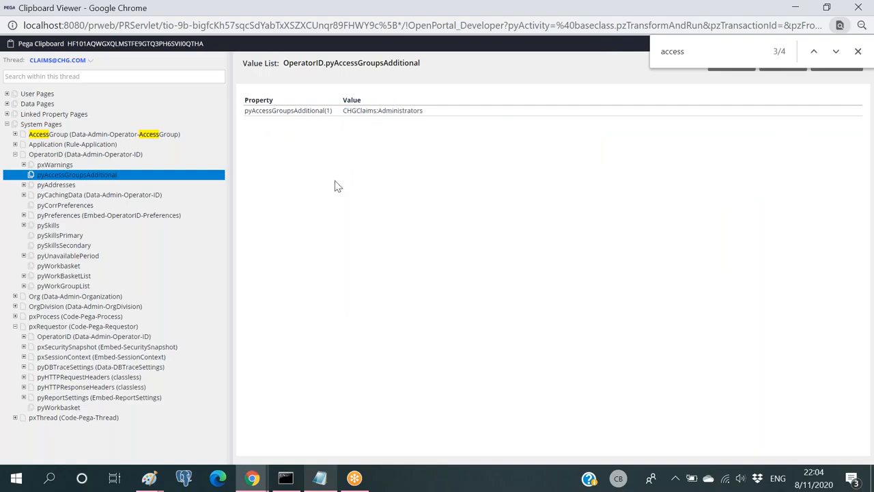
{"action": "key", "text": "alt+Tab"}
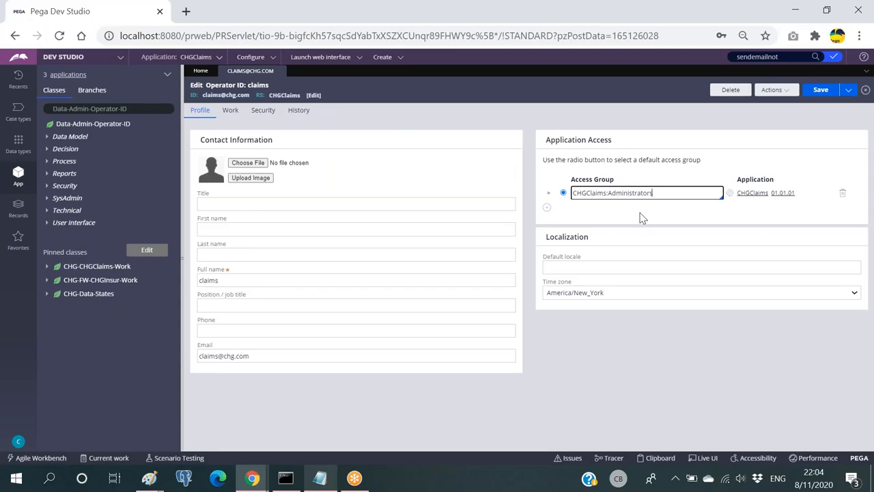
{"action": "key", "text": "alt+Tab"}
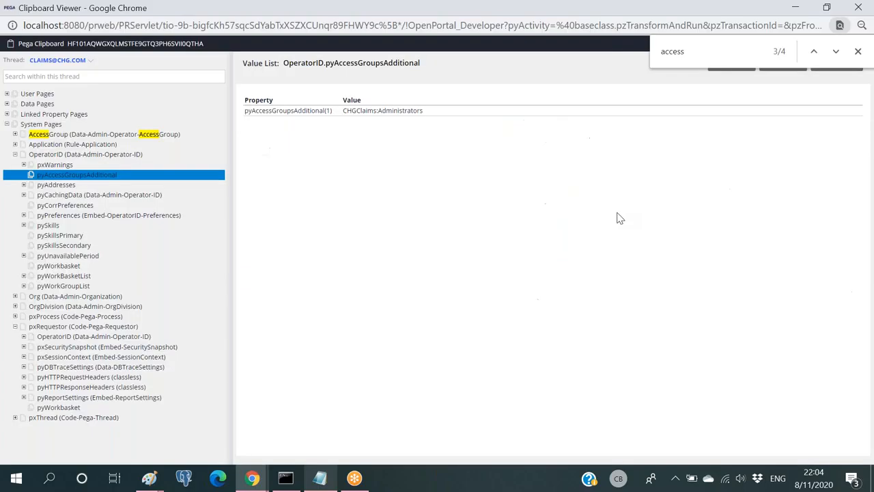
Step: Close the page search and compare the top-level OperatorID clipboard page with the OperatorID page under pxRequestor
{"action": "left_click", "coordinate": [15, 155]}
{"action": "left_click", "coordinate": [75, 166]}
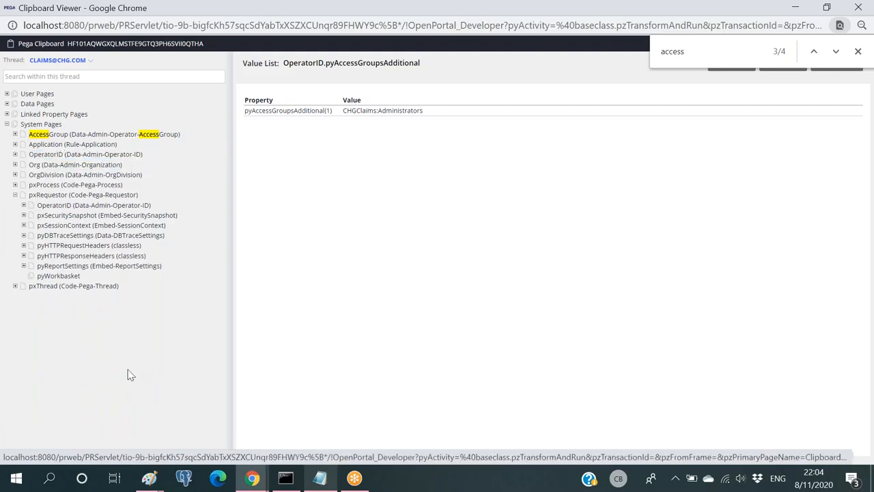
{"action": "left_click", "coordinate": [858, 51]}
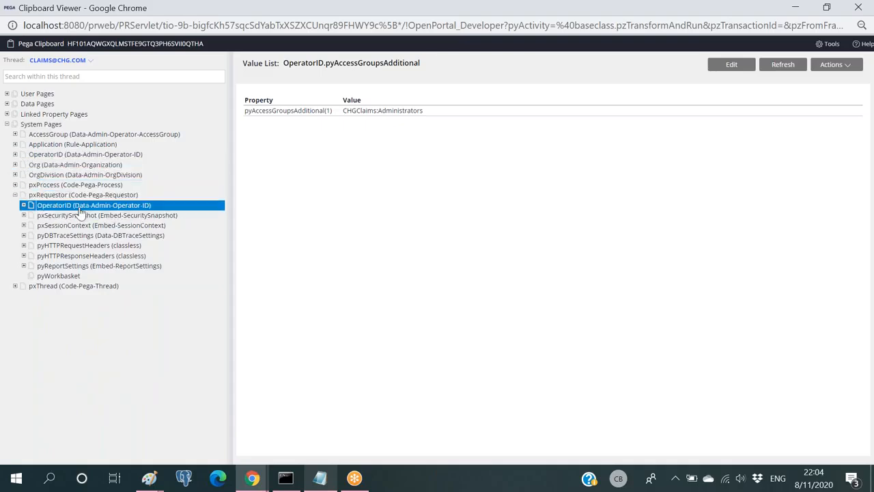
{"action": "left_click", "coordinate": [28, 157]}
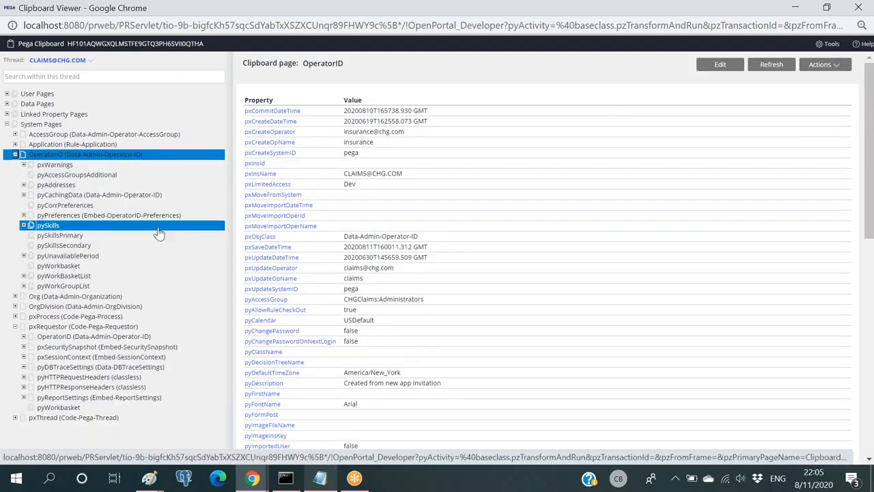
{"action": "left_click", "coordinate": [15, 155]}
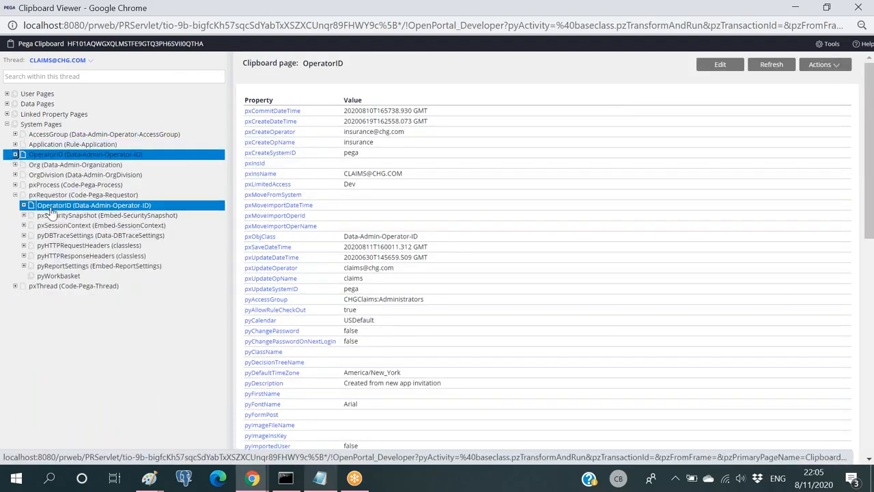
{"action": "left_click", "coordinate": [57, 211]}
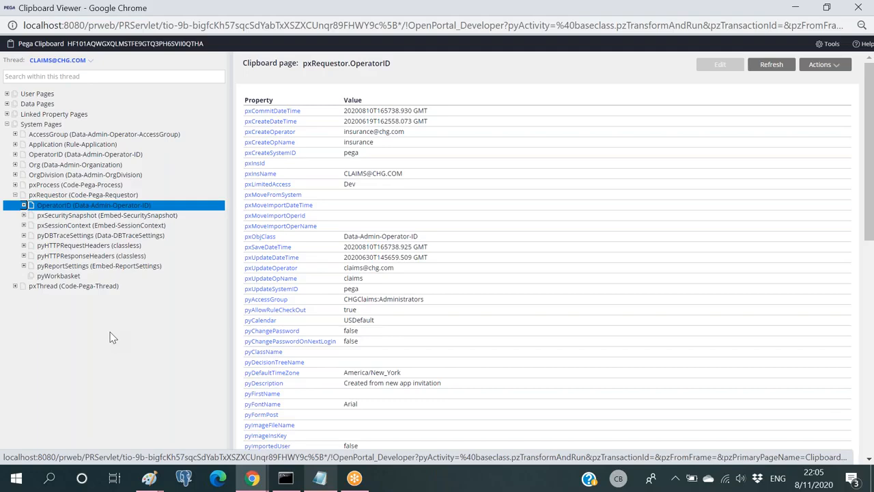
{"action": "left_click", "coordinate": [32, 197]}
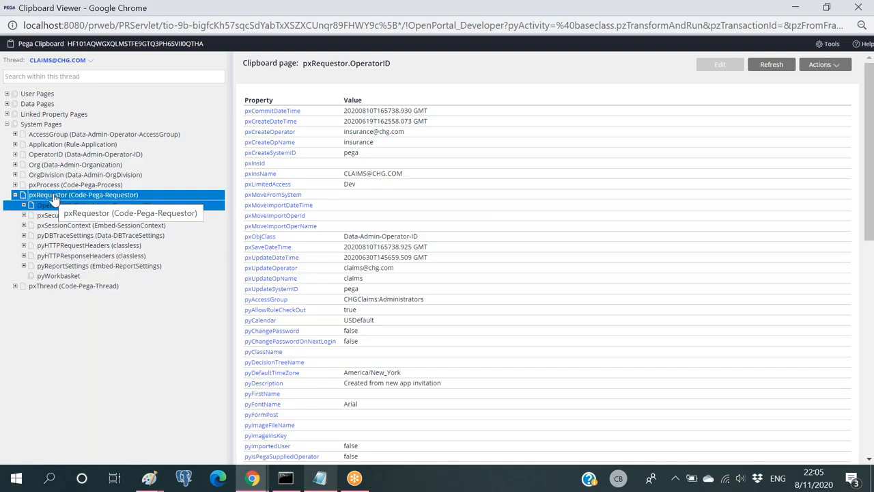
{"action": "left_click", "coordinate": [15, 195]}
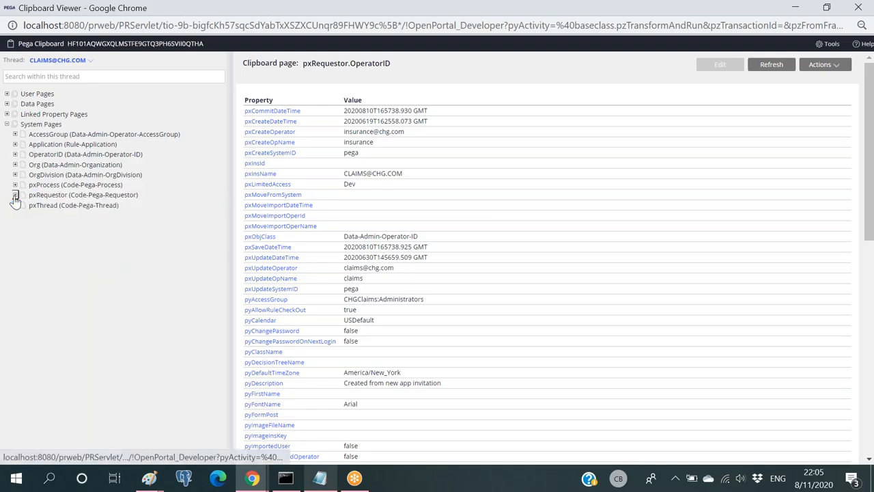
{"action": "double_click", "coordinate": [63, 197]}
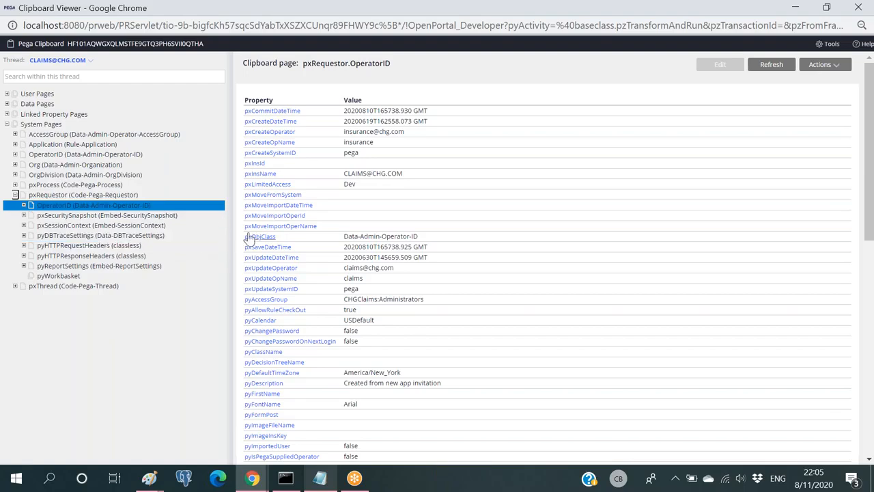
Step: Match the Email field in the operator's profile to the pyAddresses(Email) page under the OperatorID clipboard page
{"action": "key", "text": "alt+Tab"}
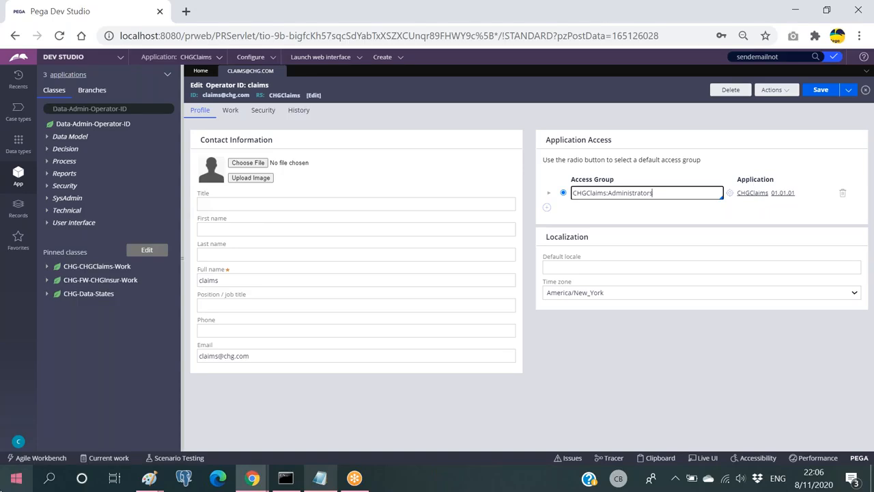
{"action": "key", "text": "alt+Tab"}
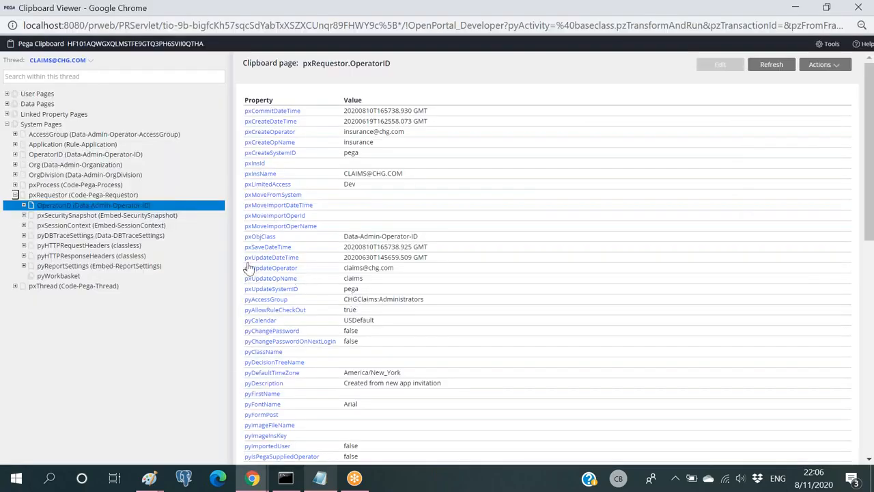
{"action": "left_click", "coordinate": [15, 195]}
{"action": "key", "text": "alt+Tab"}
{"action": "left_click", "coordinate": [272, 356]}
{"action": "key", "text": "alt+Tab"}
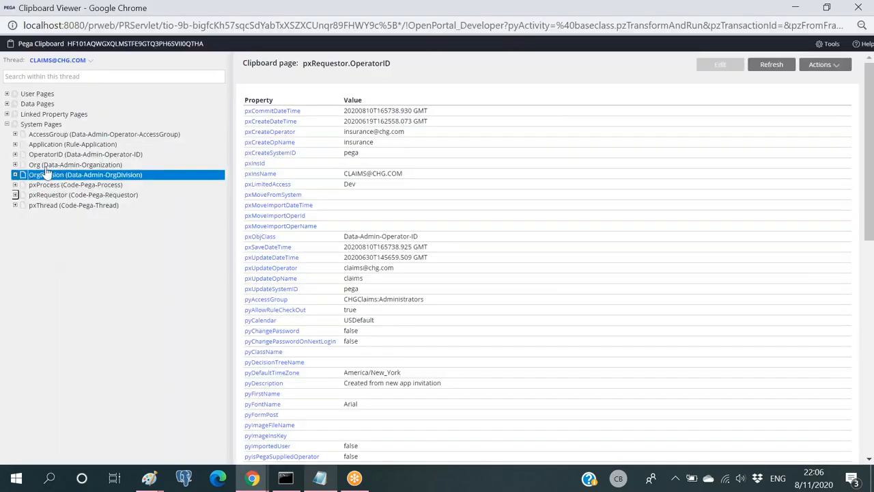
{"action": "left_click", "coordinate": [15, 154]}
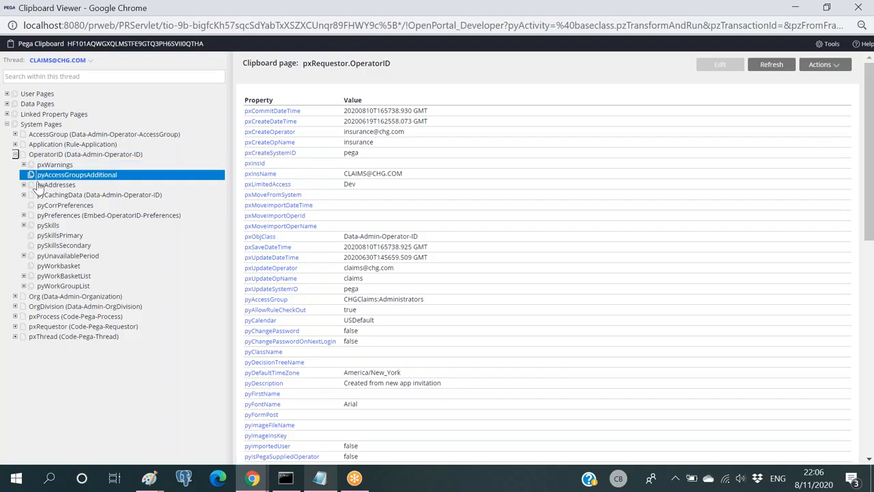
{"action": "left_click", "coordinate": [24, 185]}
{"action": "left_click", "coordinate": [63, 194]}
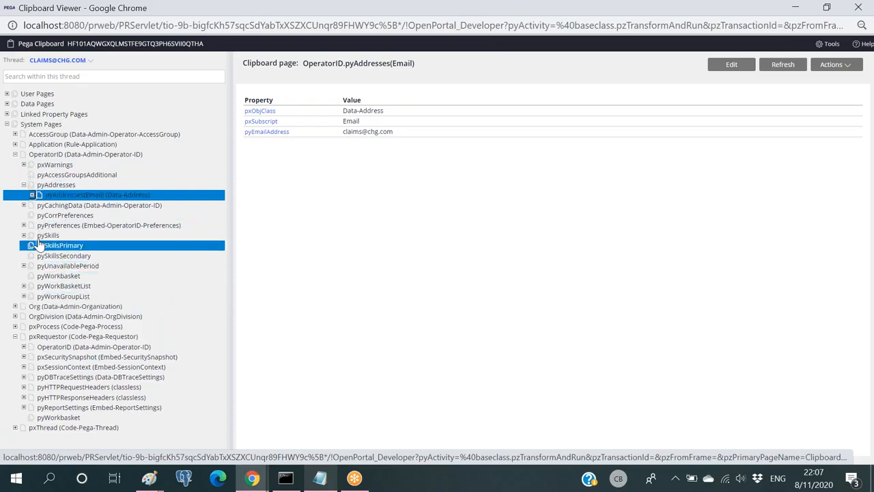
Step: Compare the structure of the pyAccessGroupsAdditional value list with that of pyAddresses under the OperatorID page
{"action": "left_click", "coordinate": [77, 175]}
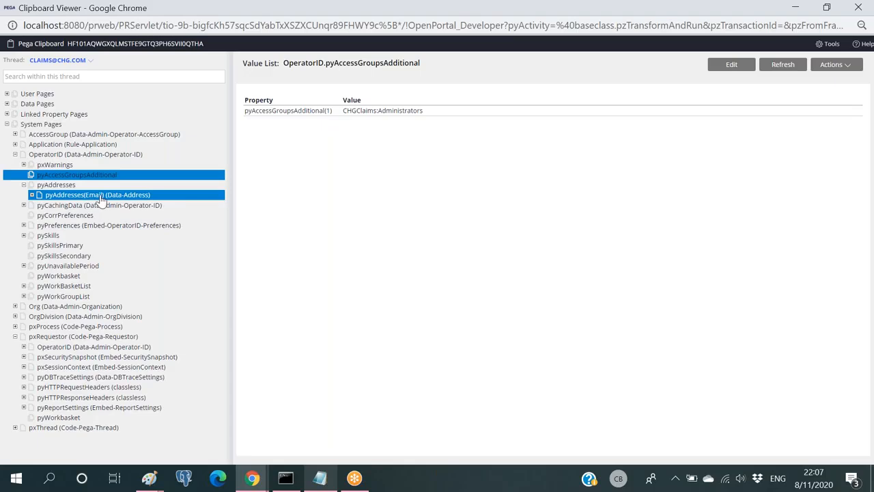
{"action": "left_click", "coordinate": [50, 185]}
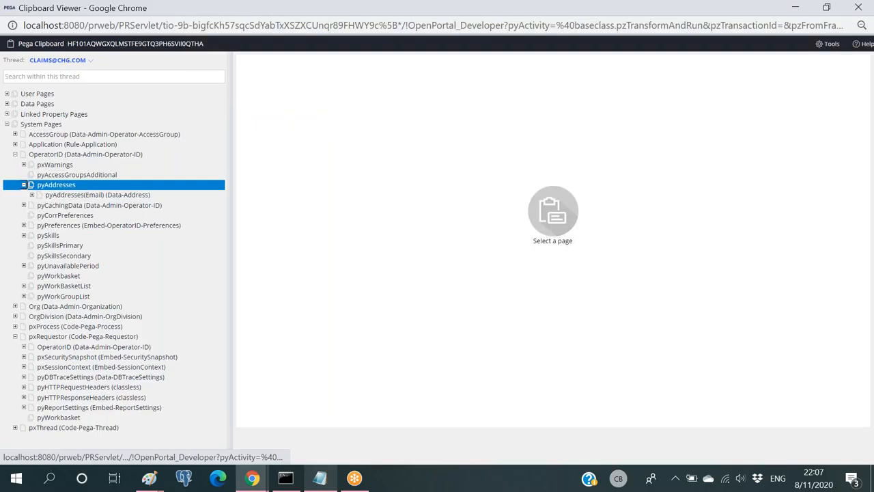
{"action": "left_click", "coordinate": [52, 175]}
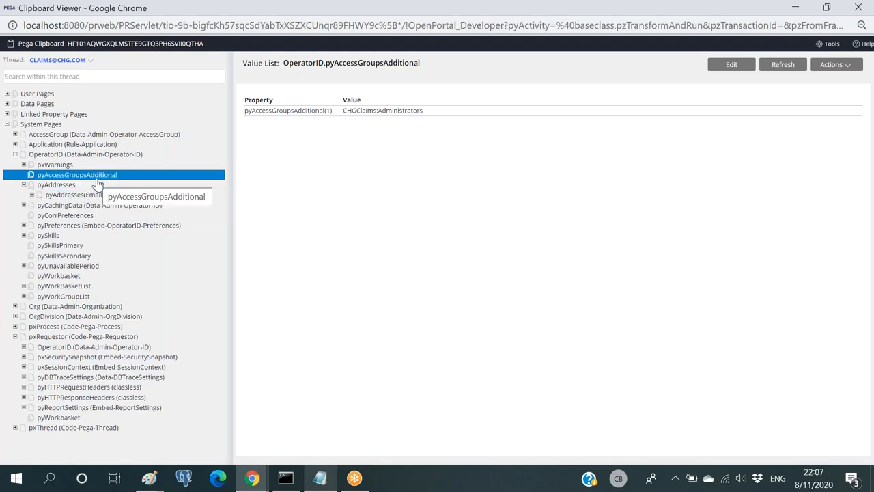
{"action": "left_click", "coordinate": [43, 186]}
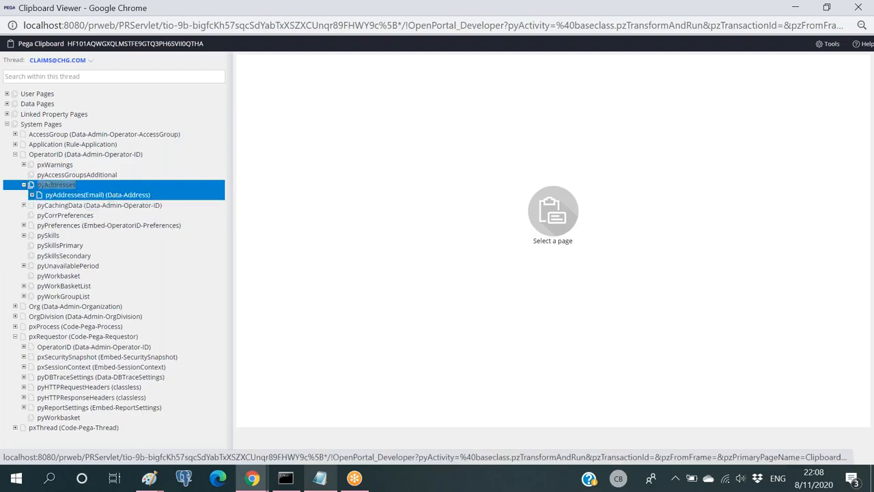
Step: Search Dev Studio for pyAddresses and open the property that applies to Data-Admin-Operator-ID
{"action": "key", "text": "alt+Tab"}
{"action": "left_click", "coordinate": [789, 57]}
{"action": "key", "text": "ctrl+a"}
{"action": "type", "text": "pyAddresses"}
{"action": "key", "text": "Return"}
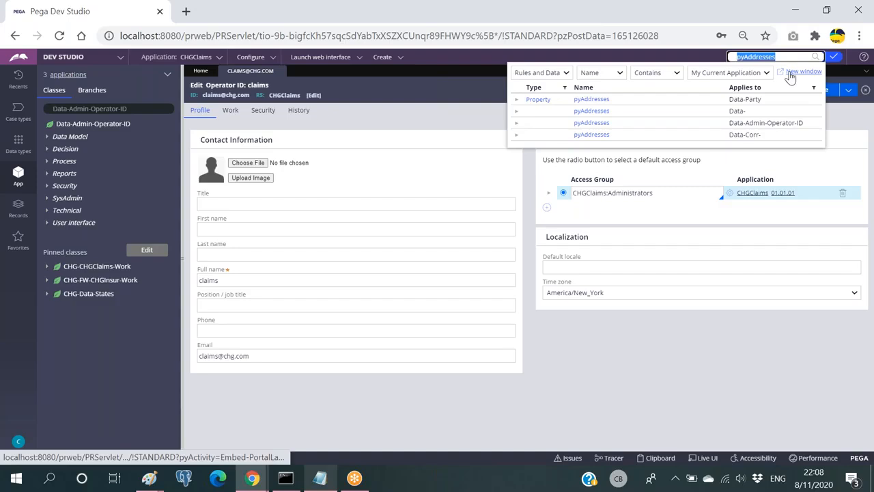
{"action": "left_click", "coordinate": [591, 123]}
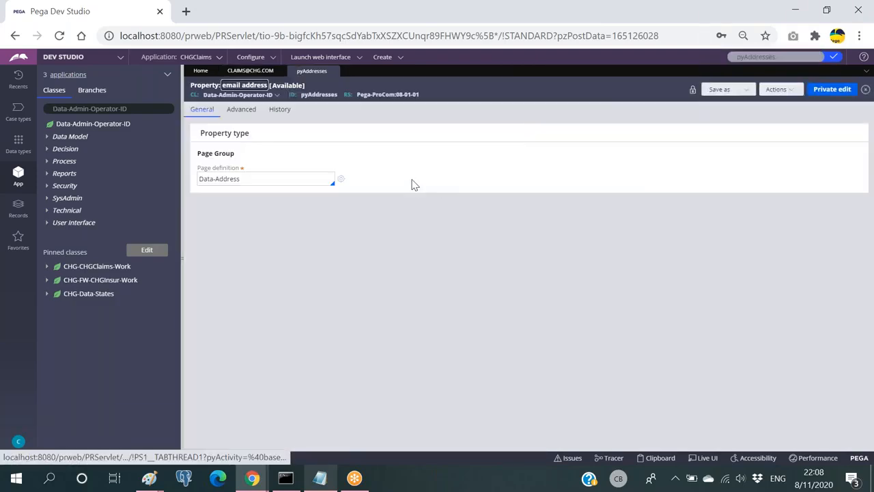
Step: Compare the pyAddresses property's type and page definition with the pyAddresses(Email) page in the Clipboard Viewer
{"action": "left_click_drag", "start_coordinate": [240, 159], "coordinate": [199, 156]}
{"action": "left_click", "coordinate": [278, 152]}
{"action": "left_click", "coordinate": [242, 179]}
{"action": "left_click", "coordinate": [264, 153]}
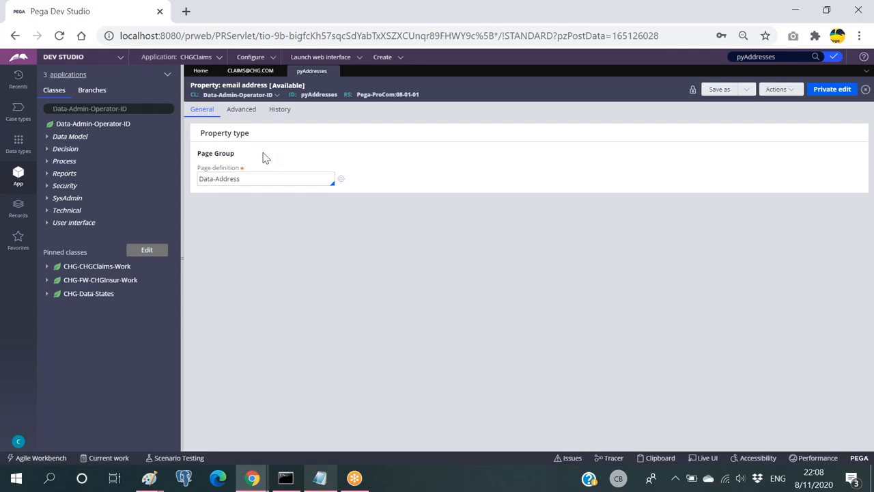
{"action": "key", "text": "alt+Tab"}
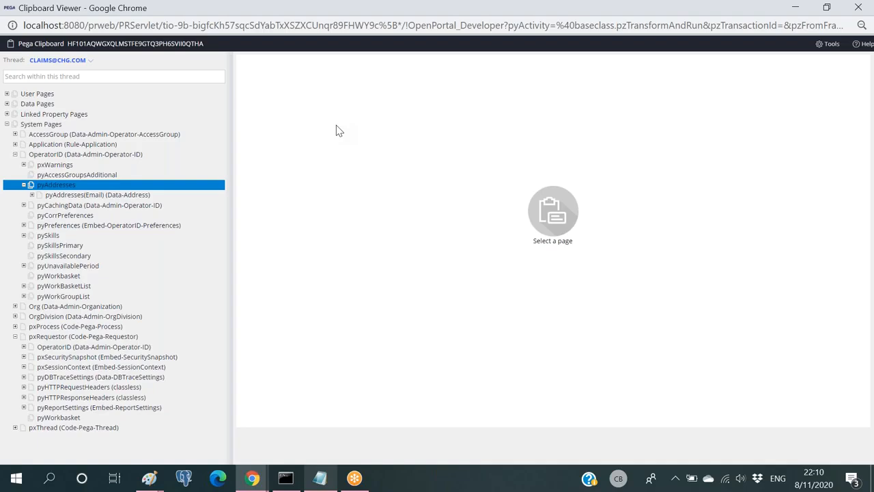
{"action": "left_click", "coordinate": [61, 195]}
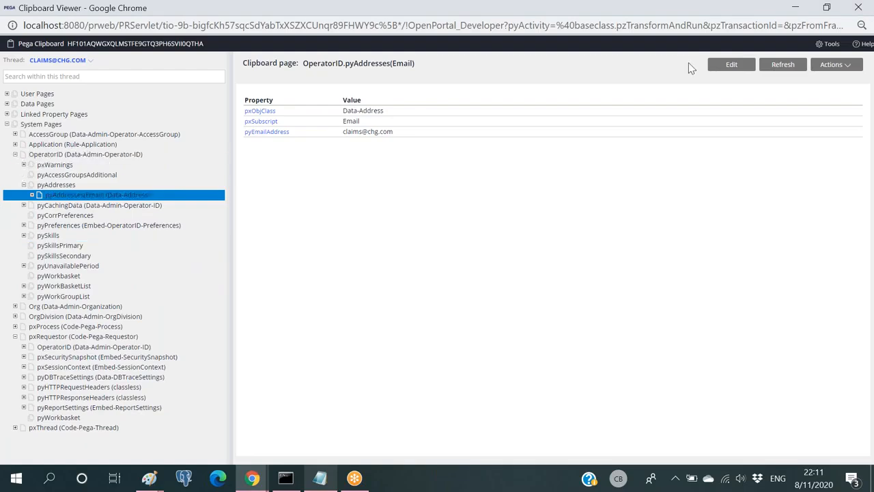
{"action": "left_click", "coordinate": [796, 10]}
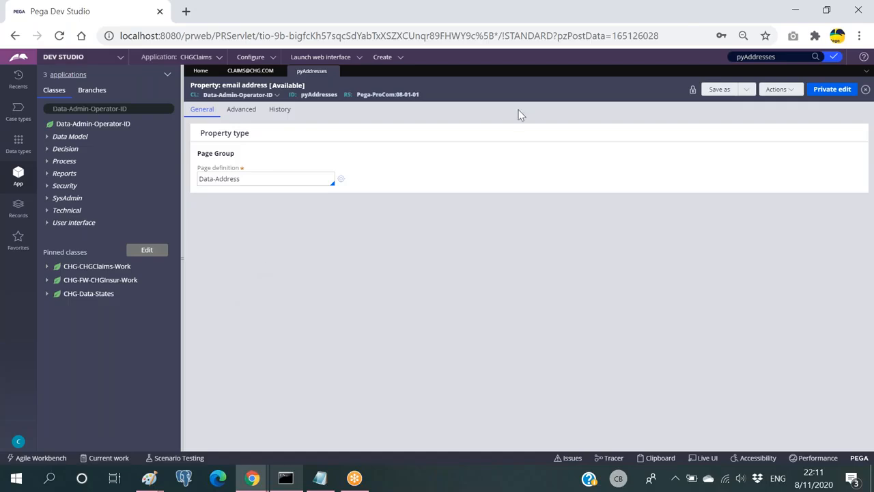
Step: Close the pyAddresses property and examine the work group in the operator's work routing settings
{"action": "left_click", "coordinate": [335, 71]}
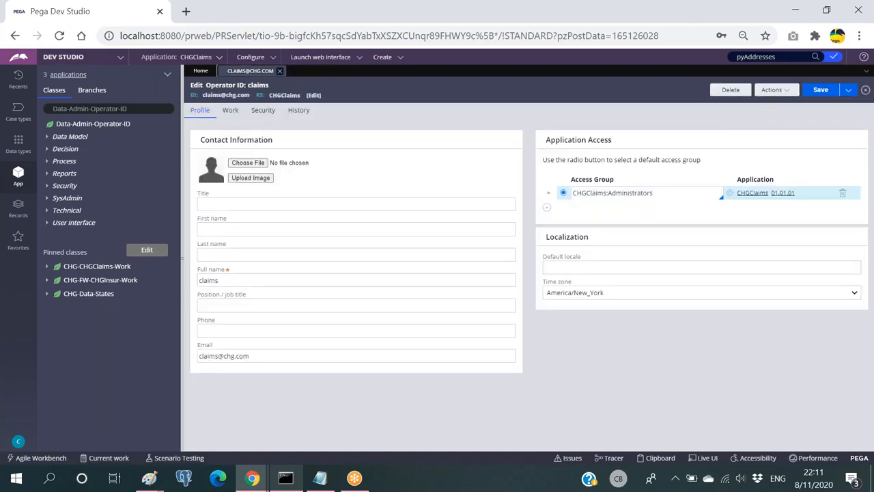
{"action": "left_click", "coordinate": [279, 71]}
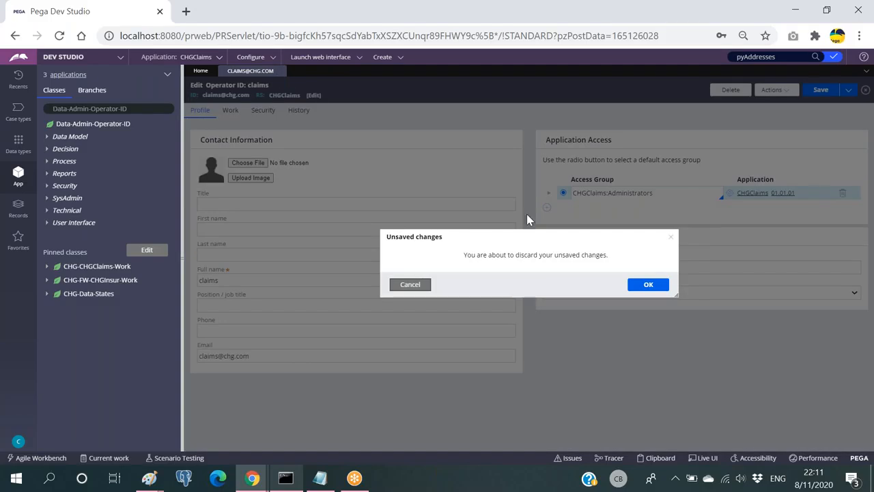
{"action": "left_click", "coordinate": [410, 286]}
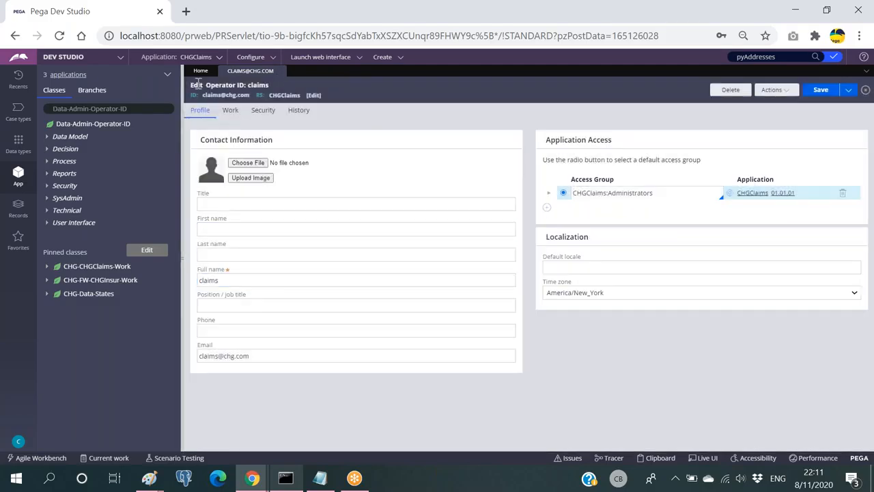
{"action": "left_click", "coordinate": [231, 111]}
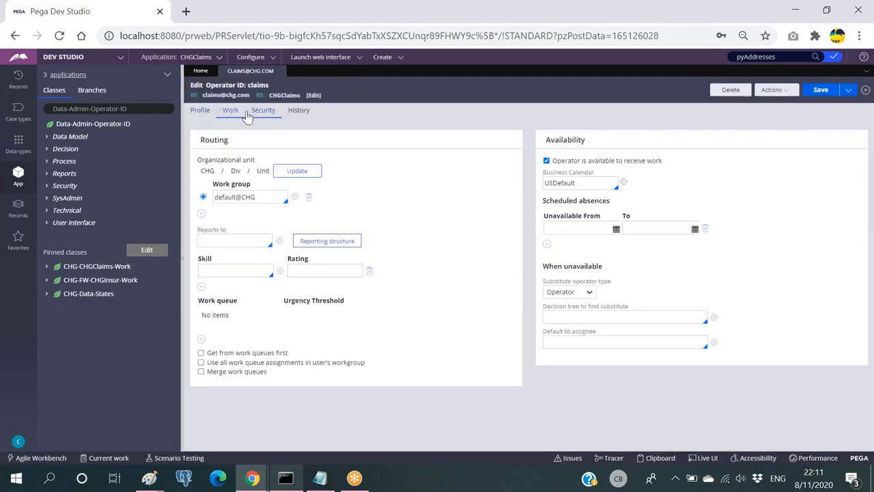
{"action": "left_click_drag", "start_coordinate": [271, 196], "coordinate": [209, 203]}
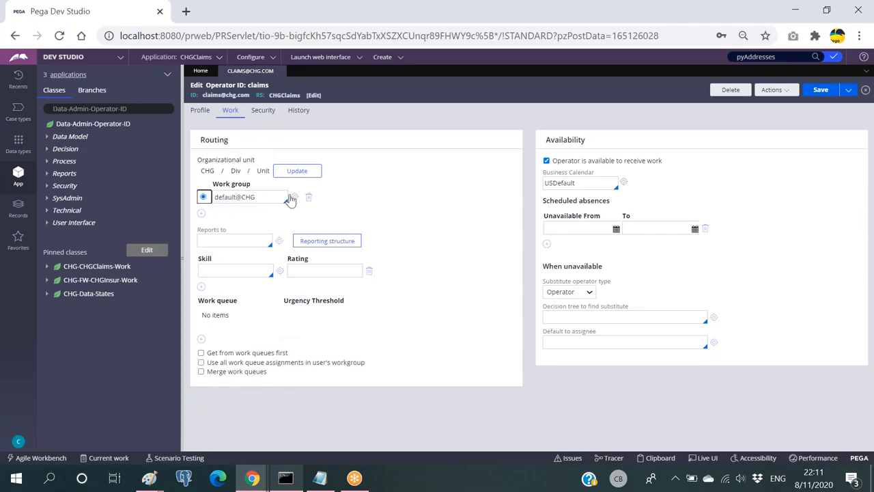
Step: Open the operator's default@CHG work group and the default work queue it refers to
{"action": "left_click", "coordinate": [293, 198]}
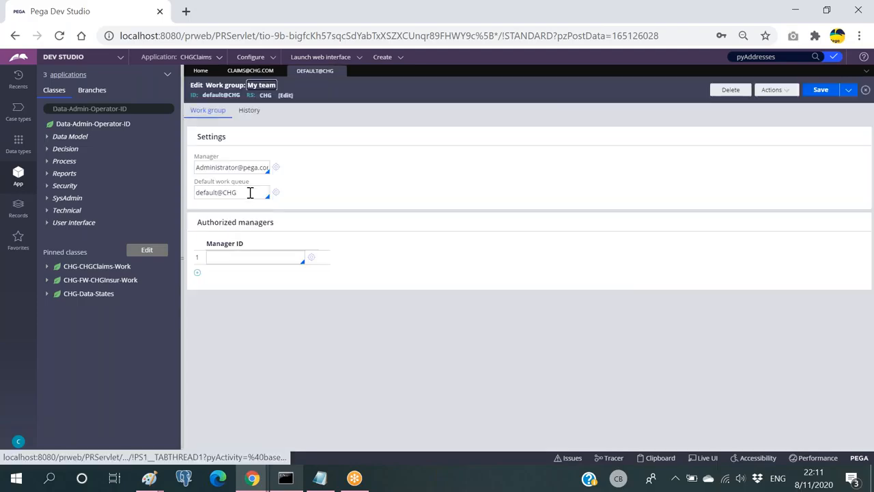
{"action": "left_click_drag", "start_coordinate": [250, 194], "coordinate": [189, 195]}
{"action": "left_click", "coordinate": [275, 193]}
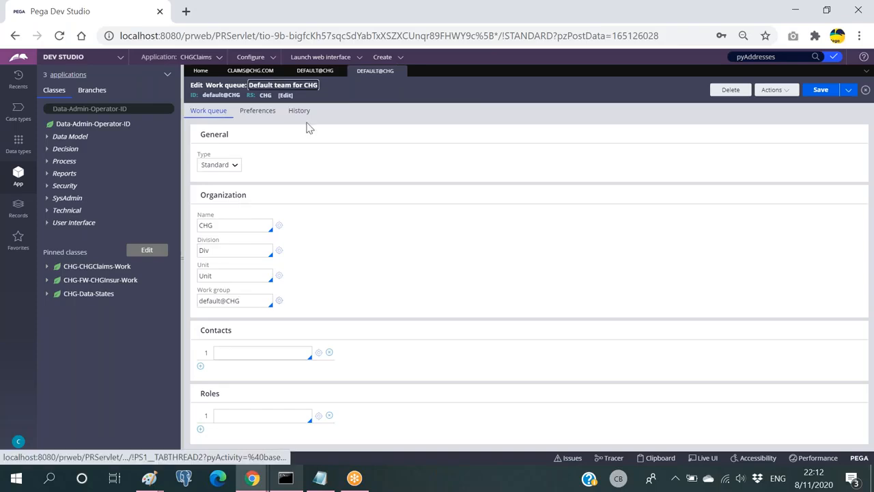
Step: Close the work queue, work group and operator records, discarding the operator's unsaved changes
{"action": "left_click", "coordinate": [399, 71]}
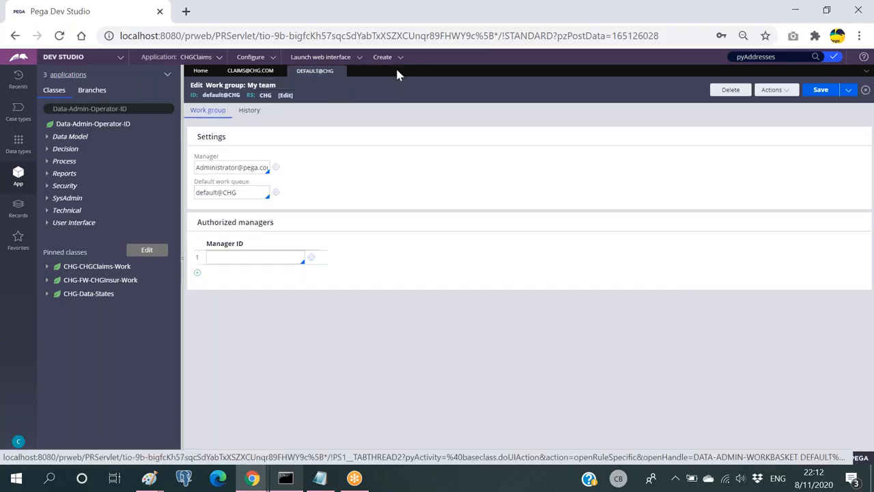
{"action": "left_click", "coordinate": [339, 71]}
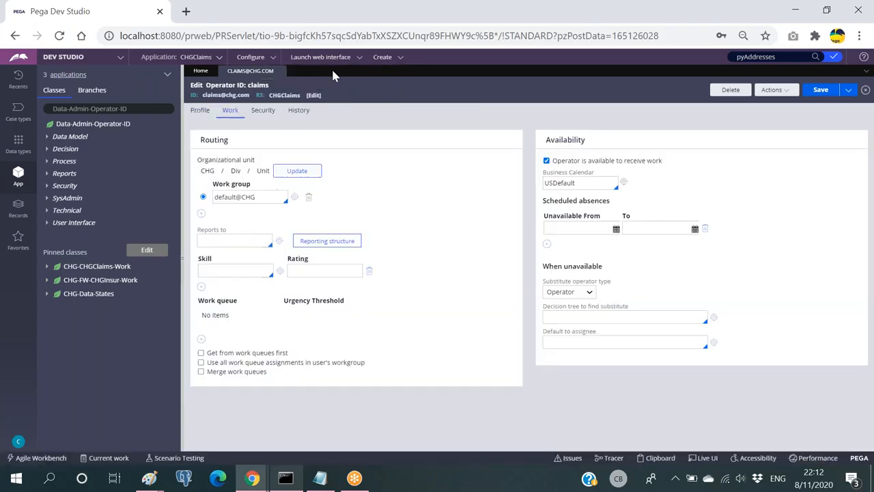
{"action": "left_click", "coordinate": [279, 71]}
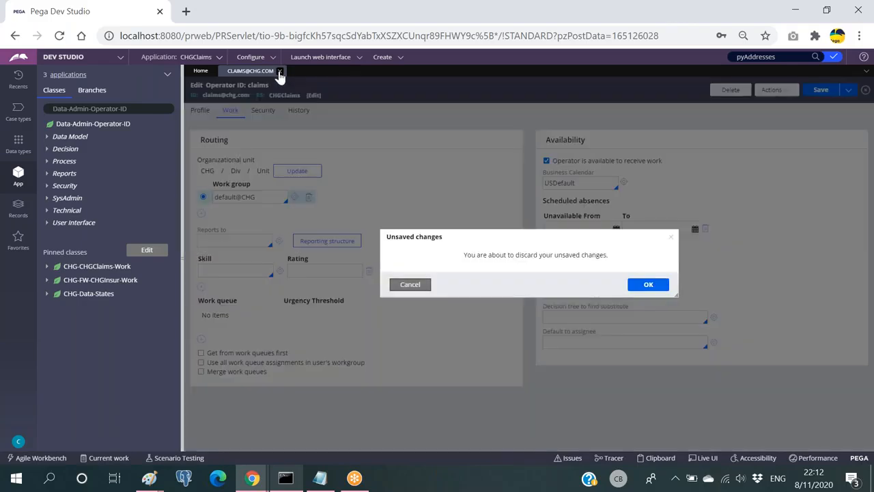
{"action": "left_click", "coordinate": [648, 285]}
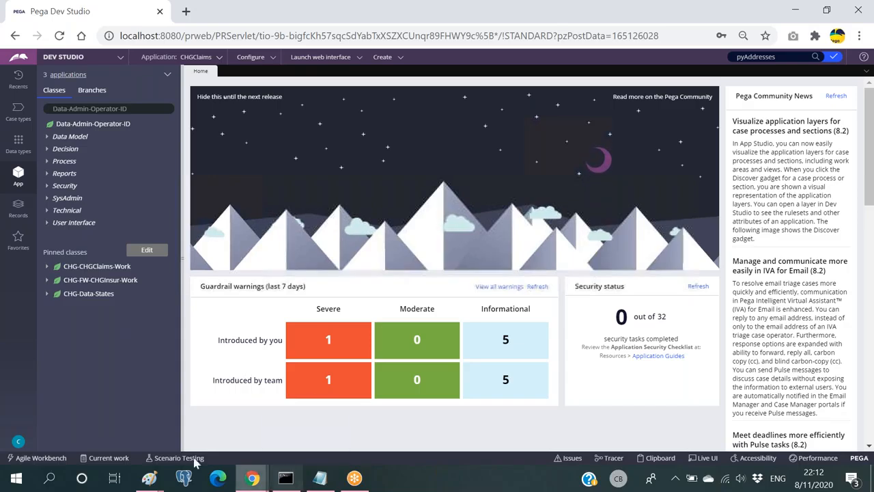
Step: Return to the Clipboard Viewer window showing the OperatorID page and close it
{"action": "left_click", "coordinate": [251, 478]}
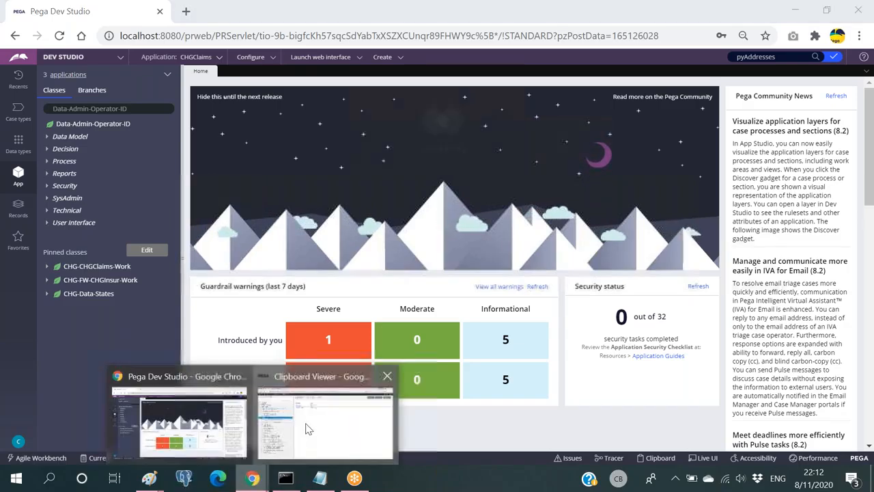
{"action": "left_click", "coordinate": [306, 429]}
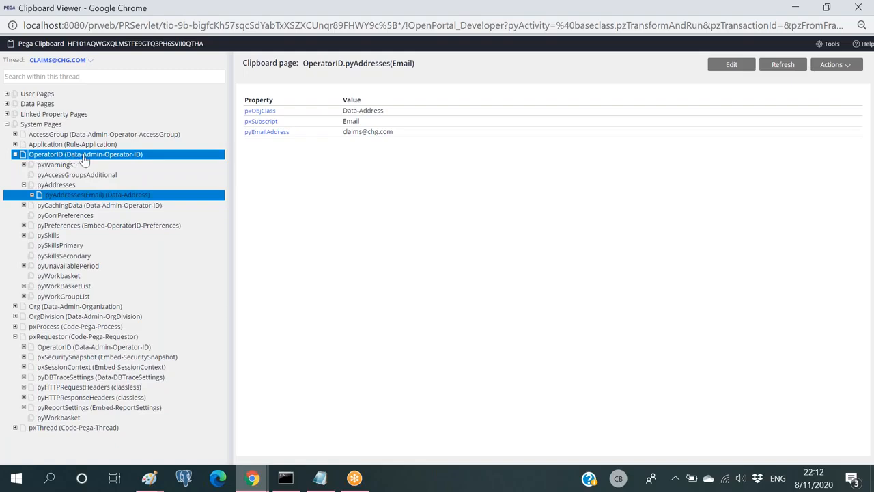
{"action": "left_click", "coordinate": [858, 7]}
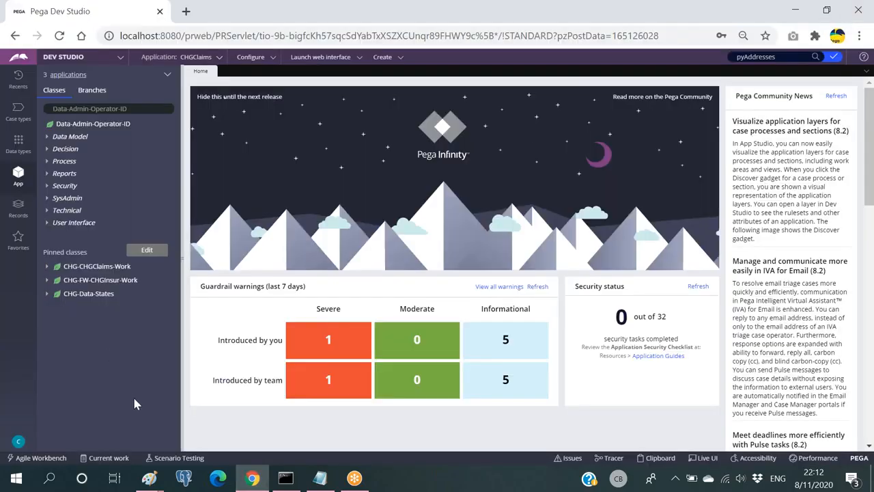
Step: Switch to Notepad and delete all text in the untitled note
{"action": "left_click", "coordinate": [318, 476]}
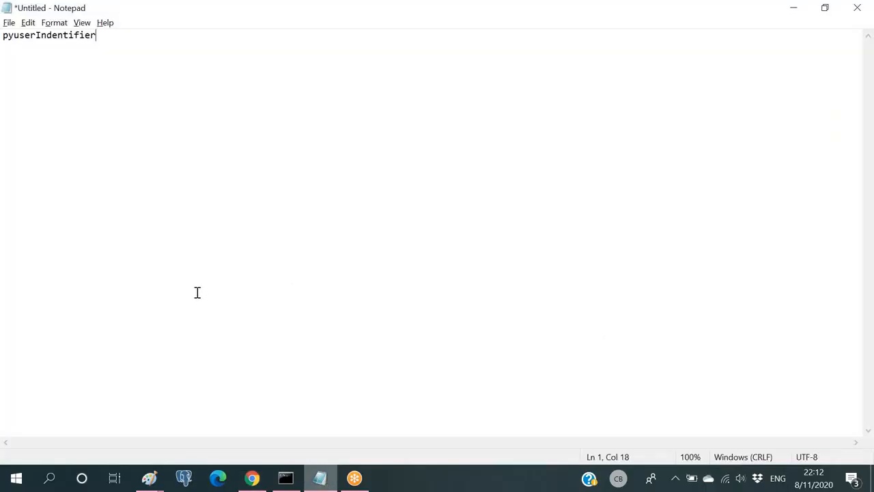
{"action": "key", "text": "ctrl+a"}
{"action": "key", "text": "BackSpace"}
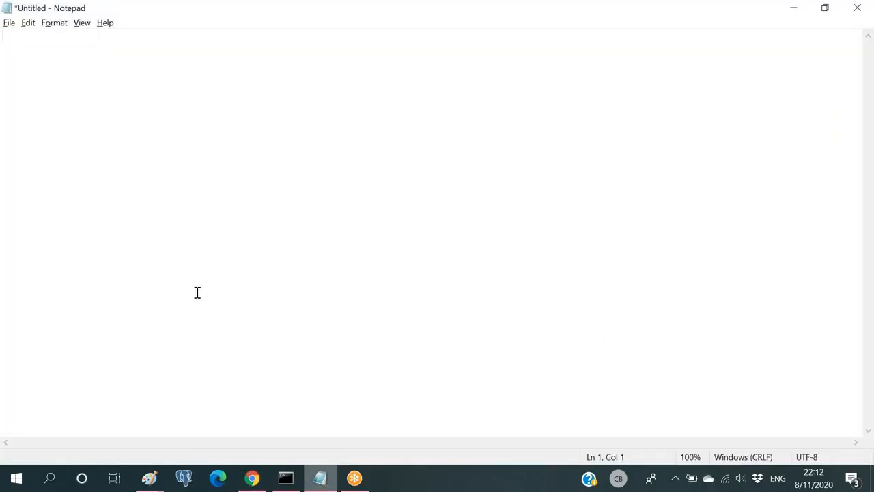
Step: Return to Dev Studio and create a new ClaimsProcessing case
{"action": "key", "text": "alt+Tab"}
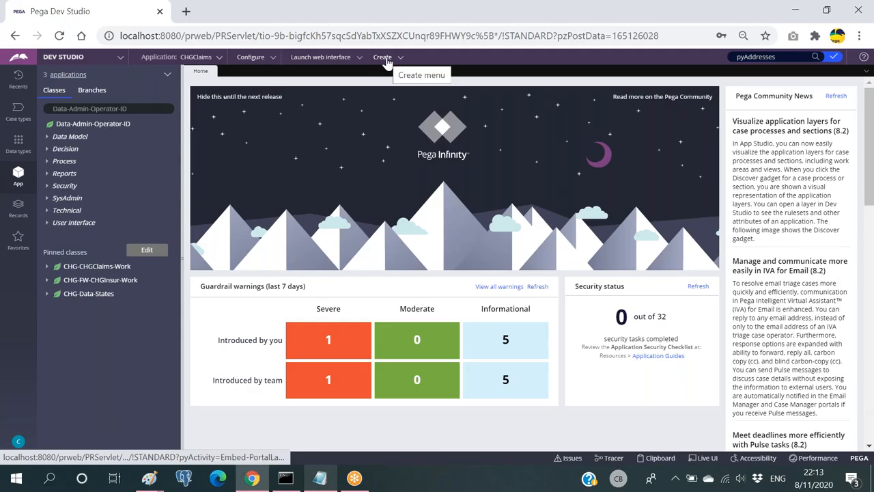
{"action": "left_click", "coordinate": [384, 58]}
{"action": "mouse_move", "coordinate": [387, 68]}
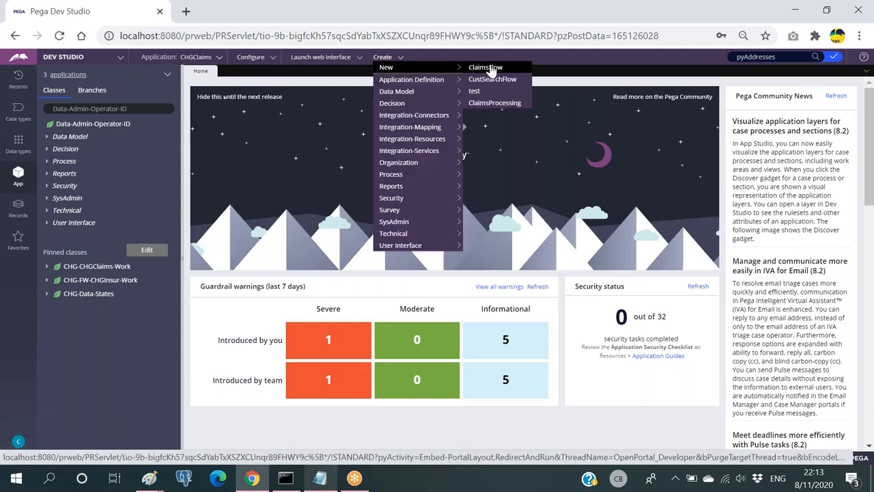
{"action": "left_click", "coordinate": [499, 102]}
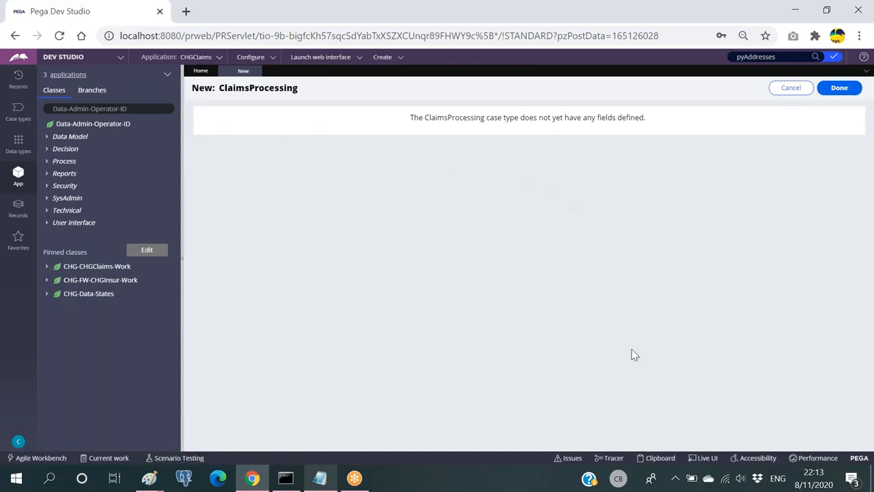
Step: Expand the CHG-FW-CHGInsur-Work class down to its Process flow rules
{"action": "left_click", "coordinate": [380, 58]}
{"action": "mouse_move", "coordinate": [391, 67]}
{"action": "left_click", "coordinate": [46, 281]}
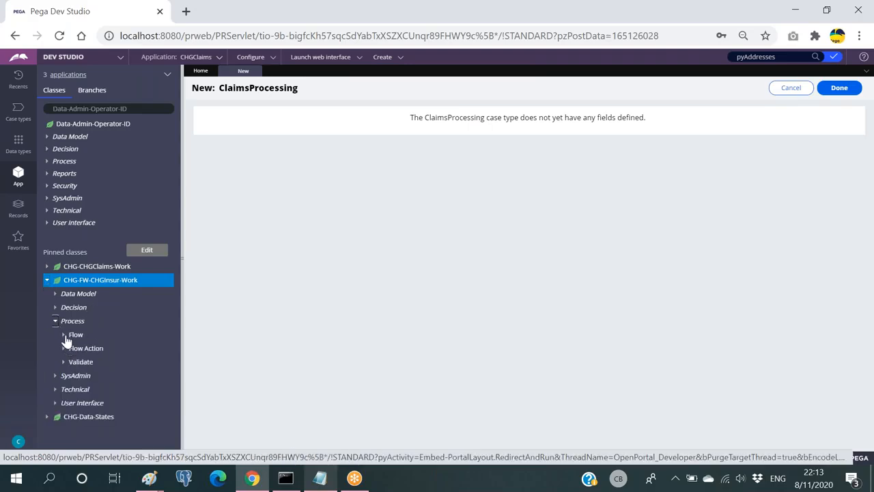
{"action": "left_click", "coordinate": [62, 334]}
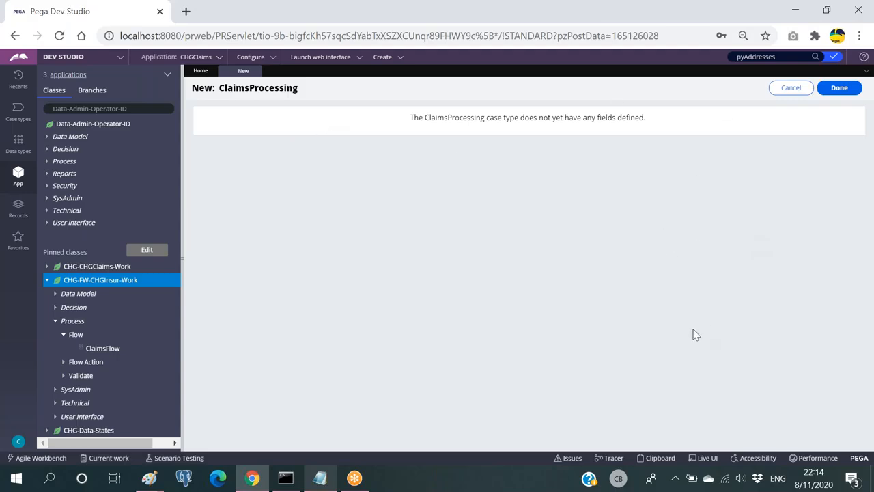
{"action": "left_click", "coordinate": [383, 57]}
{"action": "mouse_move", "coordinate": [453, 69]}
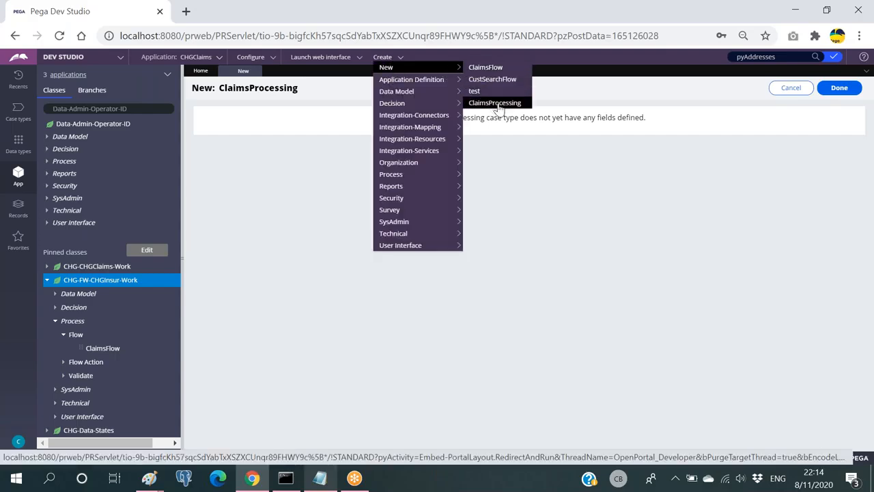
{"action": "left_click", "coordinate": [565, 96]}
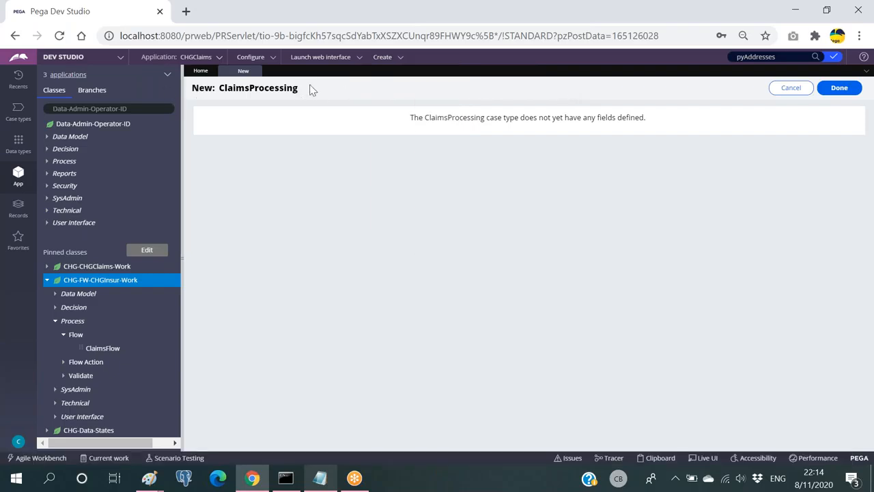
{"action": "left_click", "coordinate": [377, 60]}
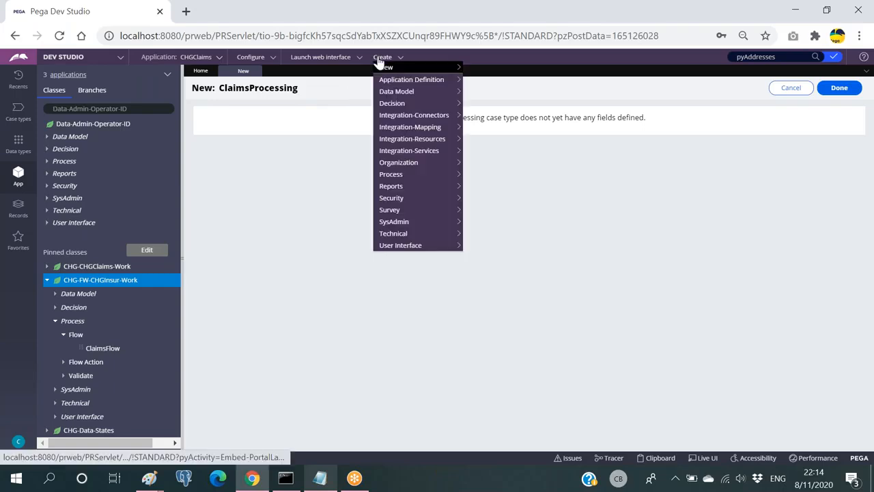
{"action": "left_click", "coordinate": [565, 92]}
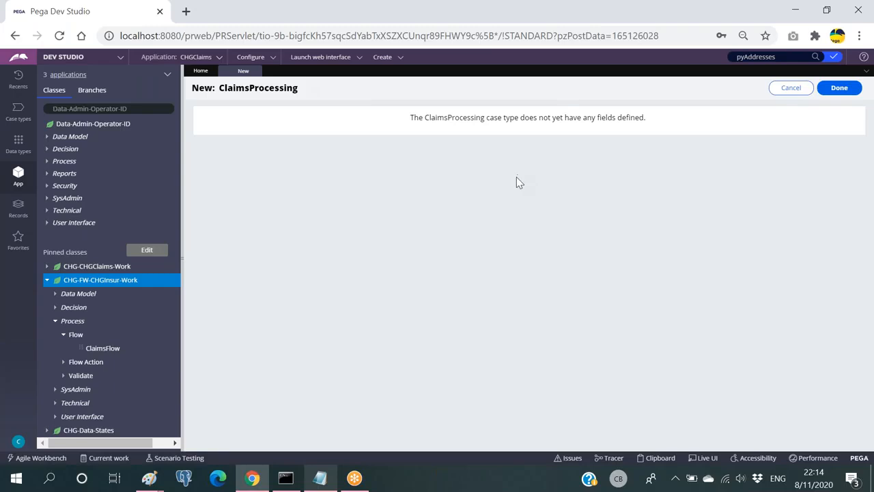
Step: Open the Clipboard Viewer for the new case and examine the operator and organization properties on pyWorkPage
{"action": "left_click", "coordinate": [658, 458]}
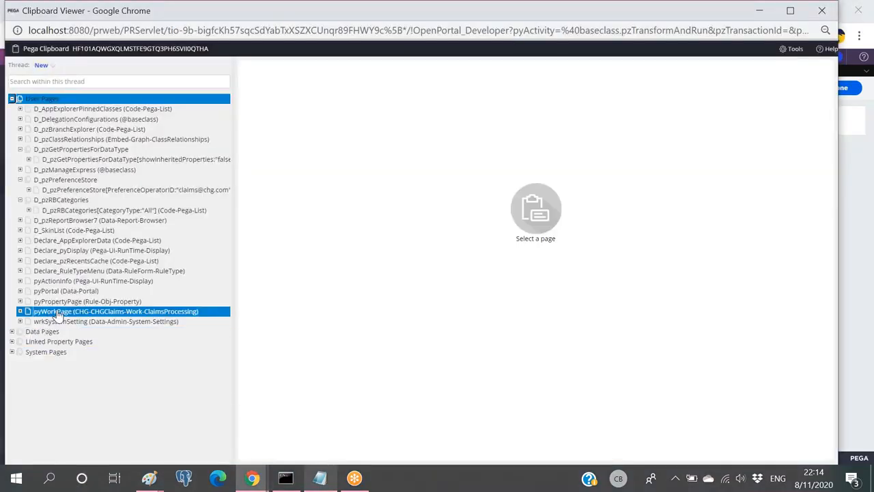
{"action": "scroll", "coordinate": [488, 312], "scroll_direction": "down", "scroll_amount": 3}
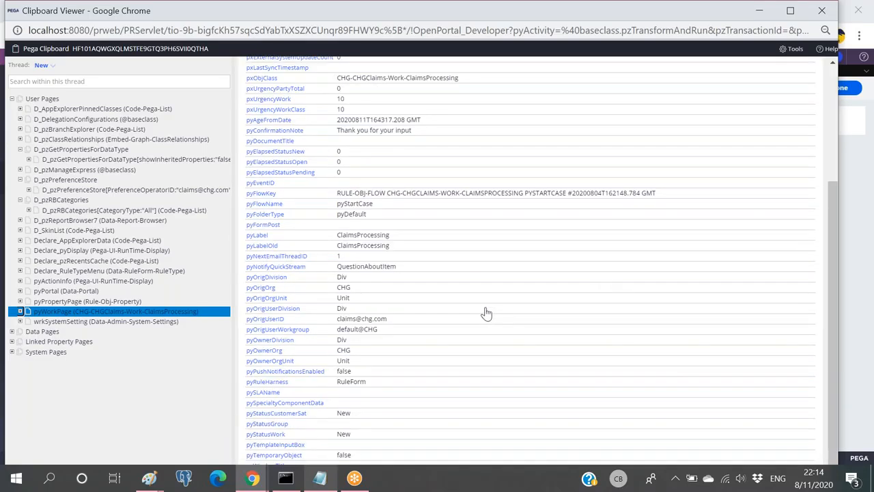
{"action": "left_click", "coordinate": [790, 11]}
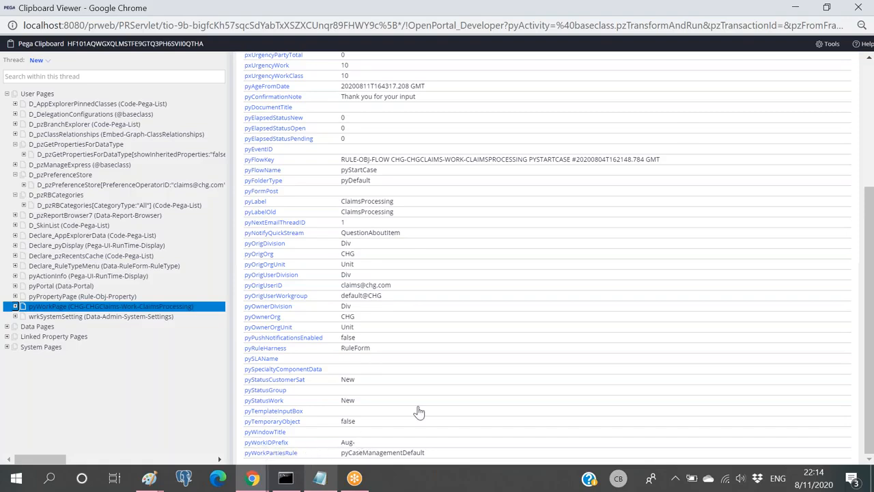
{"action": "left_click", "coordinate": [796, 7]}
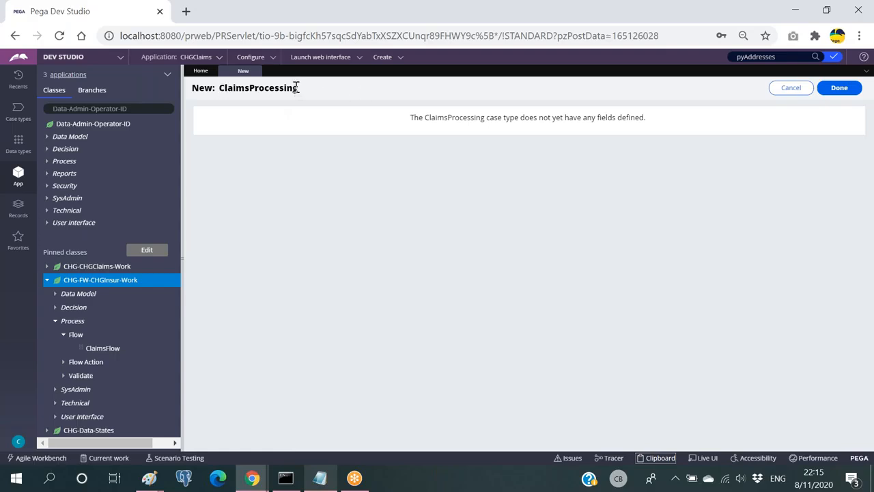
Step: Open the ClaimsFlow flow rule and examine its start, case creation and work parties settings
{"action": "left_click", "coordinate": [94, 349]}
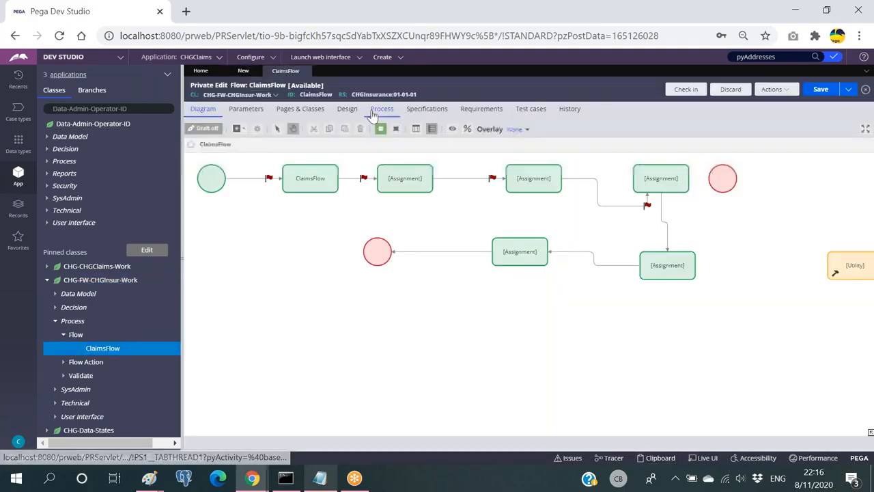
{"action": "left_click", "coordinate": [384, 113]}
{"action": "scroll", "coordinate": [225, 273], "scroll_direction": "down", "scroll_amount": 10}
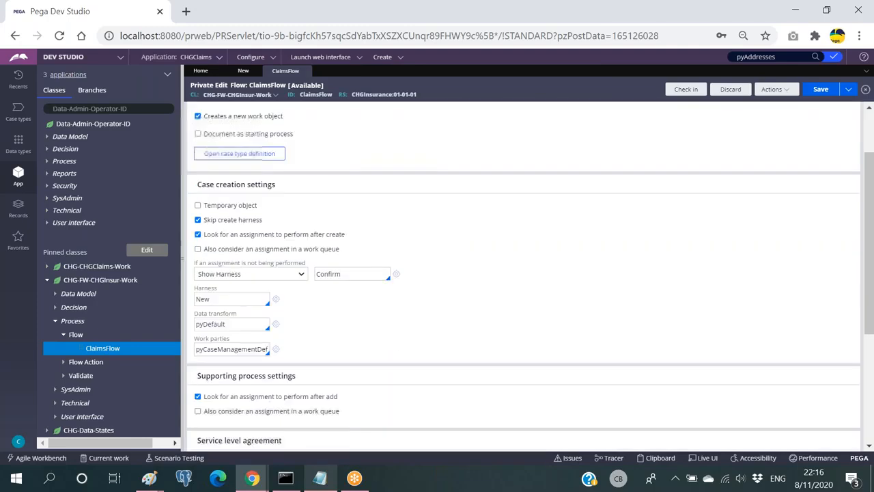
{"action": "scroll", "coordinate": [232, 200], "scroll_direction": "up", "scroll_amount": 1}
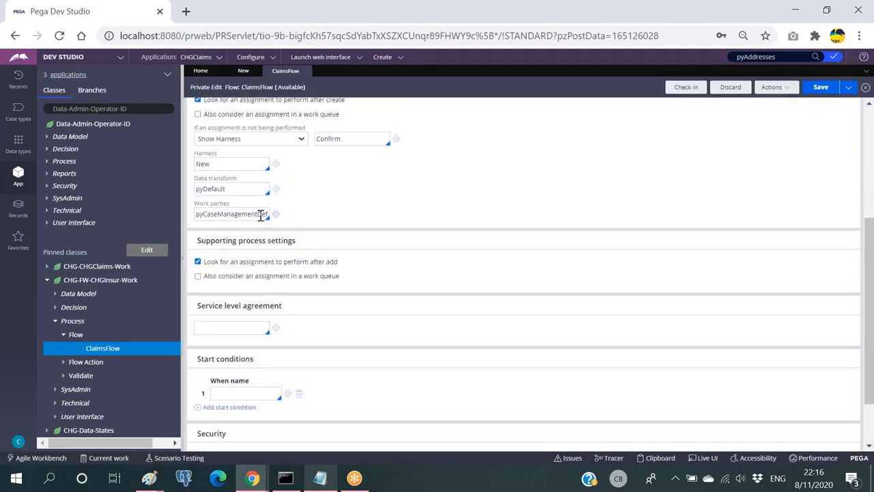
{"action": "left_click_drag", "start_coordinate": [197, 215], "coordinate": [266, 213]}
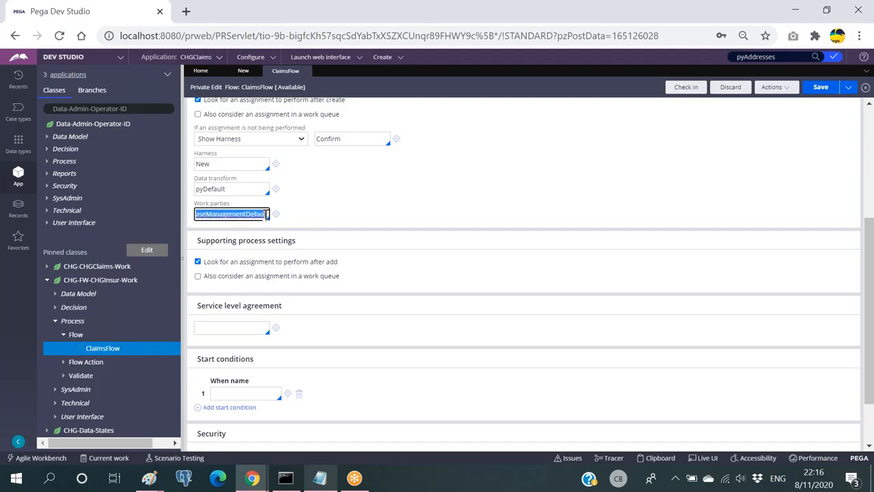
{"action": "left_click", "coordinate": [361, 211]}
{"action": "scroll", "coordinate": [347, 216], "scroll_direction": "up", "scroll_amount": 2}
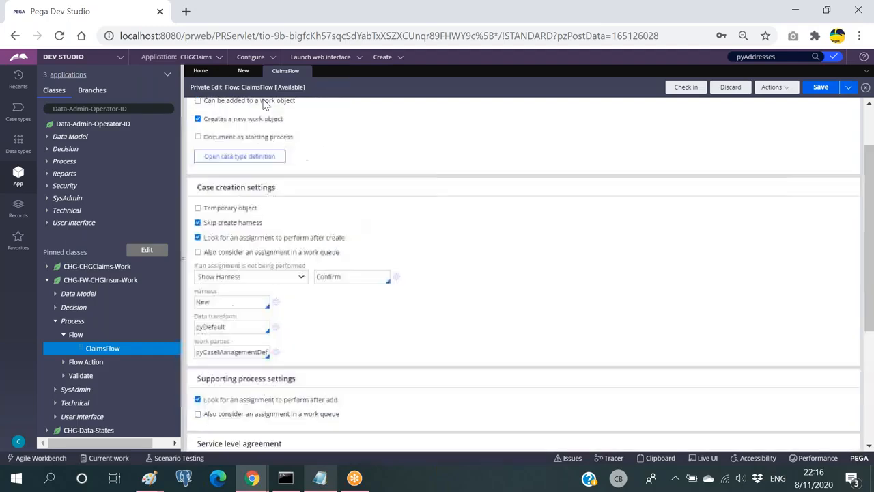
Step: Return to the new ClaimsProcessing form and finish creating the case
{"action": "left_click", "coordinate": [244, 72]}
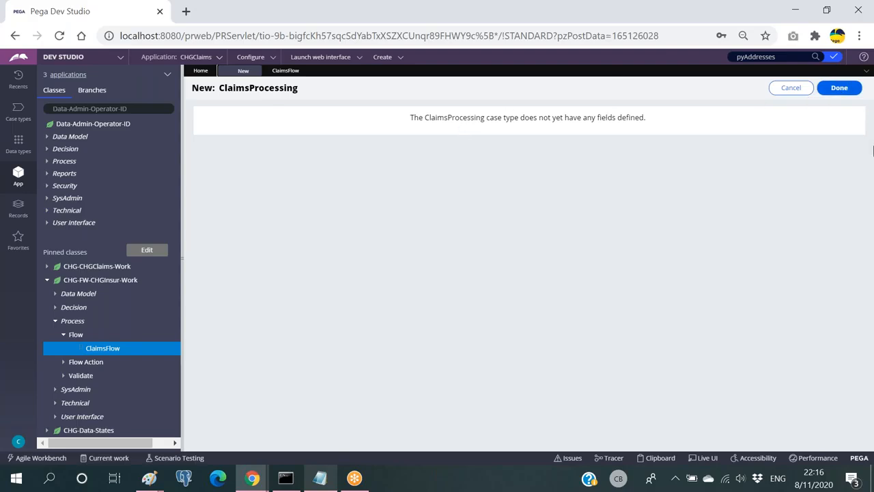
{"action": "left_click", "coordinate": [839, 89]}
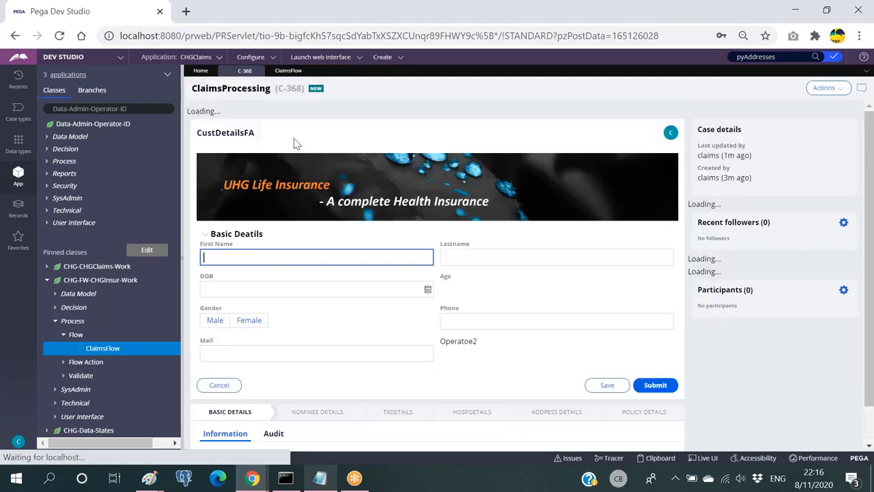
{"action": "left_click_drag", "start_coordinate": [278, 90], "coordinate": [301, 89]}
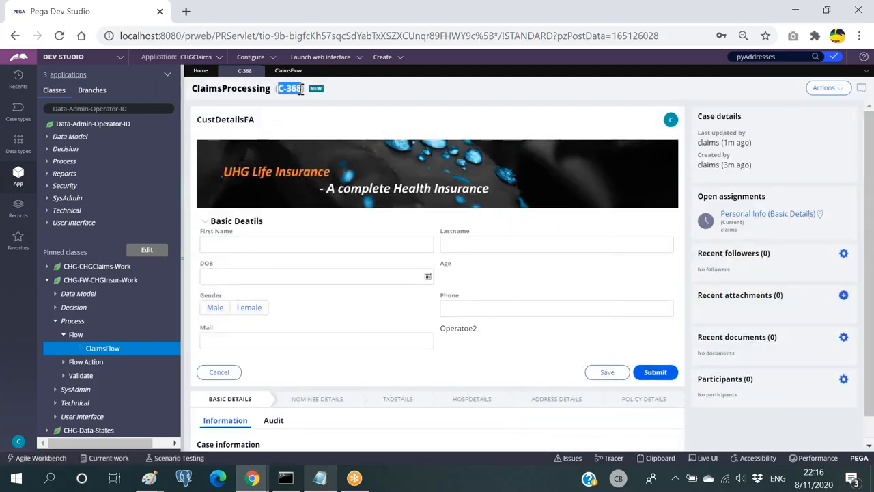
{"action": "left_click", "coordinate": [374, 89]}
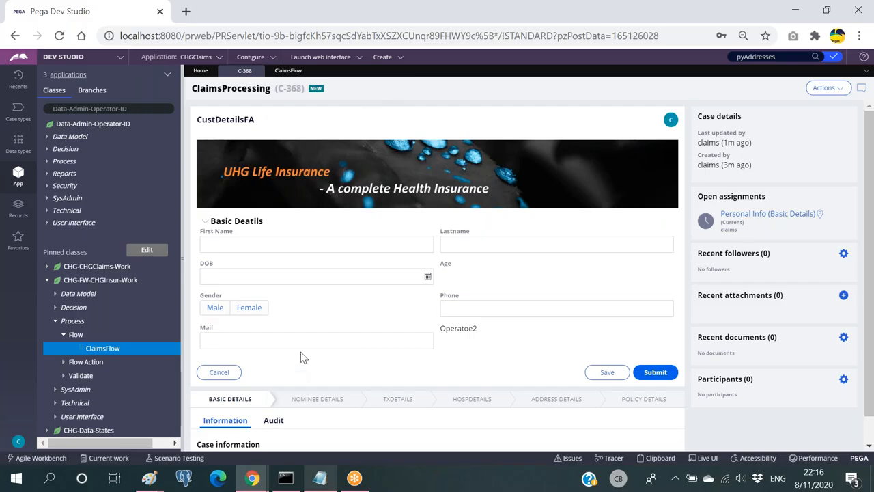
Step: Go back to the ClaimsFlow rule and review its process settings and flow diagram
{"action": "left_click", "coordinate": [288, 71]}
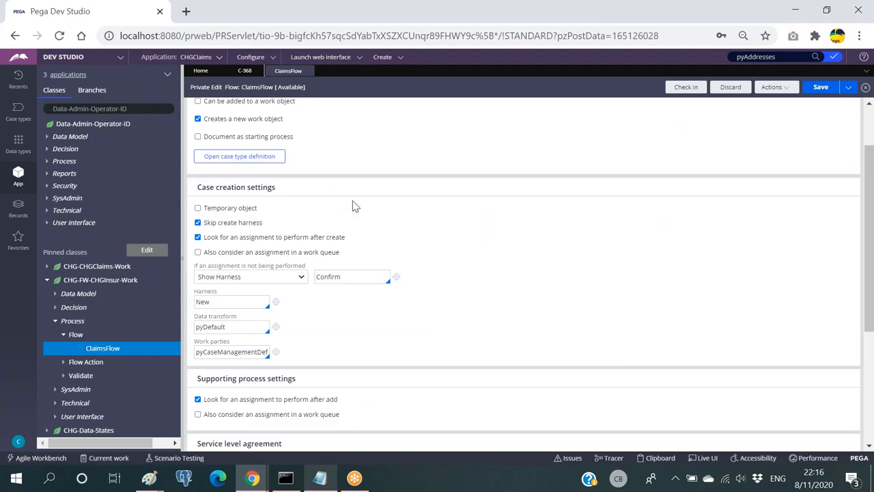
{"action": "scroll", "coordinate": [425, 224], "scroll_direction": "down", "scroll_amount": 2}
{"action": "scroll", "coordinate": [418, 225], "scroll_direction": "up", "scroll_amount": 3}
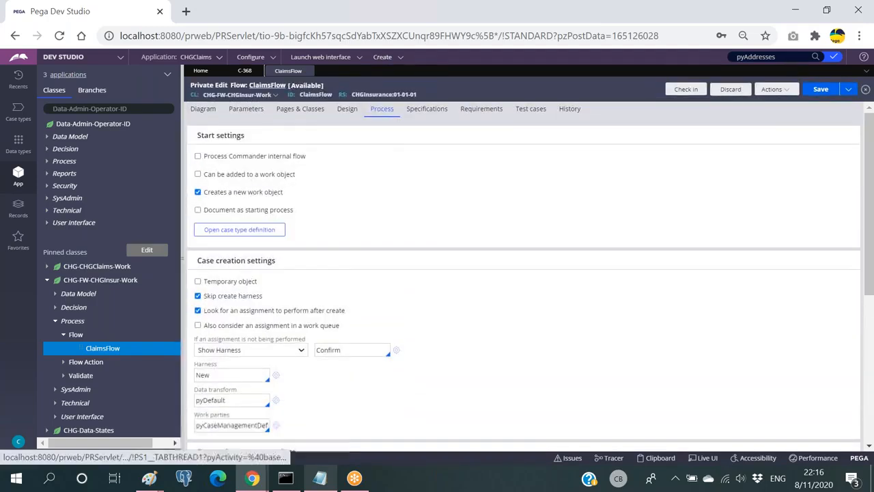
{"action": "left_click", "coordinate": [203, 108]}
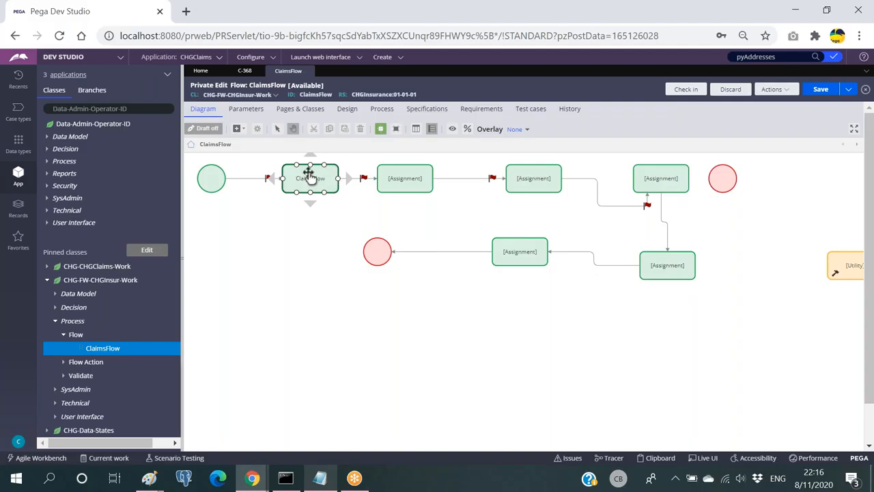
Step: Set the Work parties rule in ClaimsFlow's case creation settings to Default from the Work- class
{"action": "left_click", "coordinate": [377, 110]}
{"action": "scroll", "coordinate": [362, 193], "scroll_direction": "down", "scroll_amount": 5}
{"action": "left_click", "coordinate": [236, 214]}
{"action": "key", "text": "ctrl+a"}
{"action": "key", "text": "BackSpace"}
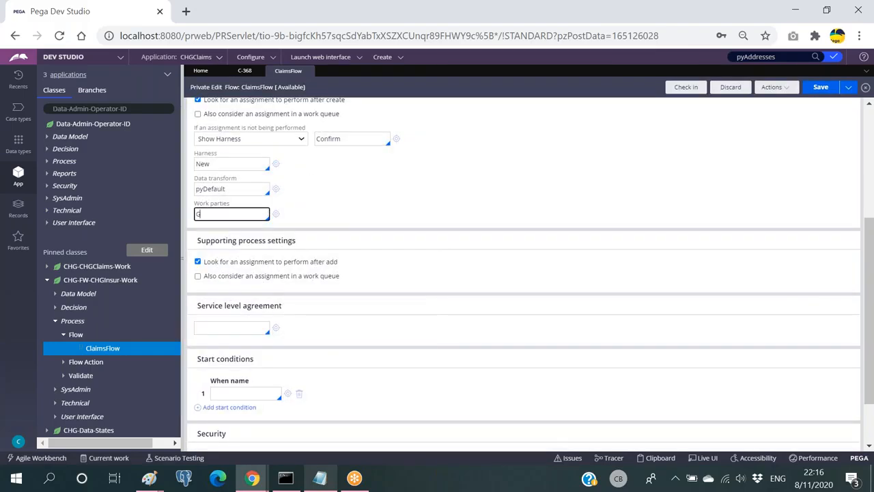
{"action": "key", "text": "Down"}
{"action": "key", "text": "Down"}
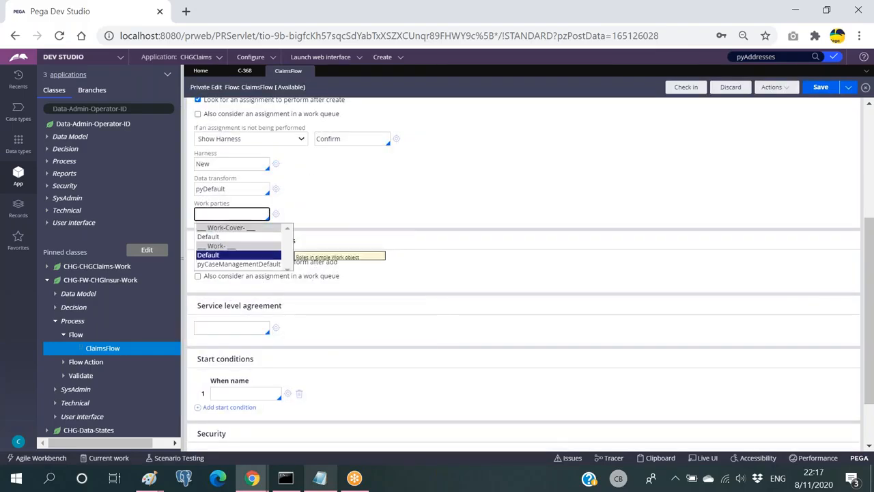
{"action": "key", "text": "Return"}
{"action": "key", "text": "shift+Tab"}
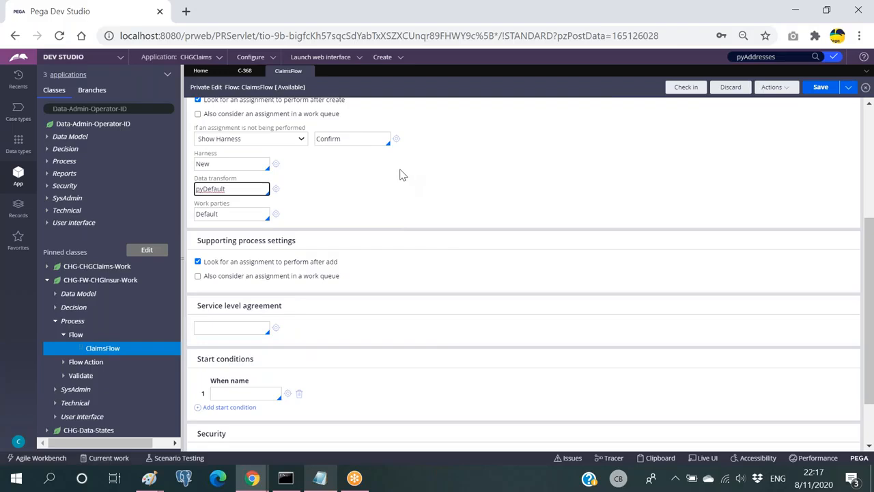
Step: Examine ClaimsFlow's "Creates a new work object" option together with its harness, data transform and work parties settings
{"action": "scroll", "coordinate": [399, 185], "scroll_direction": "up", "scroll_amount": 1}
{"action": "scroll", "coordinate": [389, 220], "scroll_direction": "up", "scroll_amount": 2}
{"action": "scroll", "coordinate": [389, 217], "scroll_direction": "down", "scroll_amount": 2}
{"action": "scroll", "coordinate": [418, 244], "scroll_direction": "up", "scroll_amount": 2}
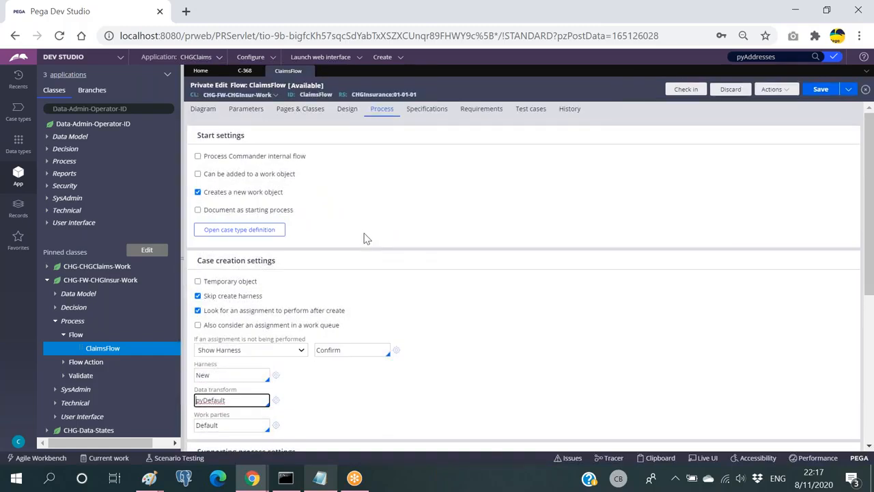
{"action": "left_click_drag", "start_coordinate": [283, 192], "coordinate": [203, 195]}
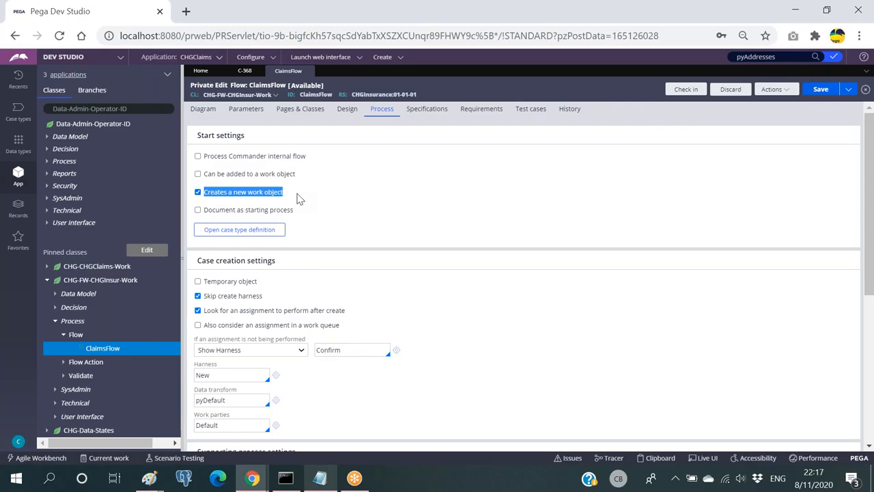
{"action": "left_click", "coordinate": [300, 198]}
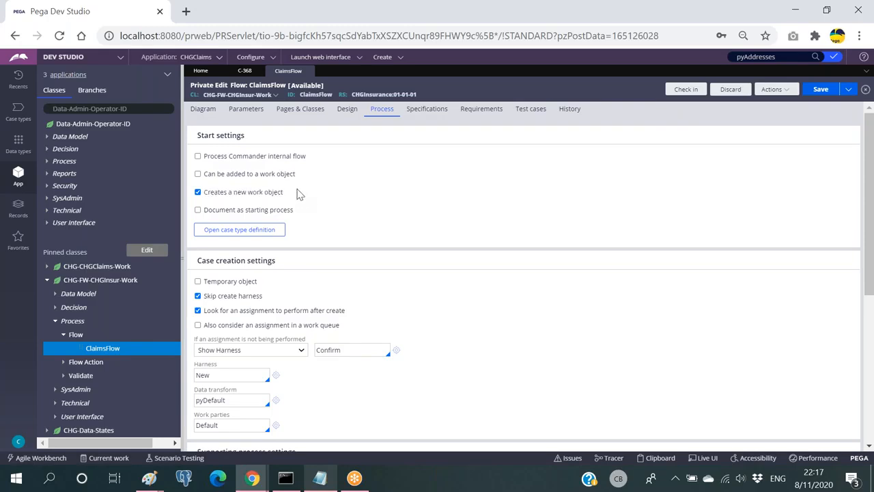
{"action": "scroll", "coordinate": [299, 195], "scroll_direction": "down", "scroll_amount": 2}
{"action": "left_click", "coordinate": [225, 284]}
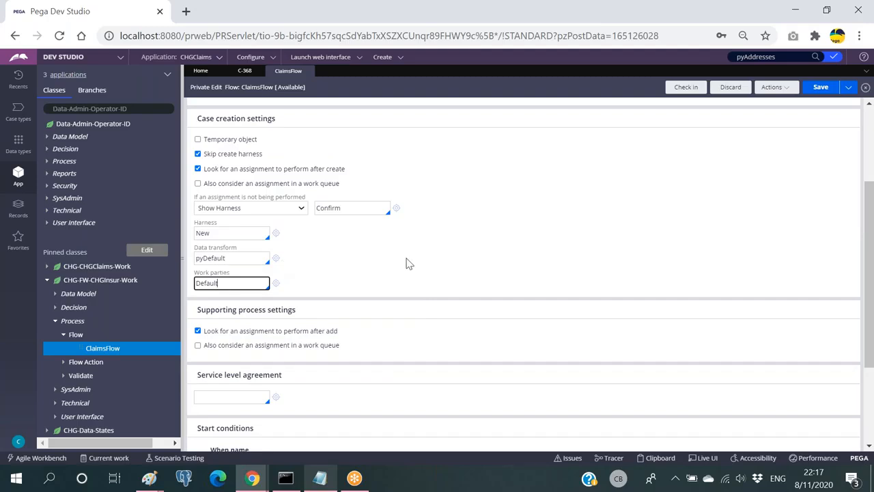
{"action": "scroll", "coordinate": [420, 246], "scroll_direction": "up", "scroll_amount": 2}
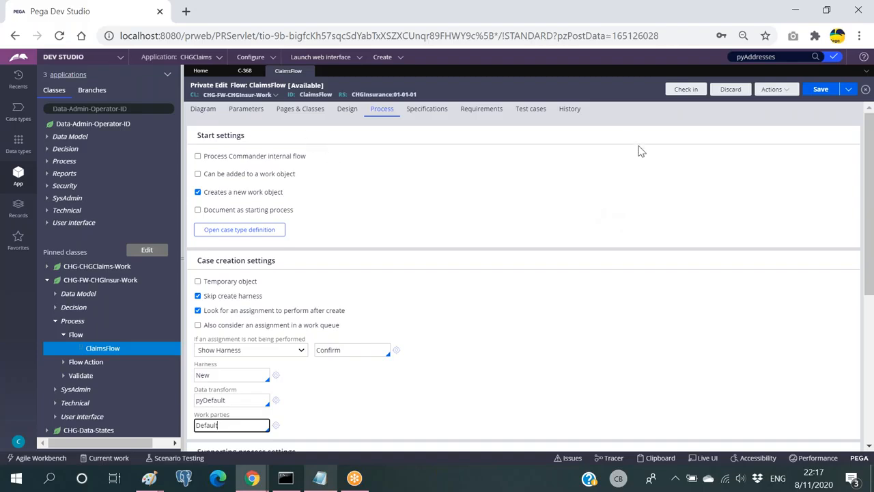
{"action": "scroll", "coordinate": [620, 155], "scroll_direction": "down", "scroll_amount": 2}
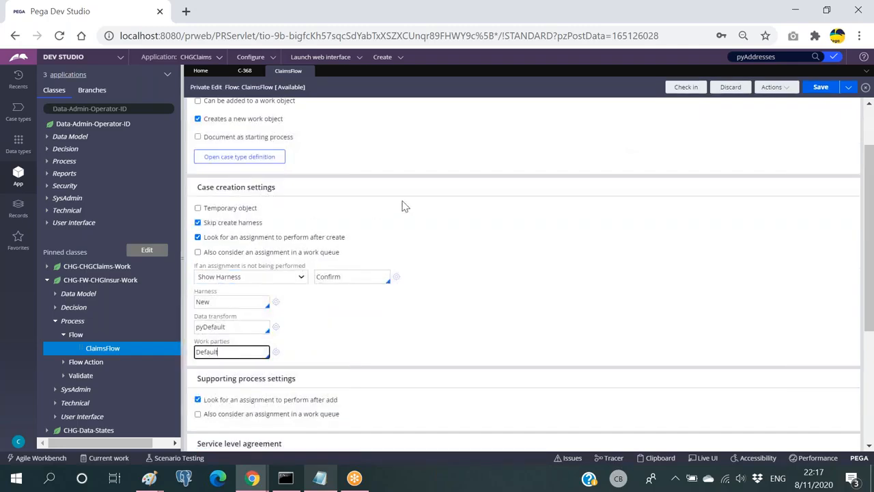
{"action": "scroll", "coordinate": [403, 206], "scroll_direction": "up", "scroll_amount": 2}
Step: Start another new ClaimsProcessing case from Dev Studio
{"action": "left_click", "coordinate": [245, 70]}
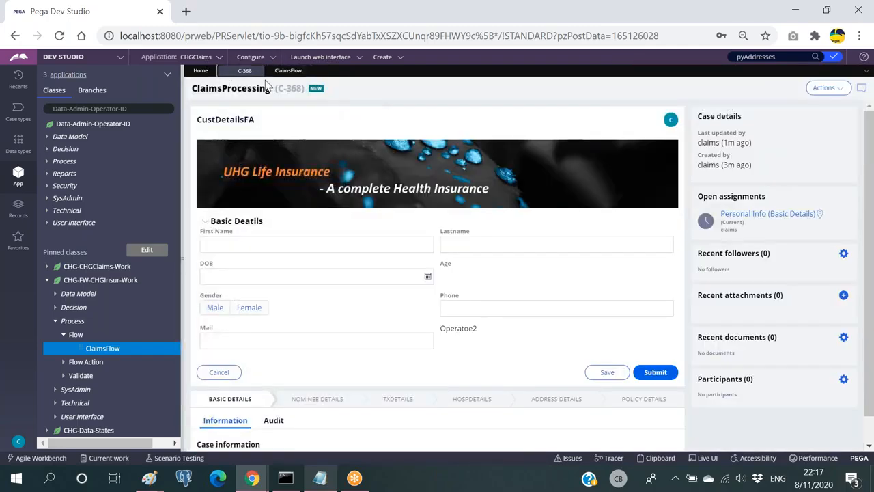
{"action": "left_click", "coordinate": [288, 71]}
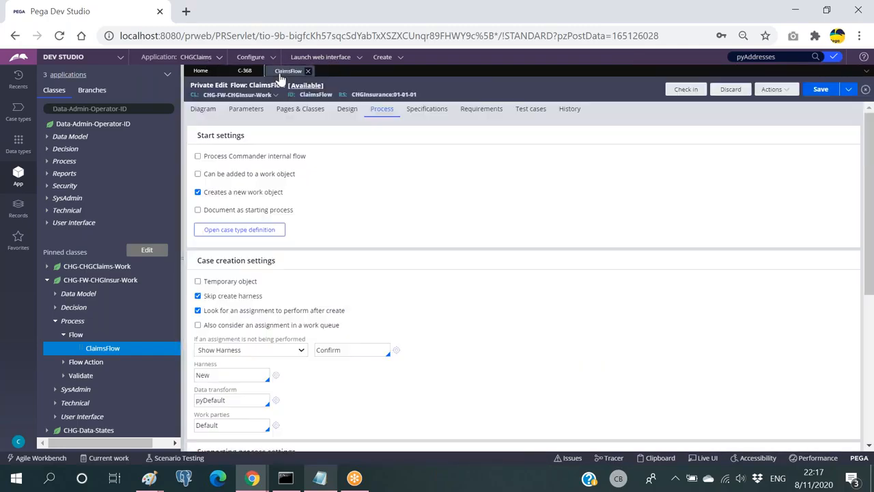
{"action": "left_click", "coordinate": [384, 58]}
{"action": "mouse_move", "coordinate": [386, 68]}
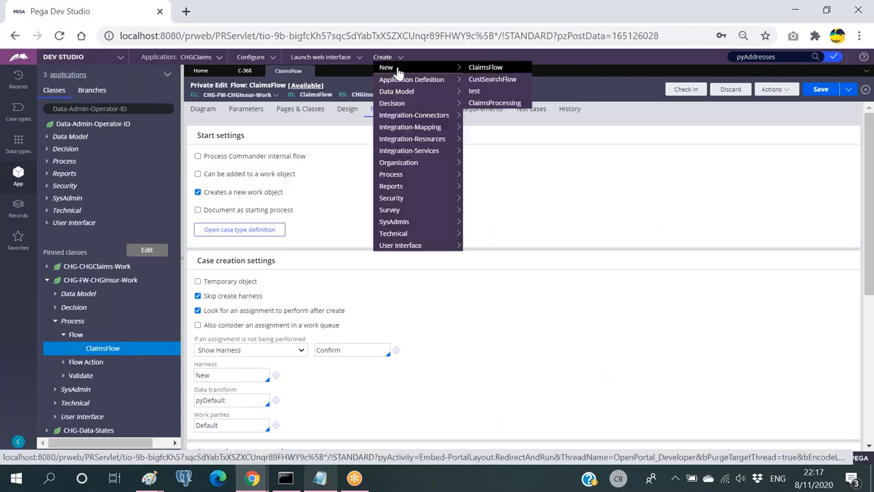
{"action": "left_click", "coordinate": [491, 104]}
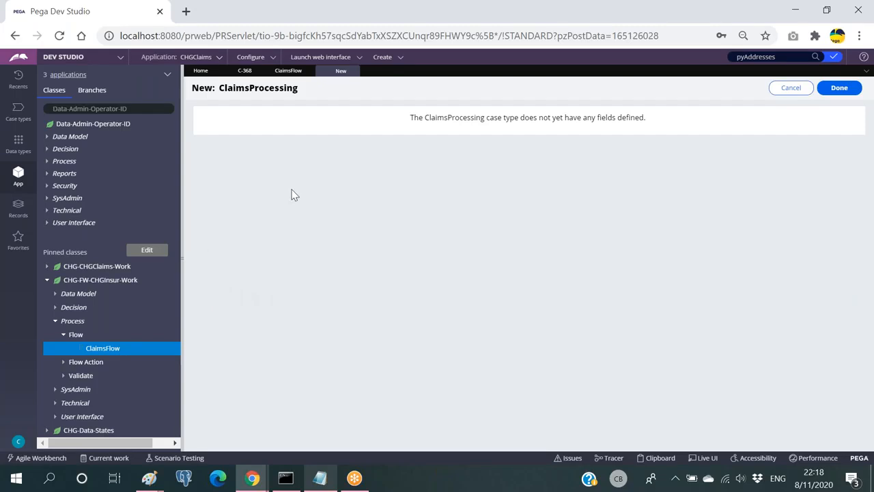
{"action": "left_click", "coordinate": [394, 60]}
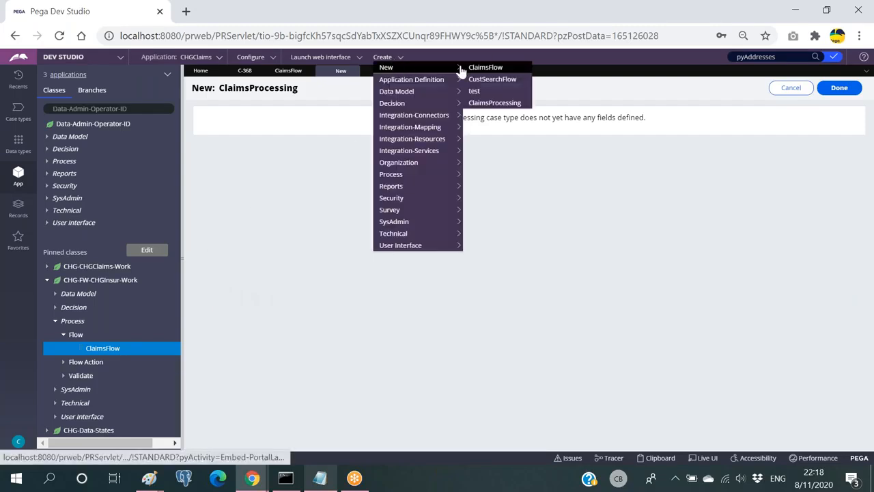
{"action": "left_click", "coordinate": [564, 71]}
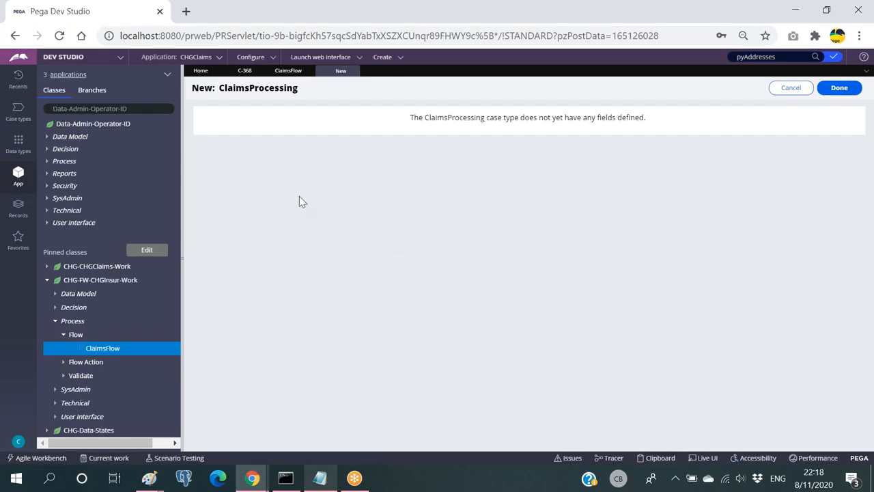
Step: Compare the existing case and the new ClaimsProcessing form with ClaimsFlow's start and case creation settings
{"action": "left_click", "coordinate": [244, 70]}
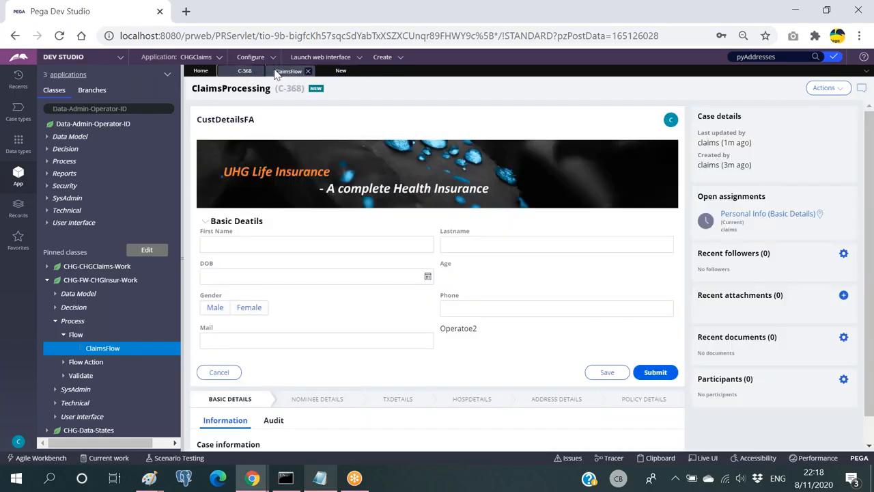
{"action": "left_click", "coordinate": [291, 71]}
{"action": "scroll", "coordinate": [244, 351], "scroll_direction": "down", "scroll_amount": 3}
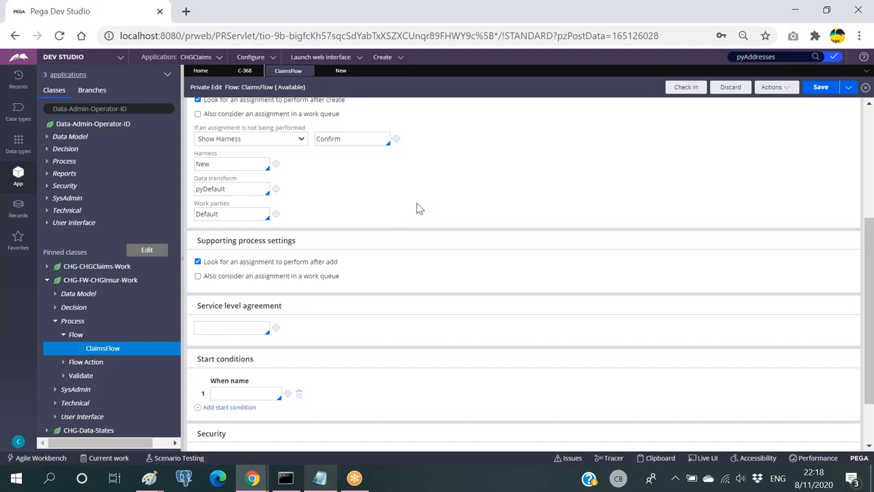
{"action": "scroll", "coordinate": [418, 208], "scroll_direction": "up", "scroll_amount": 1}
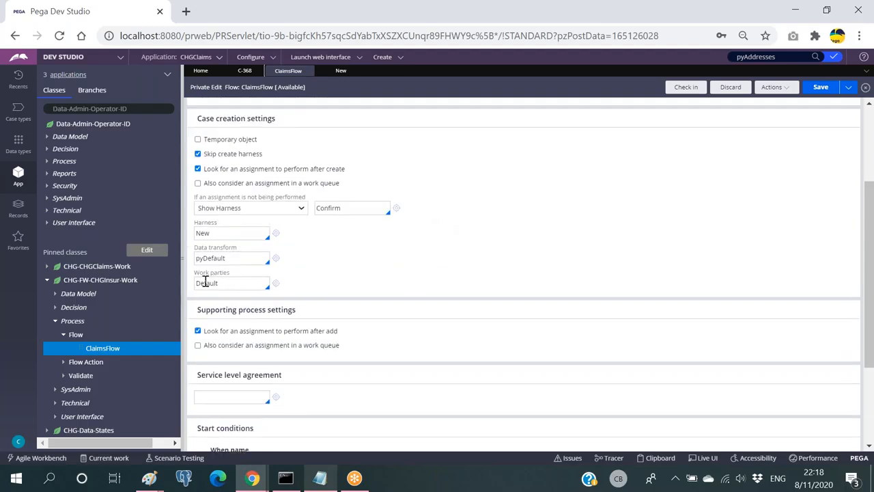
{"action": "scroll", "coordinate": [331, 232], "scroll_direction": "up", "scroll_amount": 2}
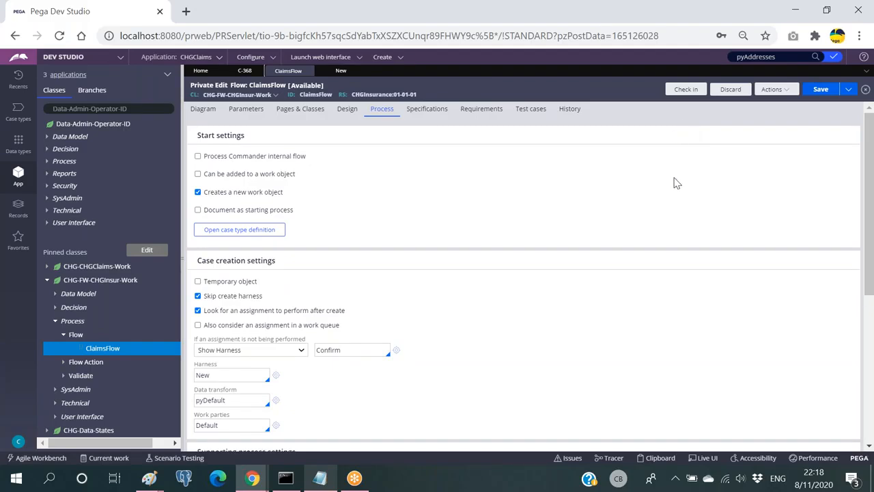
{"action": "left_click", "coordinate": [342, 70]}
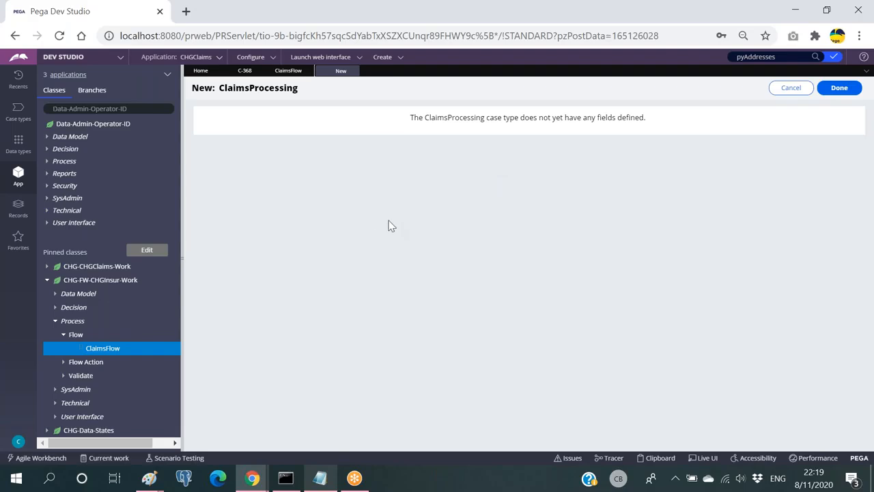
{"action": "left_click", "coordinate": [288, 71]}
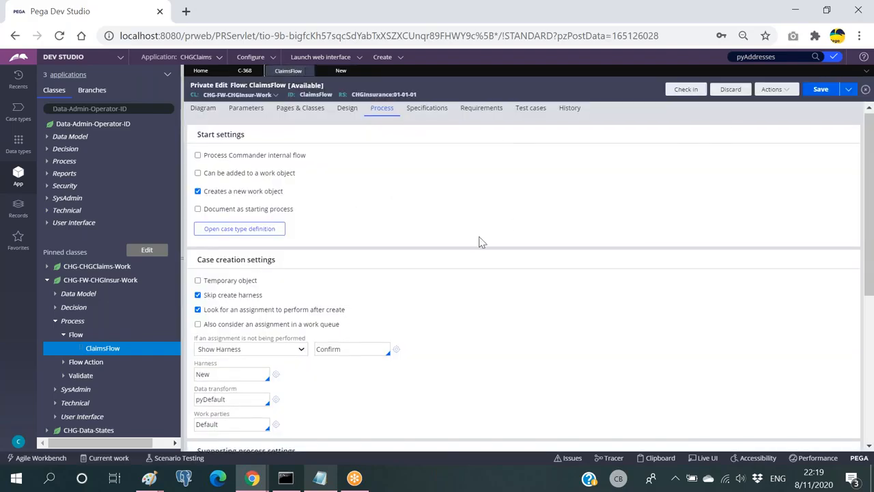
{"action": "scroll", "coordinate": [478, 239], "scroll_direction": "down", "scroll_amount": 3}
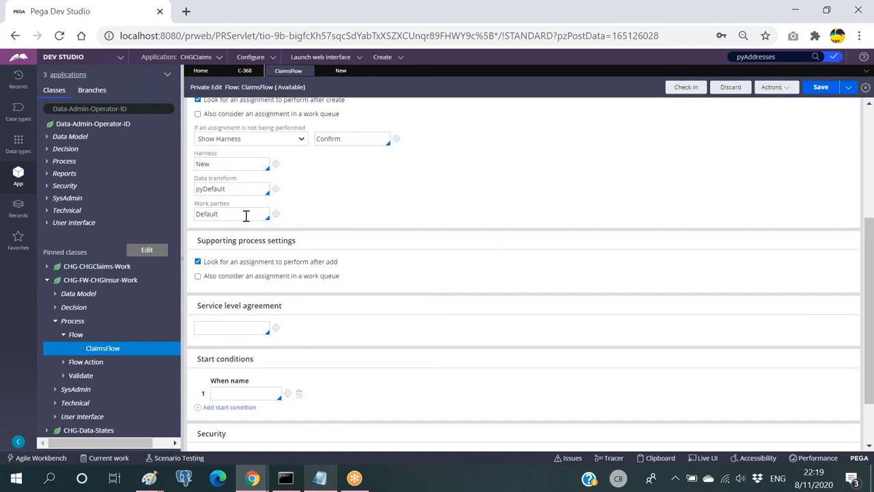
{"action": "scroll", "coordinate": [306, 224], "scroll_direction": "up", "scroll_amount": 3}
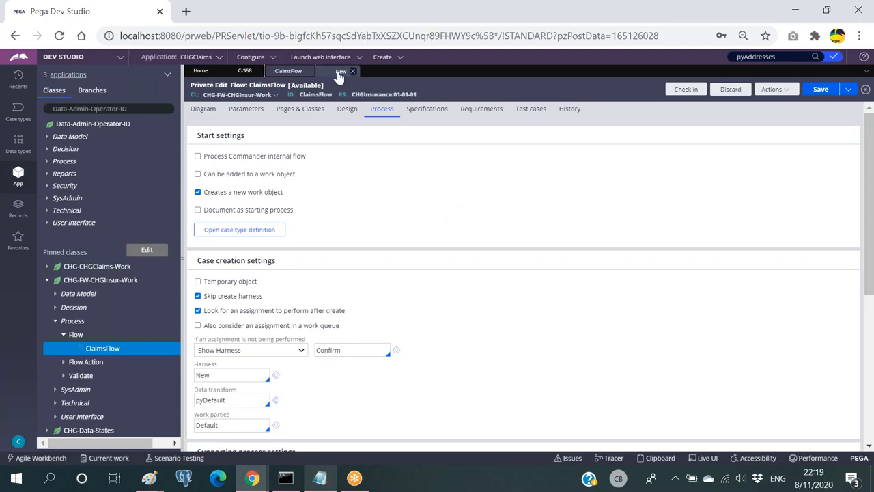
Step: Inspect the new ClaimsProcessing form with Live UI to identify the harness that renders it
{"action": "left_click", "coordinate": [339, 71]}
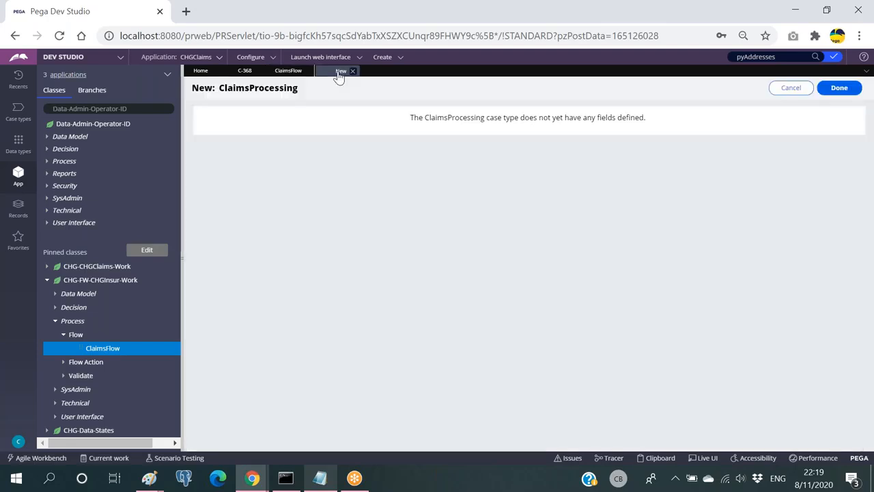
{"action": "left_click", "coordinate": [702, 458]}
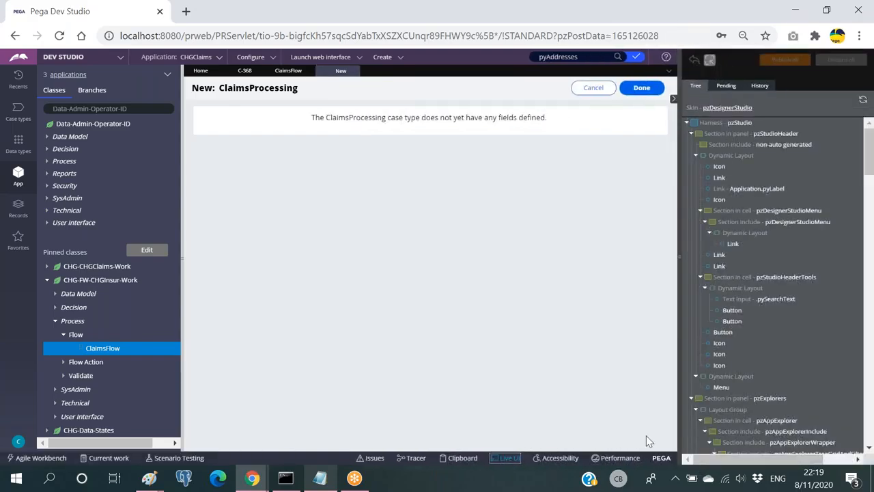
{"action": "left_click", "coordinate": [482, 120]}
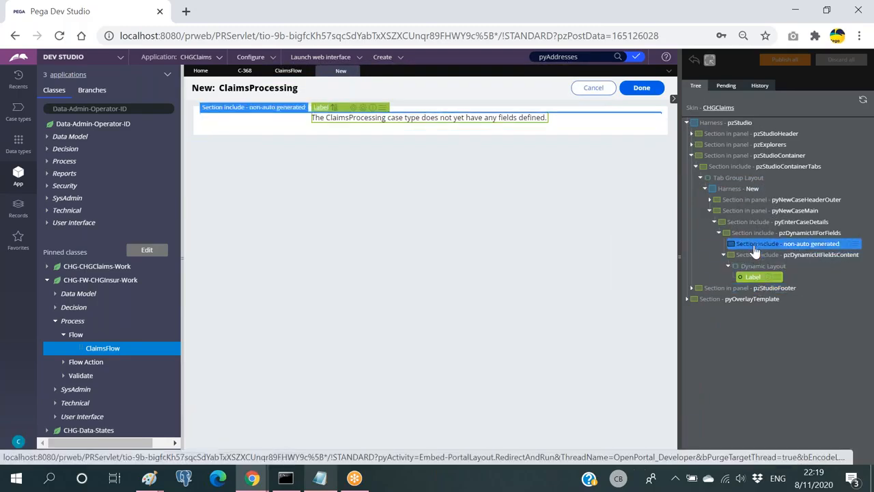
{"action": "left_click", "coordinate": [739, 192]}
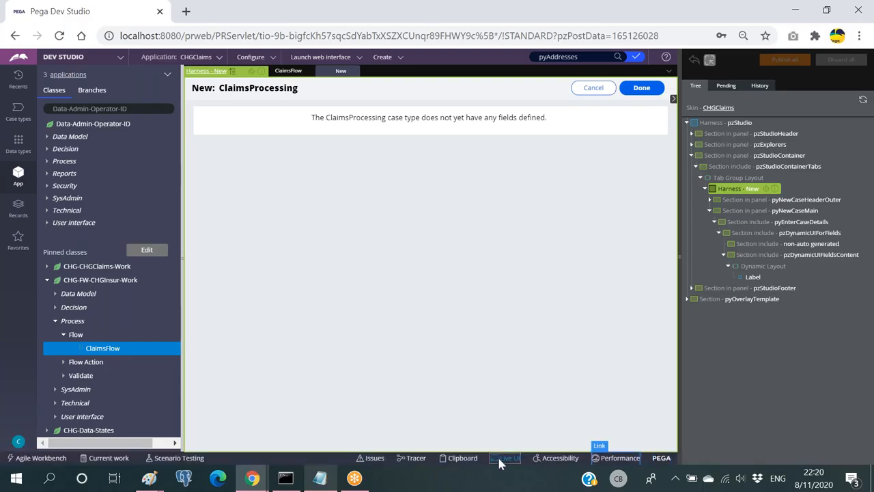
{"action": "left_click", "coordinate": [504, 459]}
Step: Finish creating the ClaimsProcessing case and compare its first form with the start of the ClaimsFlow diagram
{"action": "left_click", "coordinate": [840, 89]}
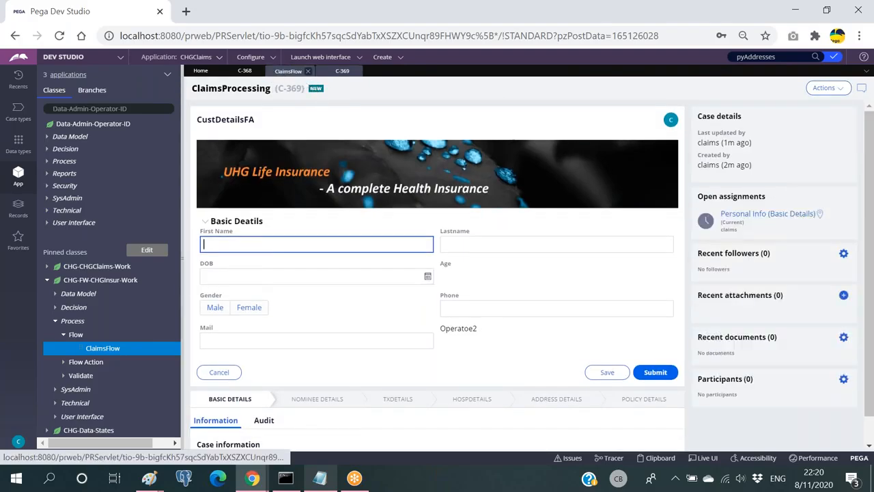
{"action": "left_click", "coordinate": [289, 70]}
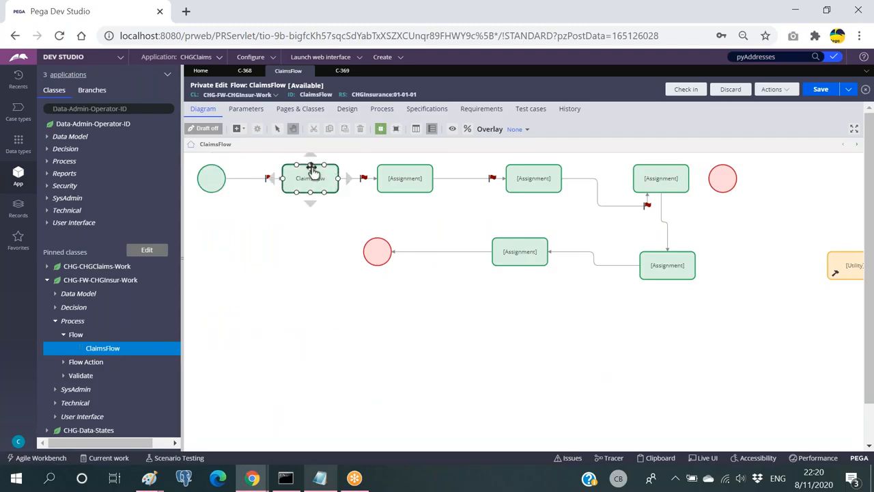
{"action": "left_click", "coordinate": [343, 70]}
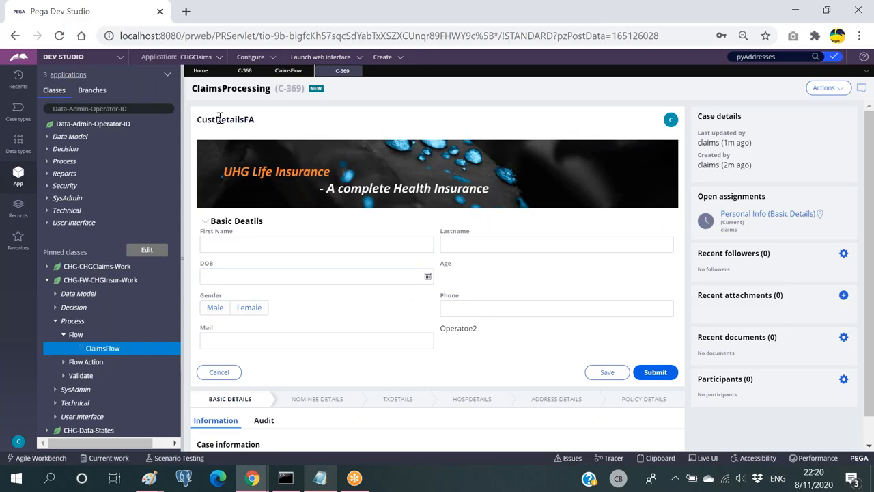
{"action": "left_click", "coordinate": [173, 140]}
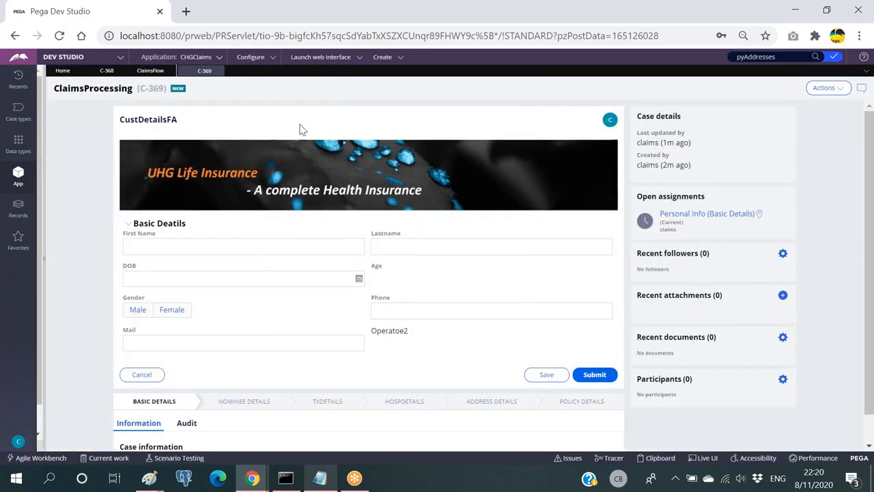
Step: Launch the Case Worker portal and create a new ClaimsProcessing case there
{"action": "mouse_move", "coordinate": [327, 59]}
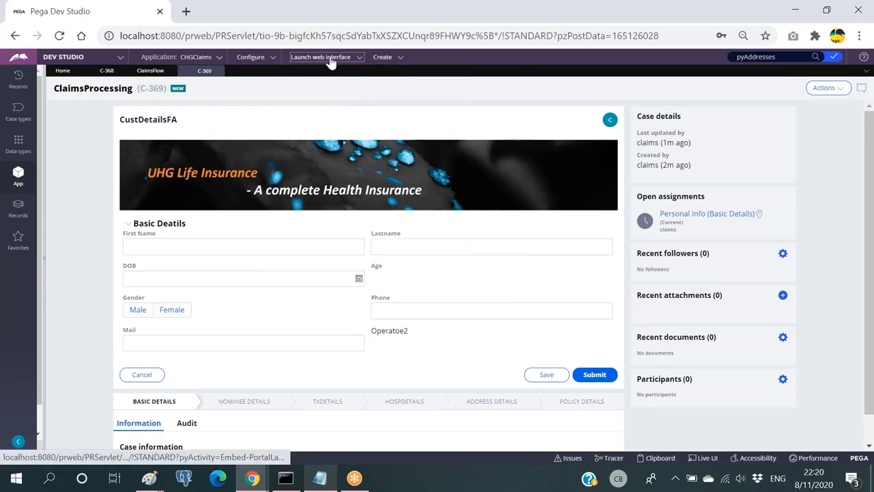
{"action": "left_click", "coordinate": [312, 80]}
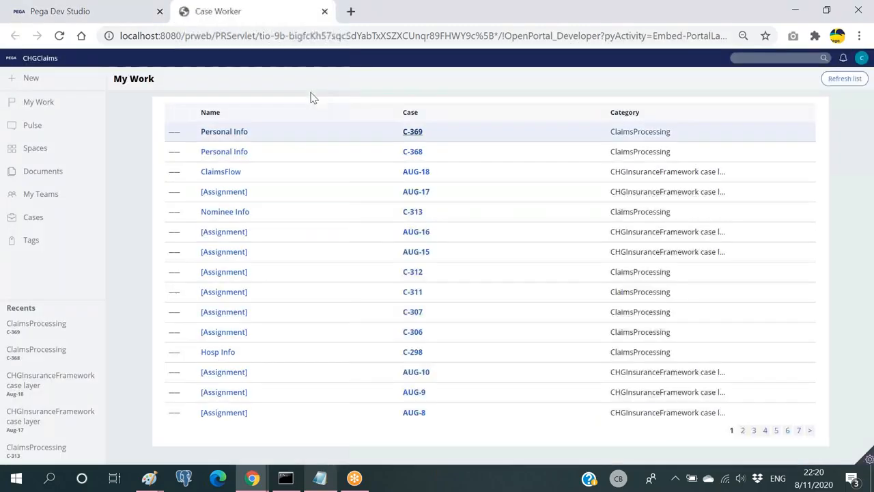
{"action": "left_click", "coordinate": [26, 79]}
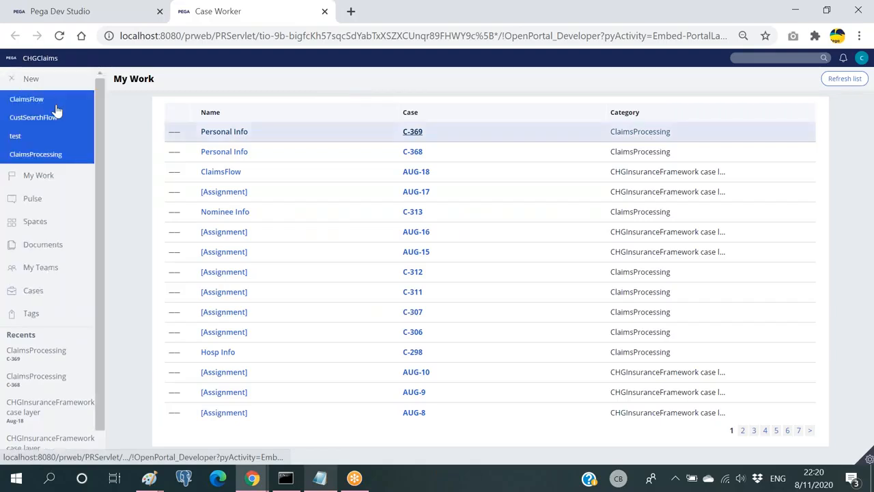
{"action": "left_click", "coordinate": [35, 154]}
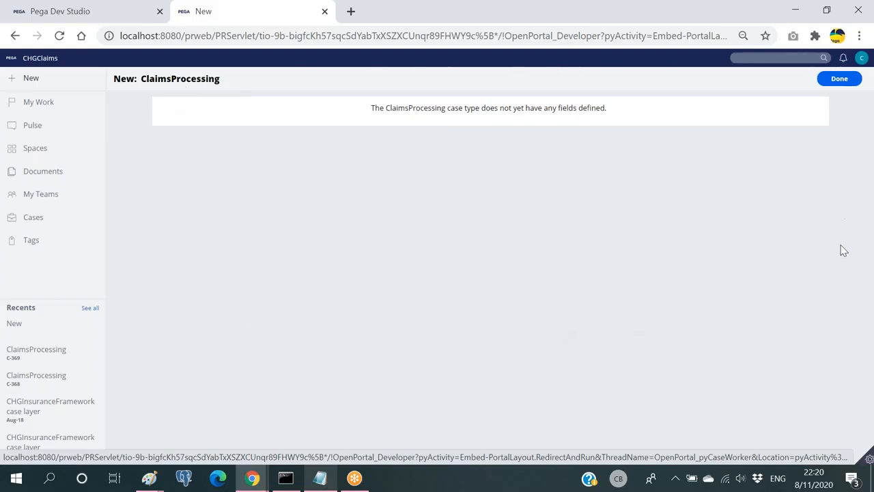
{"action": "left_click", "coordinate": [840, 79]}
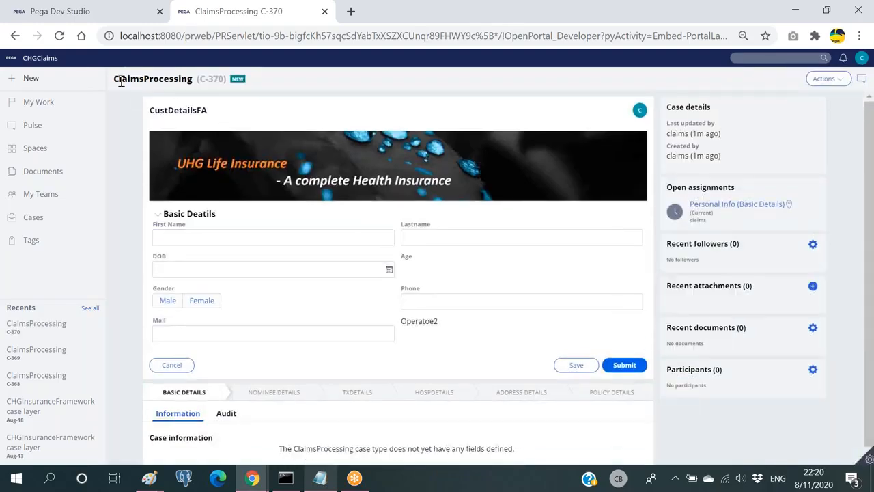
{"action": "left_click_drag", "start_coordinate": [117, 76], "coordinate": [218, 82]}
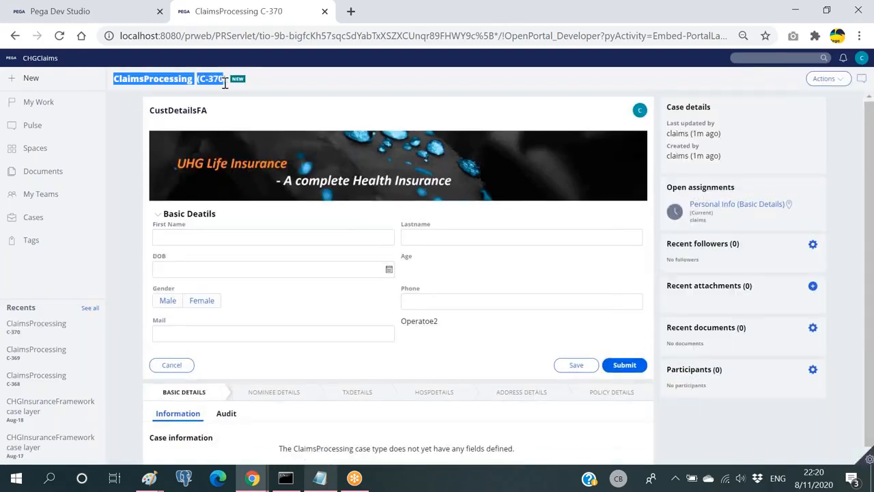
{"action": "left_click", "coordinate": [322, 83]}
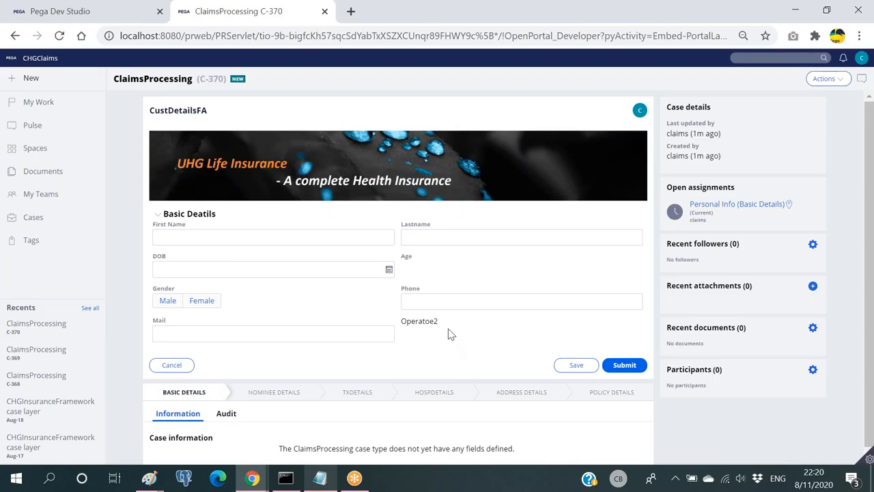
Step: Submit the case's basic details, nominee, treatment and hospital selection forms without filling in any fields
{"action": "left_click", "coordinate": [624, 366]}
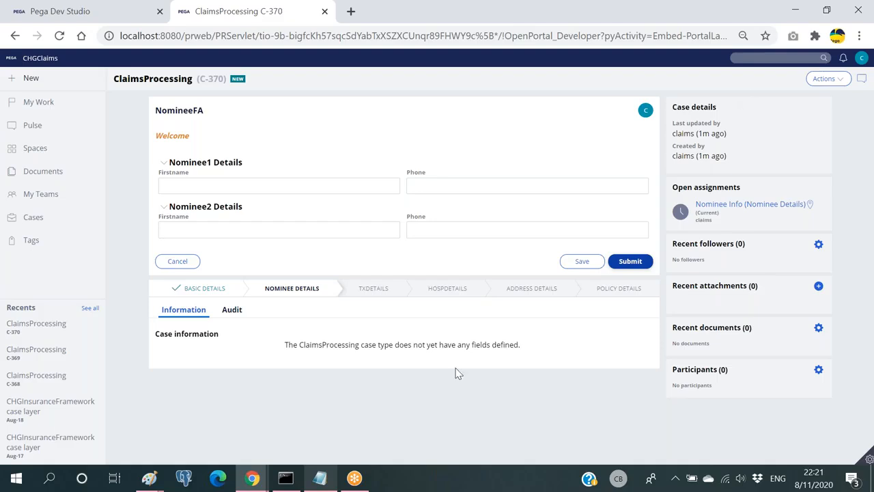
{"action": "left_click", "coordinate": [630, 262]}
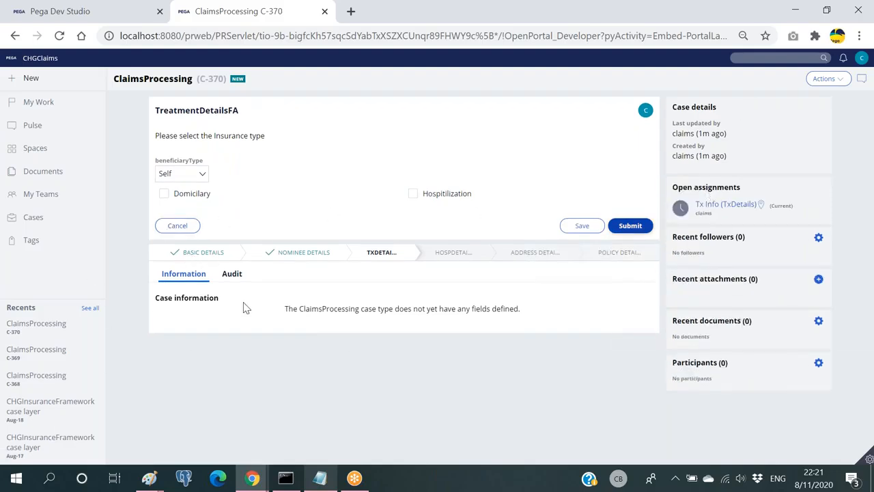
{"action": "left_click", "coordinate": [631, 226]}
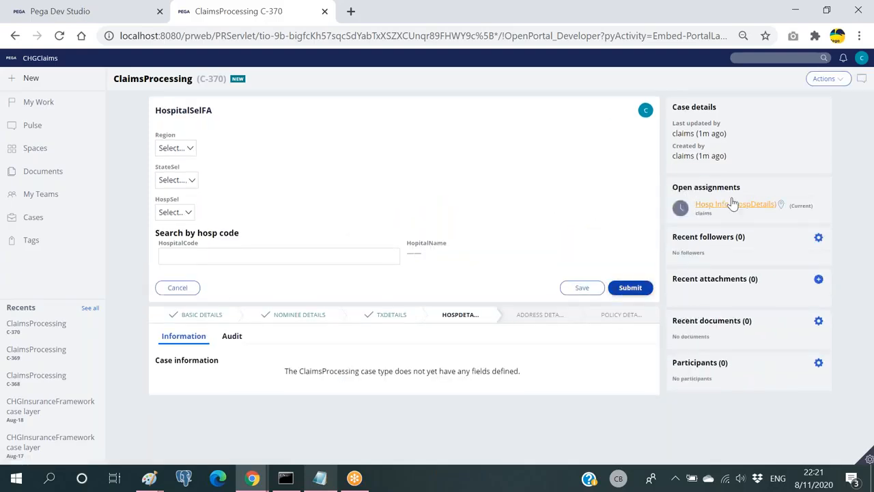
{"action": "left_click", "coordinate": [627, 291]}
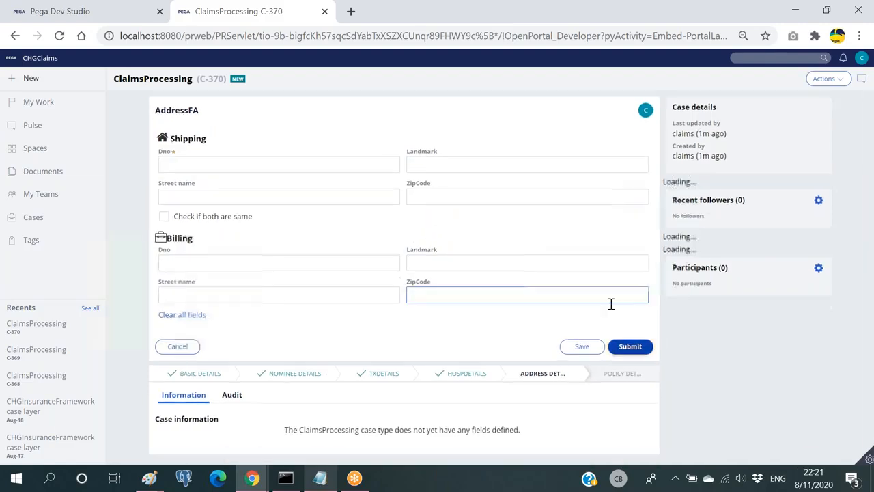
Step: Set the shipping Dno to "faes" and submit the remaining forms from address through plan type
{"action": "left_click", "coordinate": [630, 347]}
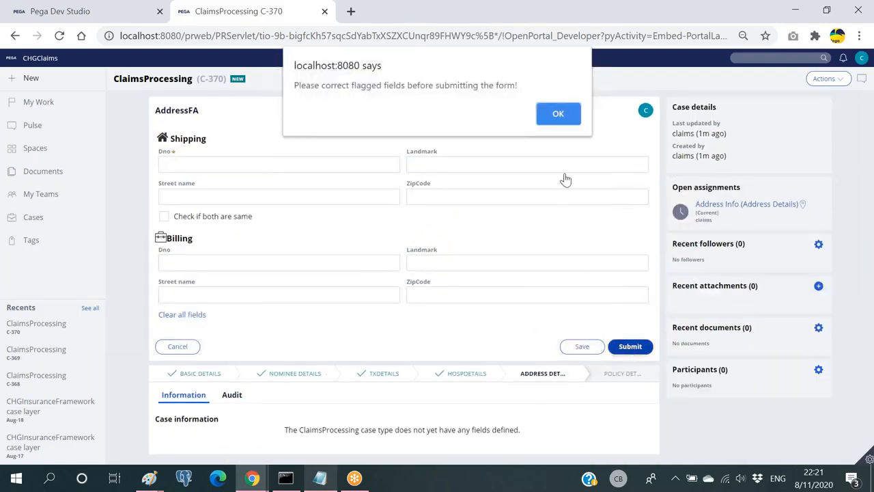
{"action": "left_click", "coordinate": [557, 113]}
{"action": "left_click", "coordinate": [318, 168]}
{"action": "type", "text": "faes"}
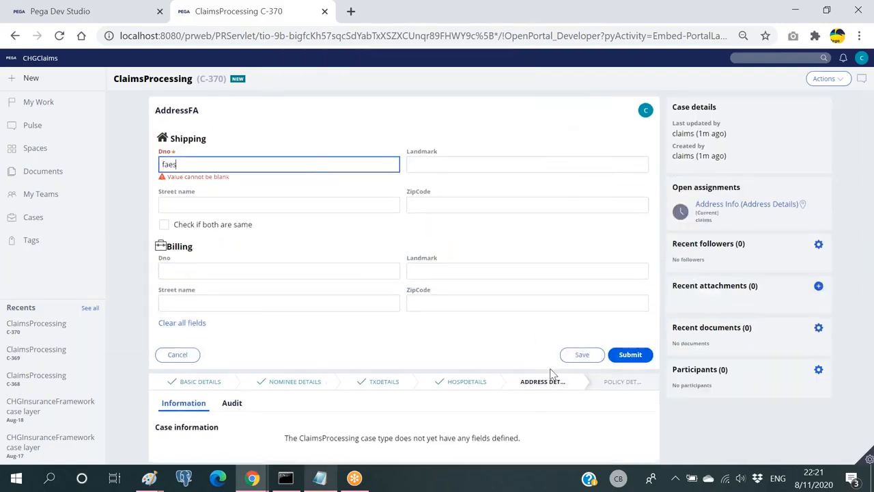
{"action": "left_click", "coordinate": [630, 358]}
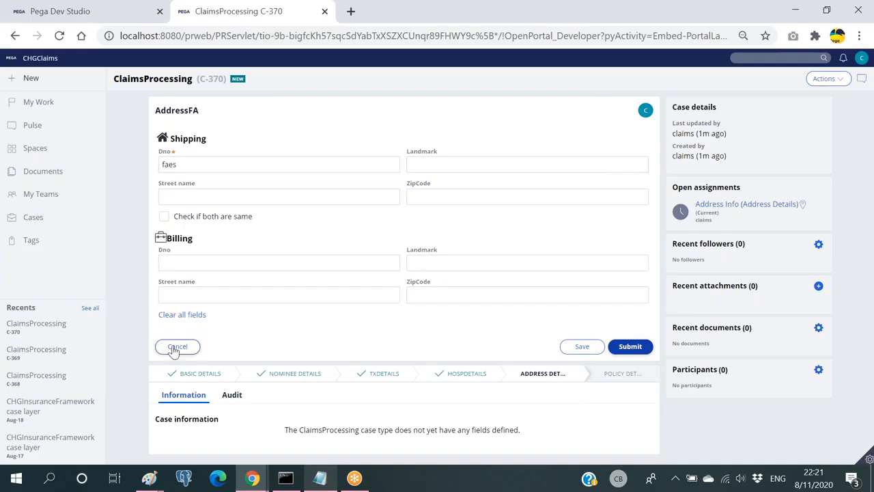
{"action": "left_click", "coordinate": [614, 350]}
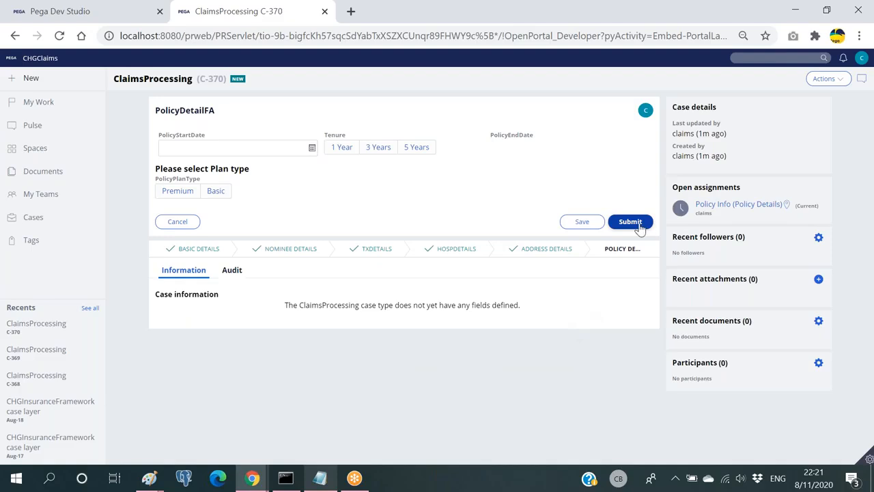
{"action": "left_click", "coordinate": [631, 221]}
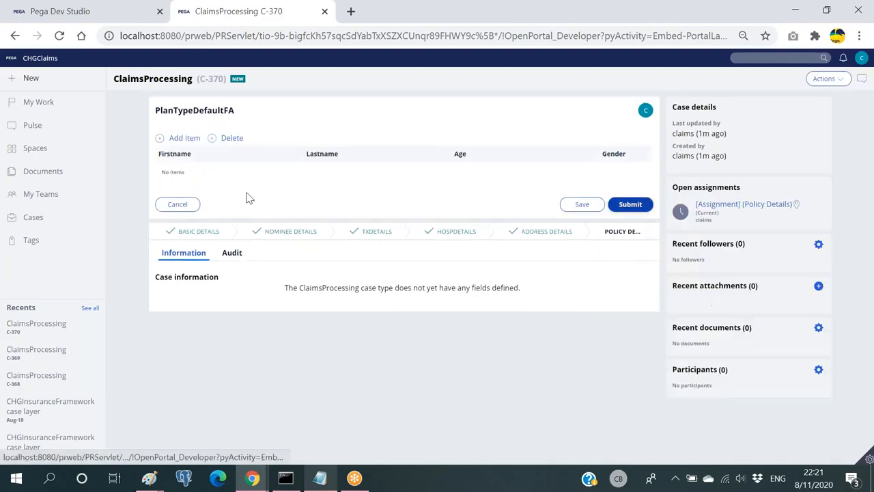
{"action": "left_click", "coordinate": [629, 204]}
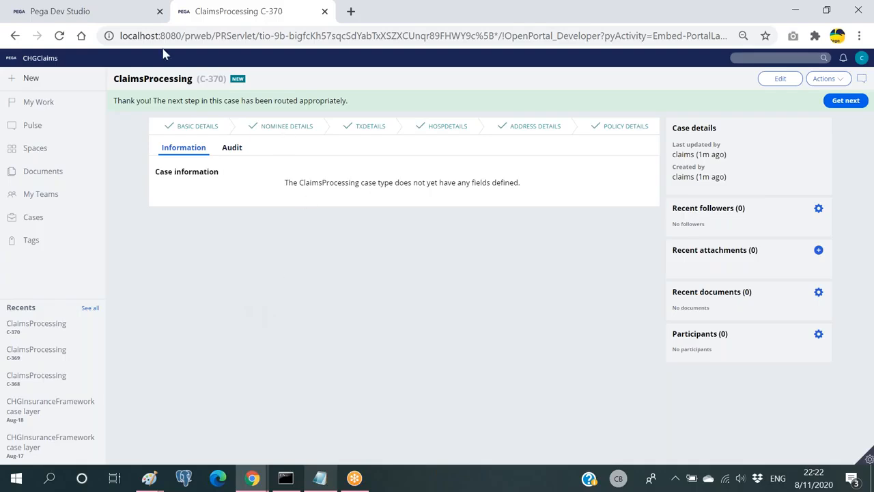
Step: Create another ClaimsProcessing case in the portal and submit its empty basic details form
{"action": "left_click", "coordinate": [29, 79]}
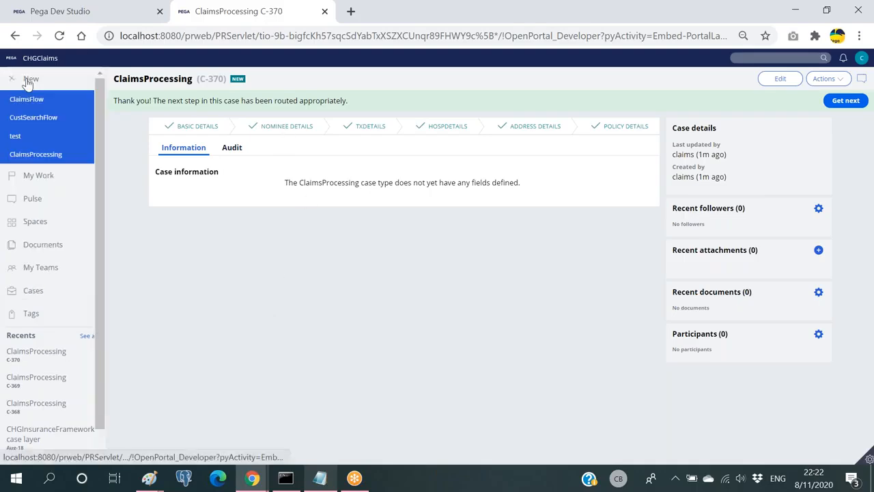
{"action": "left_click", "coordinate": [19, 155]}
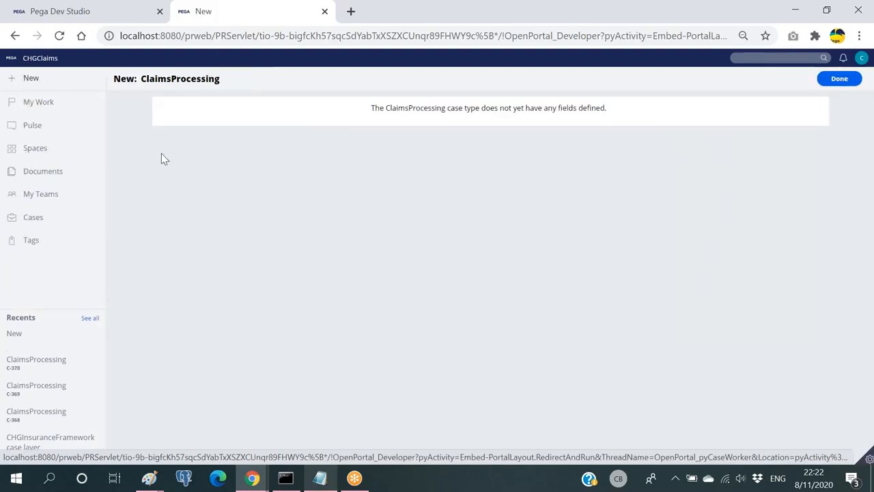
{"action": "left_click", "coordinate": [840, 79]}
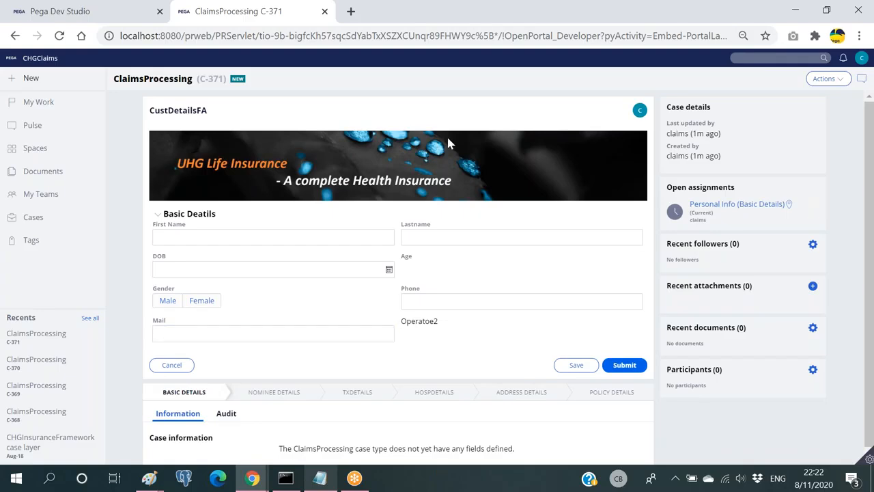
{"action": "left_click", "coordinate": [627, 365]}
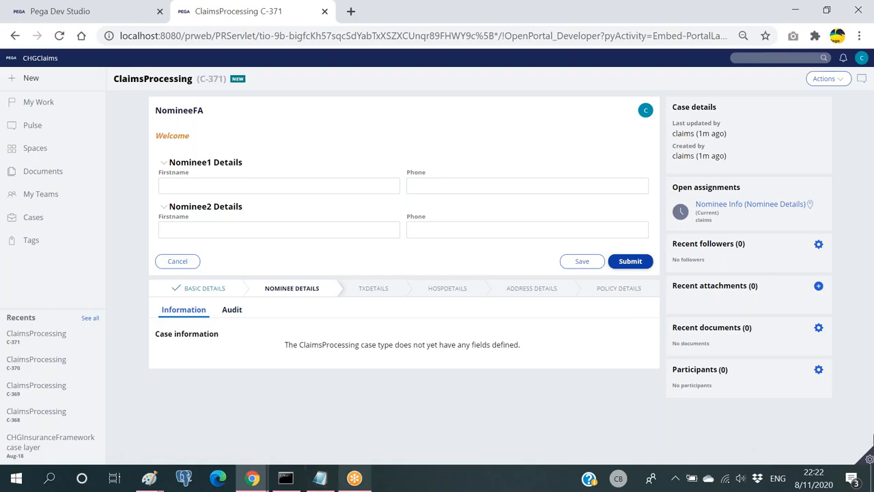
Step: Inspect the Nominee1 Firstname field with Live UI to identify the harness behind the assignment form
{"action": "left_click", "coordinate": [864, 457]}
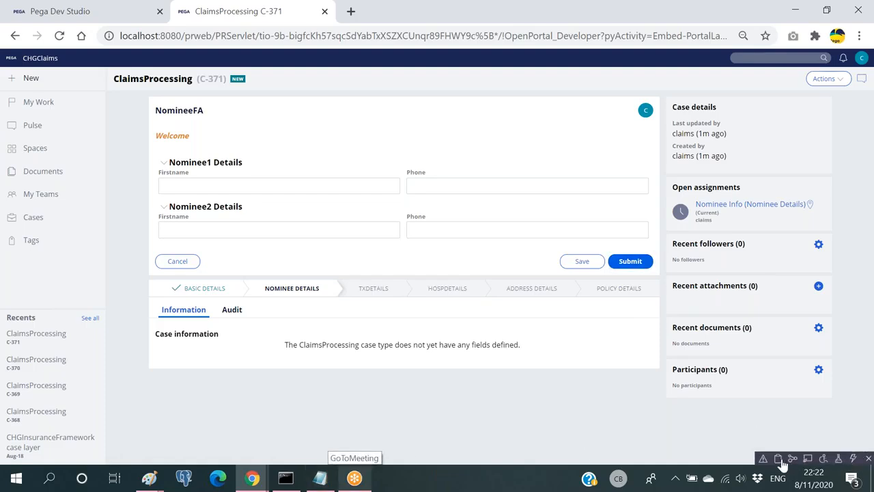
{"action": "left_click", "coordinate": [807, 458]}
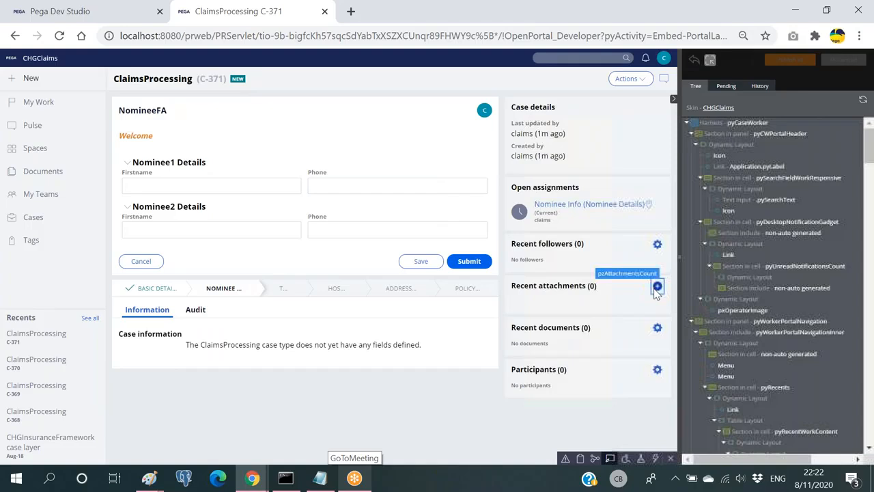
{"action": "left_click", "coordinate": [269, 175]}
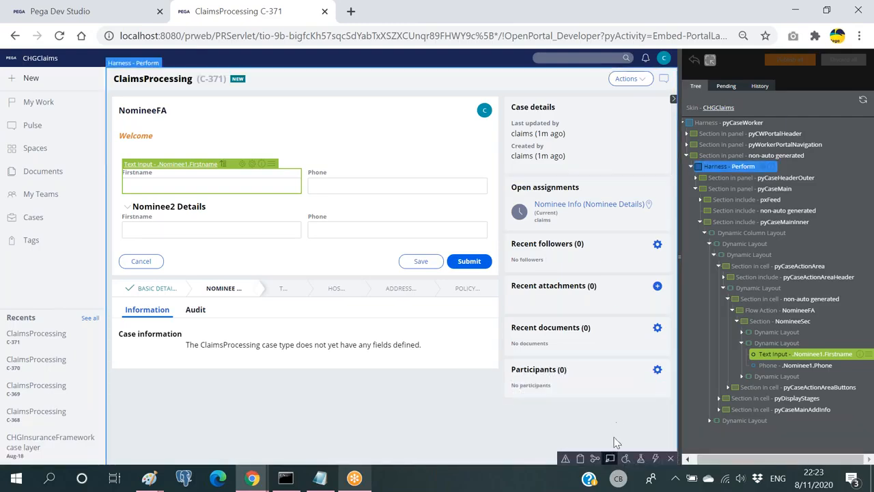
{"action": "left_click", "coordinate": [610, 458]}
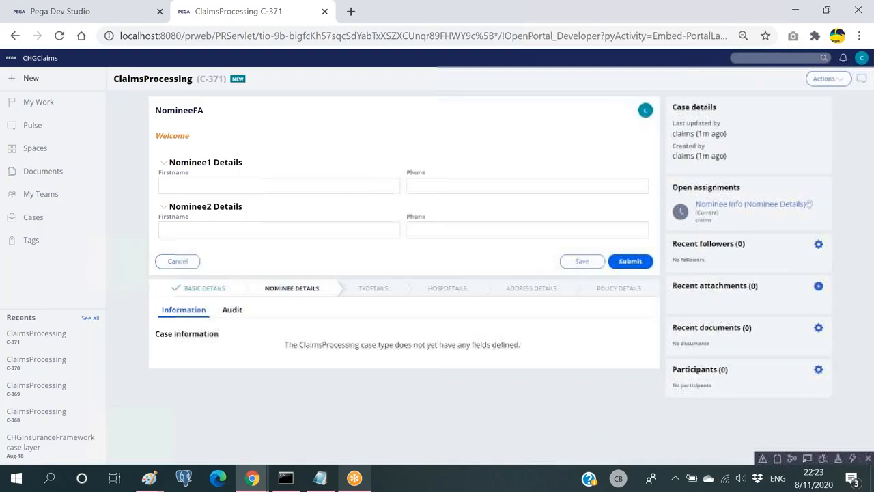
Step: Open the ClaimsProcessing case C-369 from the My Work list
{"action": "left_click", "coordinate": [34, 103]}
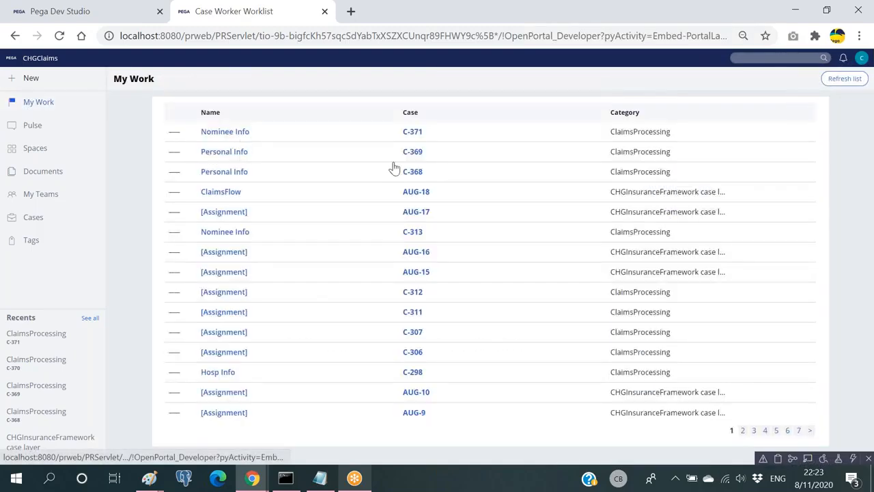
{"action": "left_click", "coordinate": [412, 152]}
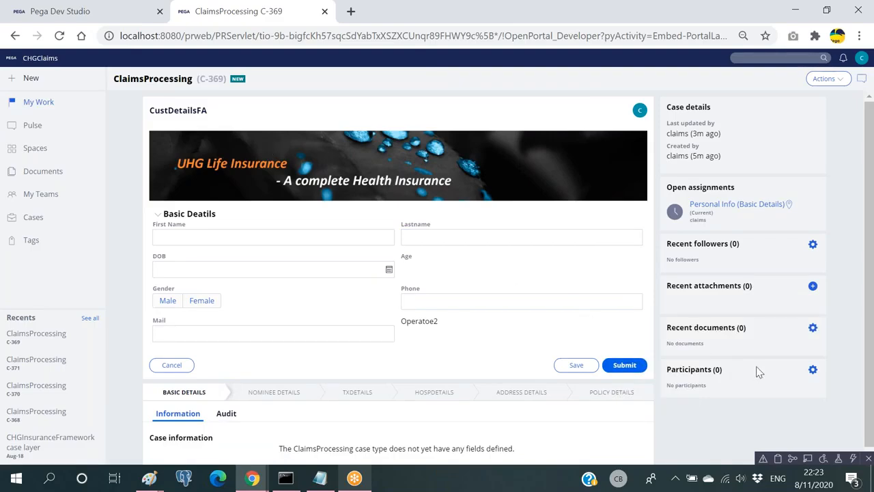
Step: Open case C-371 from the My Work list and submit its empty nominee and transaction details forms
{"action": "left_click", "coordinate": [38, 101]}
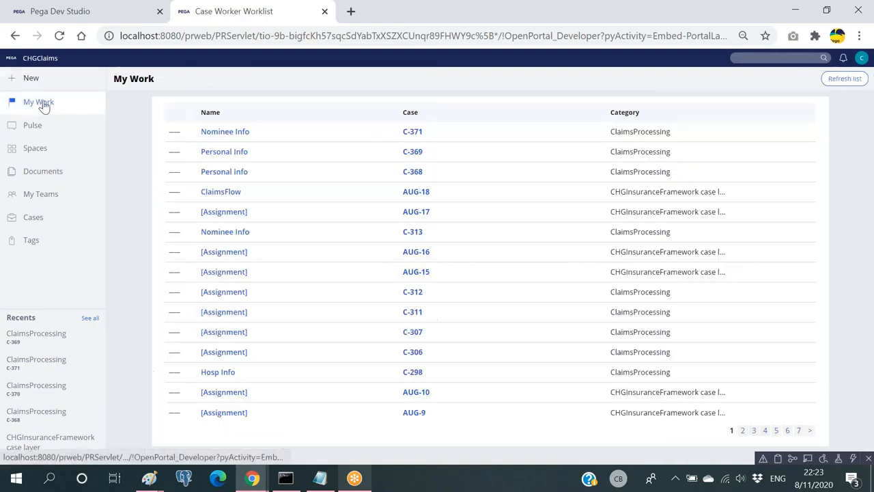
{"action": "left_click", "coordinate": [415, 132]}
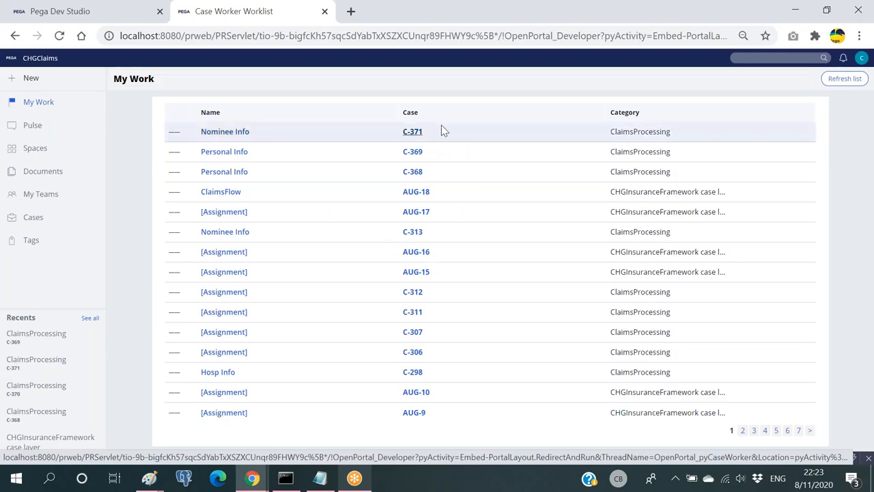
{"action": "left_click", "coordinate": [629, 260]}
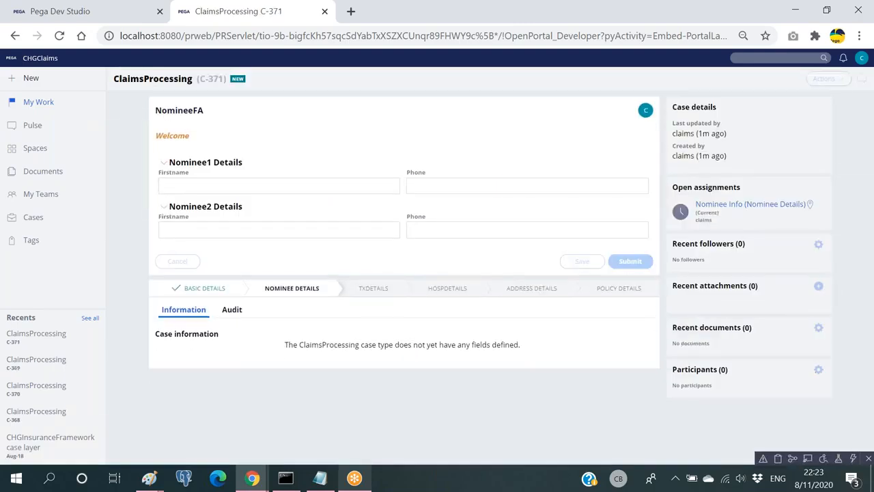
{"action": "left_click", "coordinate": [632, 228]}
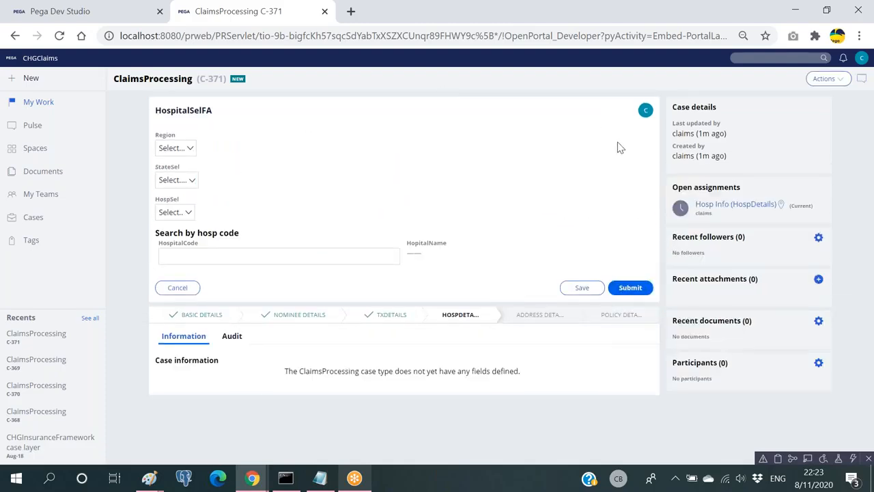
Step: Open case C-371 in Review mode and inspect the Assignments area with Live UI to identify its harness
{"action": "left_click", "coordinate": [828, 83]}
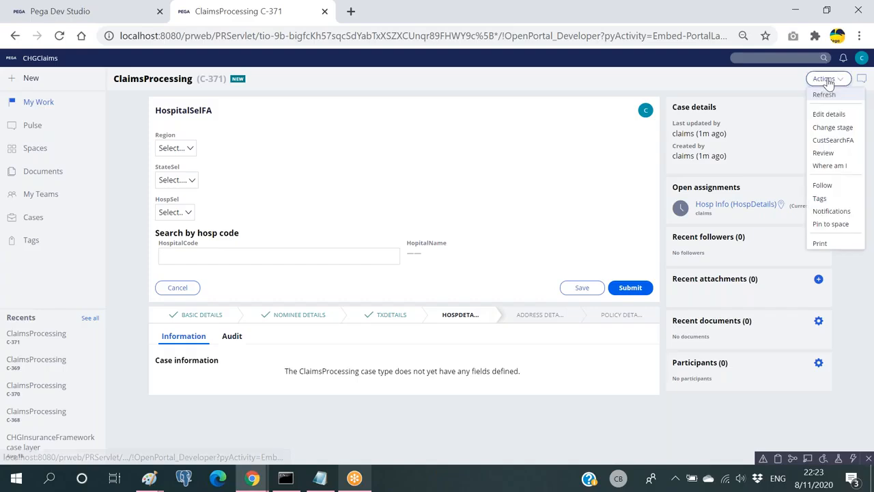
{"action": "left_click", "coordinate": [823, 156]}
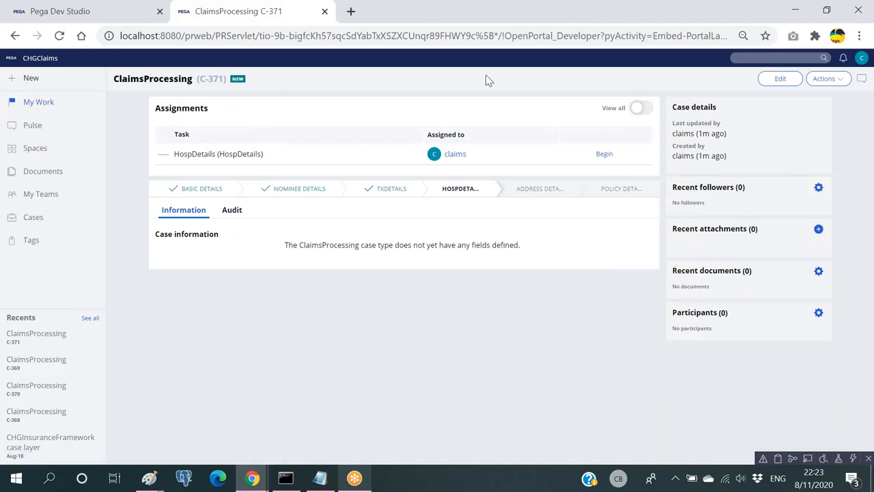
{"action": "left_click", "coordinate": [810, 460]}
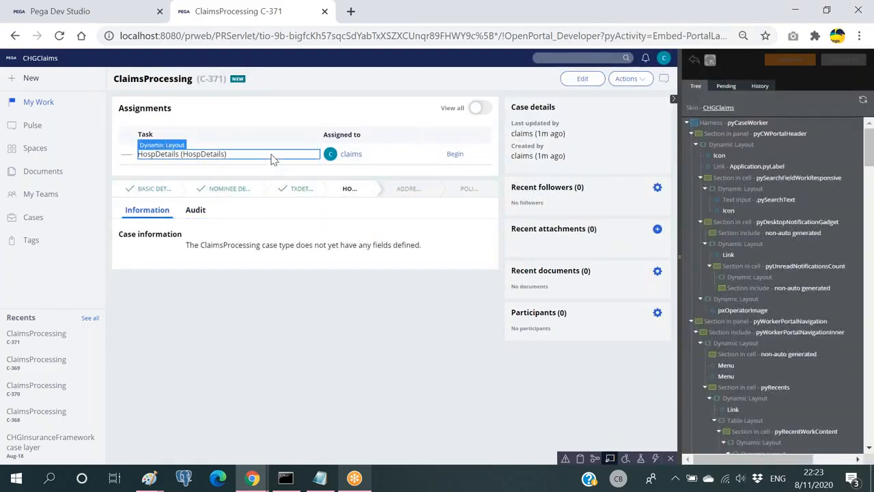
{"action": "left_click", "coordinate": [277, 126]}
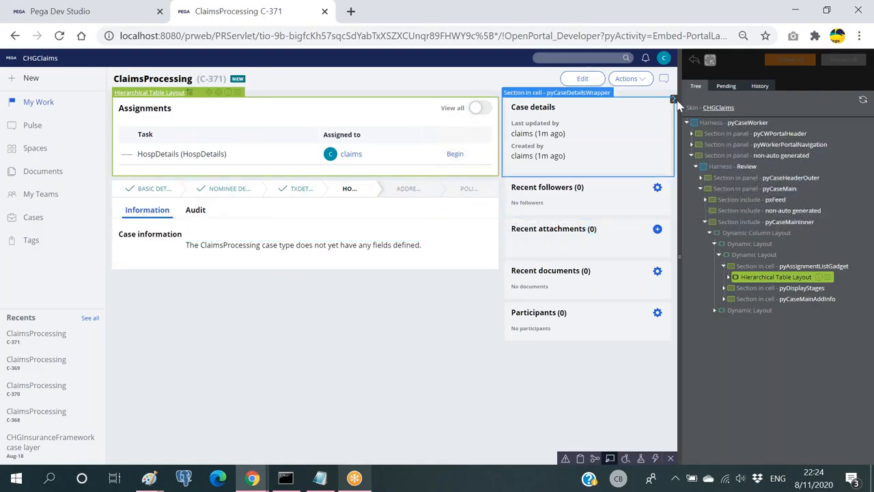
{"action": "left_click", "coordinate": [610, 459]}
Step: Switch to Notepad and write the heading "Harness"
{"action": "left_click", "coordinate": [319, 478]}
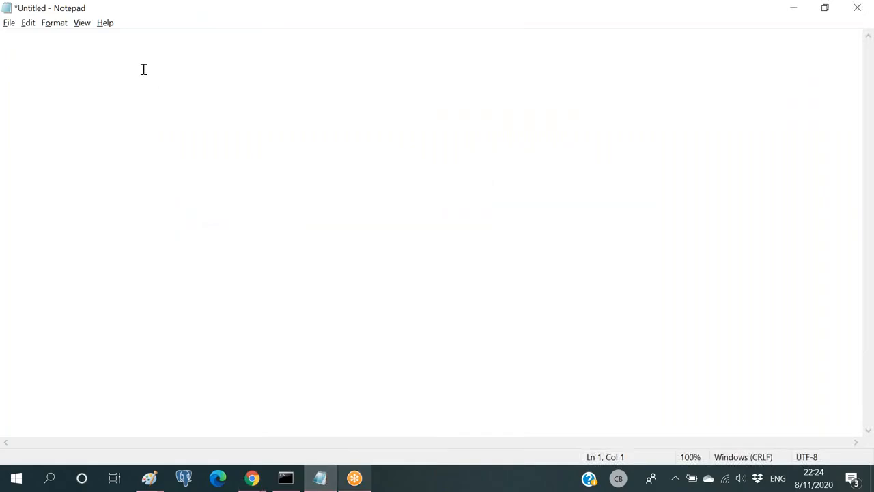
{"action": "type", "text": "H"}
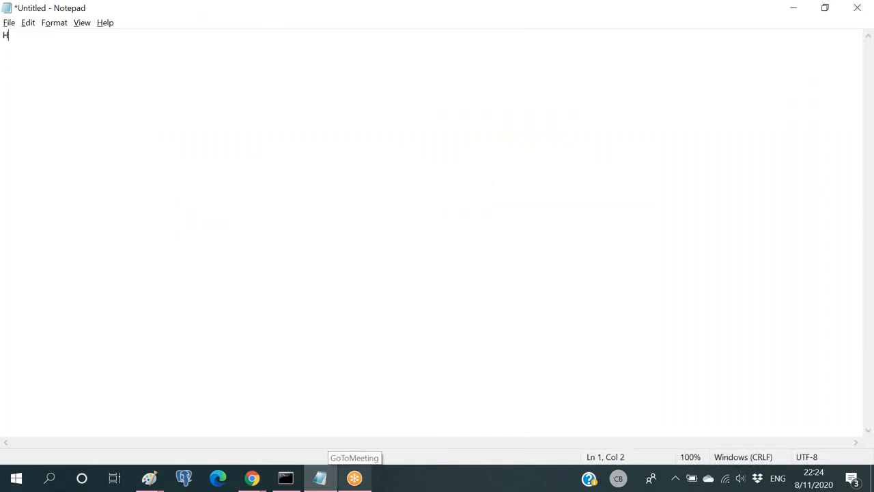
{"action": "key", "text": "BackSpace"}
{"action": "type", "text": "Harbne"}
{"action": "key", "text": "BackSpace"}
{"action": "type", "text": "nes"}
{"action": "key", "text": "BackSpace"}
{"action": "key", "text": "BackSpace"}
{"action": "key", "text": "BackSpace"}
{"action": "key", "text": "BackSpace"}
{"action": "key", "text": "BackSpace"}
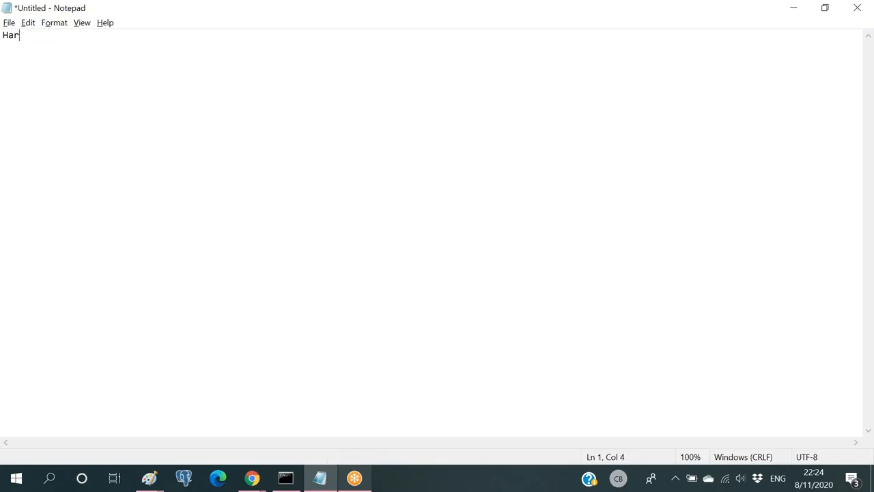
{"action": "type", "text": "ness"}
{"action": "key", "text": "Return"}
Step: List New, Perform, Review and Confirm on separate lines below the heading
{"action": "type", "text": "New Perform"}
{"action": "key", "text": "Return"}
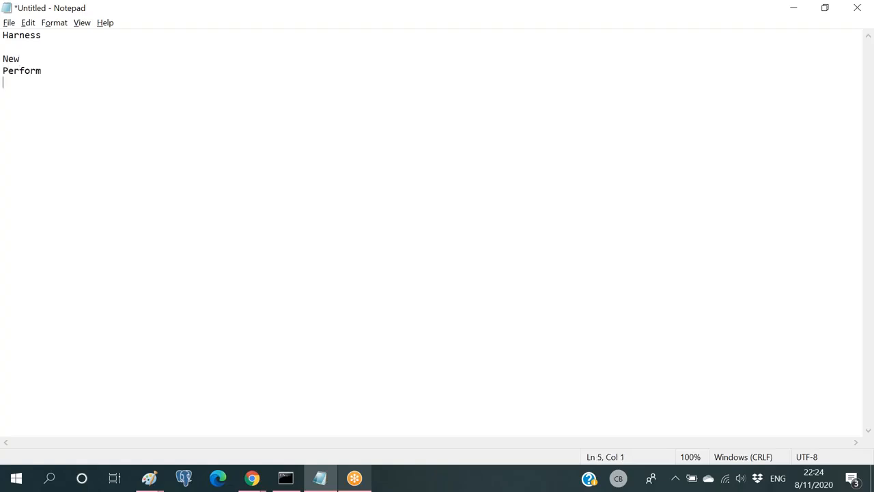
{"action": "type", "text": "Review"}
{"action": "key", "text": "Return"}
{"action": "type", "text": "Confirm"}
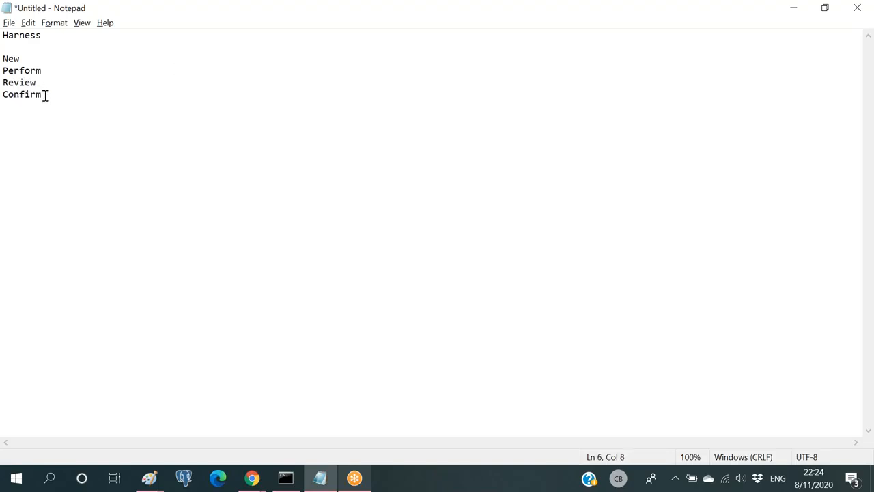
Step: Highlight the harness list as a whole and the New, Perform, Confirm and Review entries individually
{"action": "left_click_drag", "start_coordinate": [43, 95], "coordinate": [5, 59]}
{"action": "left_click", "coordinate": [31, 61]}
{"action": "left_click", "coordinate": [41, 70]}
{"action": "left_click", "coordinate": [49, 84]}
{"action": "left_click", "coordinate": [44, 90]}
{"action": "left_click_drag", "start_coordinate": [21, 59], "coordinate": [4, 58]}
{"action": "left_click", "coordinate": [28, 59]}
{"action": "double_click", "coordinate": [23, 72]}
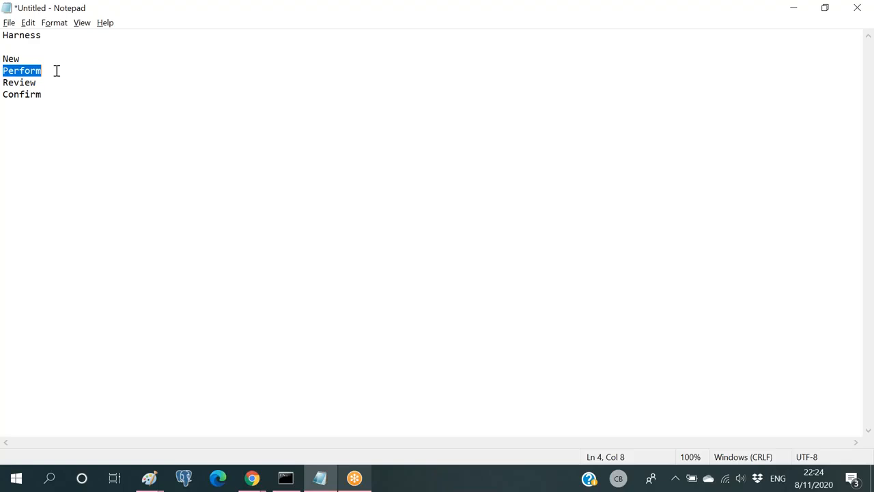
{"action": "double_click", "coordinate": [30, 95]}
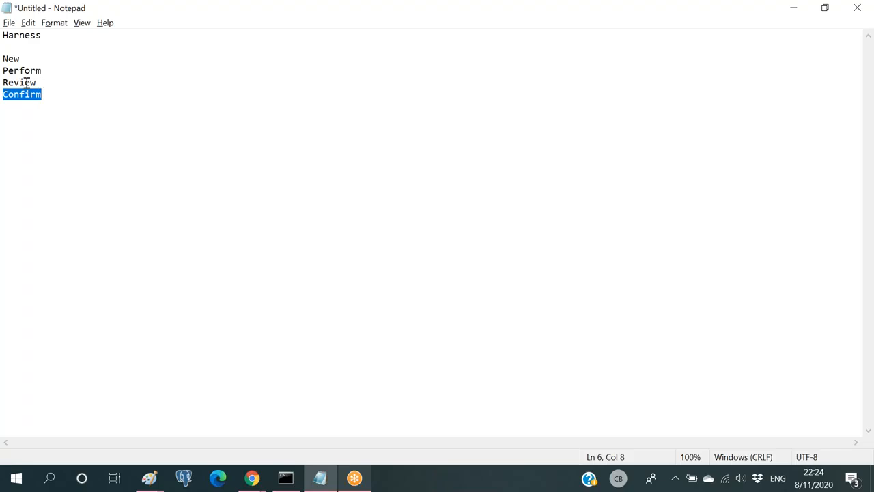
{"action": "double_click", "coordinate": [26, 82]}
{"action": "left_click", "coordinate": [43, 82]}
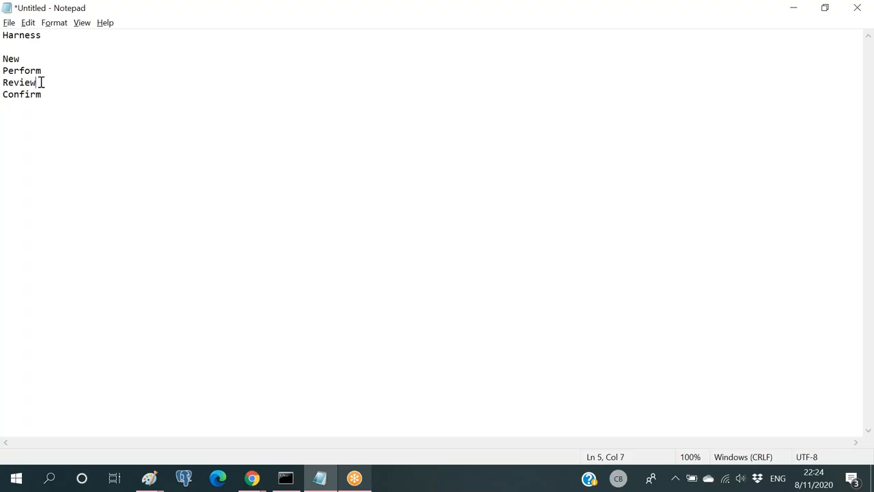
Step: Insert a blank line after Perform to separate New and Perform from Review and Confirm
{"action": "double_click", "coordinate": [12, 59]}
{"action": "double_click", "coordinate": [27, 71]}
{"action": "left_click", "coordinate": [51, 69]}
{"action": "key", "text": "Return"}
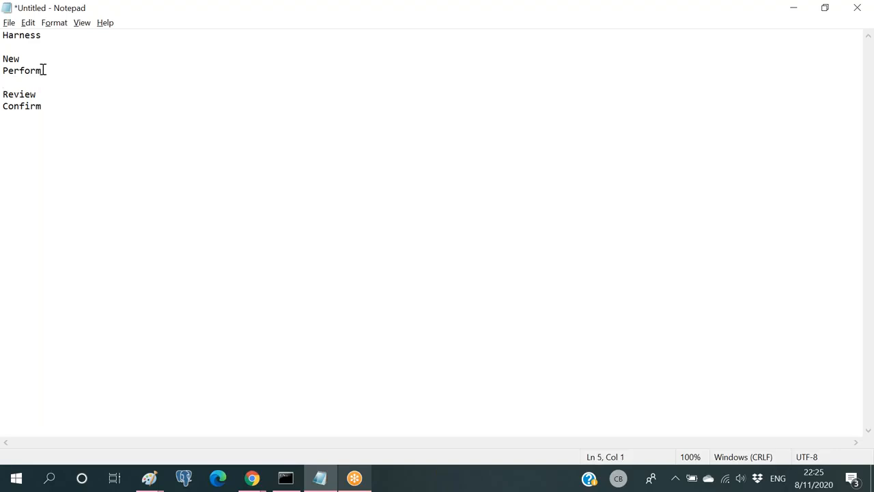
Step: Highlight New and the New and Perform pair as the first group of harnesses
{"action": "double_click", "coordinate": [10, 60]}
{"action": "left_click", "coordinate": [33, 61]}
{"action": "left_click_drag", "start_coordinate": [48, 71], "coordinate": [3, 59]}
{"action": "left_click", "coordinate": [40, 58]}
{"action": "left_click_drag", "start_coordinate": [47, 71], "coordinate": [3, 59]}
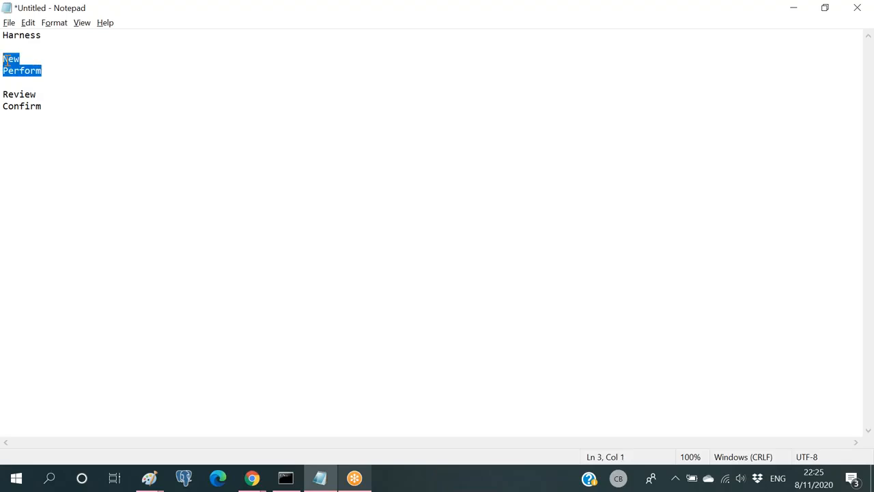
{"action": "left_click", "coordinate": [48, 59]}
Step: Highlight the Review and Confirm pair, and point out the Perform and Review entries individually
{"action": "left_click", "coordinate": [44, 106]}
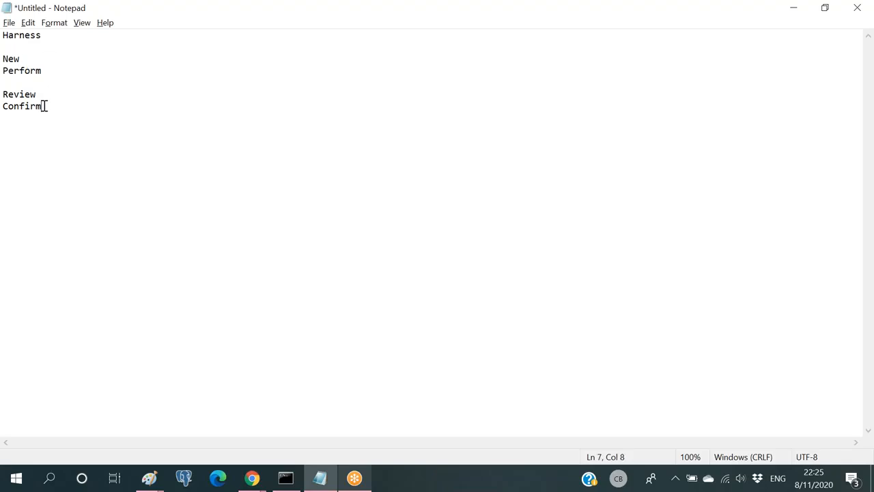
{"action": "left_click_drag", "start_coordinate": [43, 106], "coordinate": [2, 94]}
{"action": "left_click", "coordinate": [34, 94]}
{"action": "left_click", "coordinate": [15, 94]}
{"action": "double_click", "coordinate": [27, 70]}
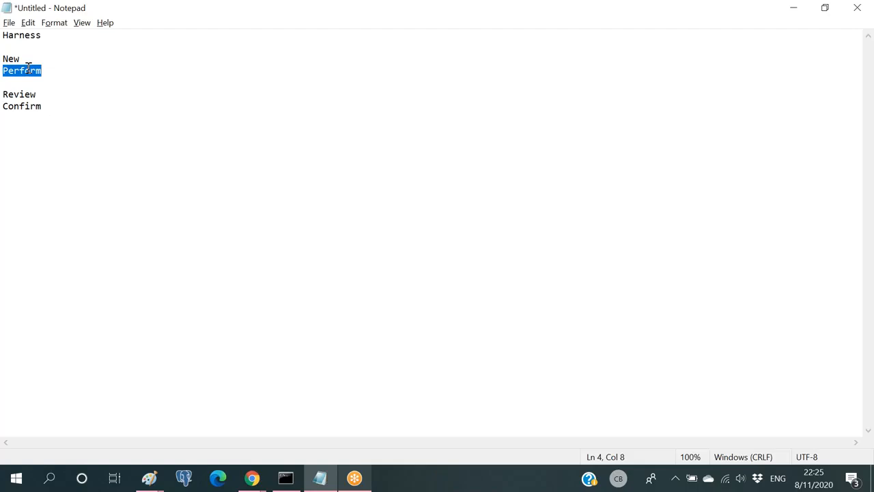
{"action": "double_click", "coordinate": [20, 94]}
{"action": "left_click", "coordinate": [48, 93]}
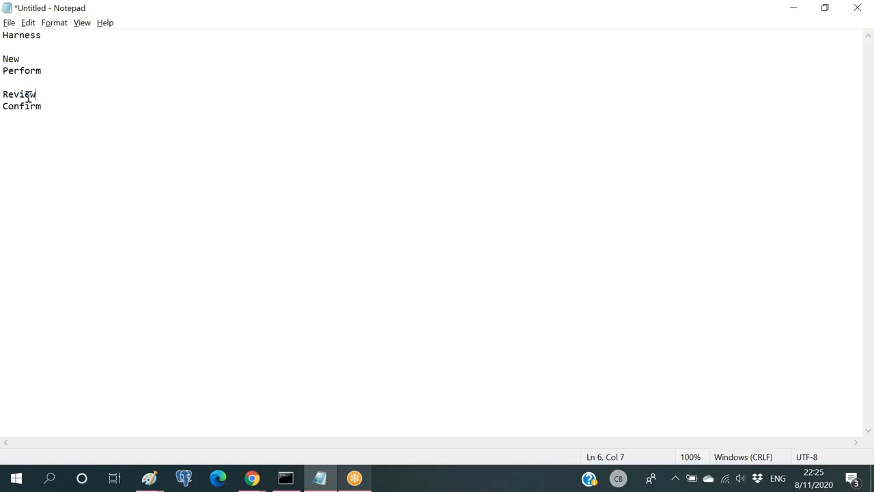
{"action": "left_click", "coordinate": [22, 93]}
{"action": "double_click", "coordinate": [20, 92]}
{"action": "left_click", "coordinate": [28, 87]}
{"action": "left_click", "coordinate": [26, 94]}
{"action": "double_click", "coordinate": [26, 94]}
{"action": "left_click", "coordinate": [42, 93]}
{"action": "key", "text": "Up"}
Step: Highlight the New and Perform pair again and leave only New selected
{"action": "left_click_drag", "start_coordinate": [48, 73], "coordinate": [5, 60]}
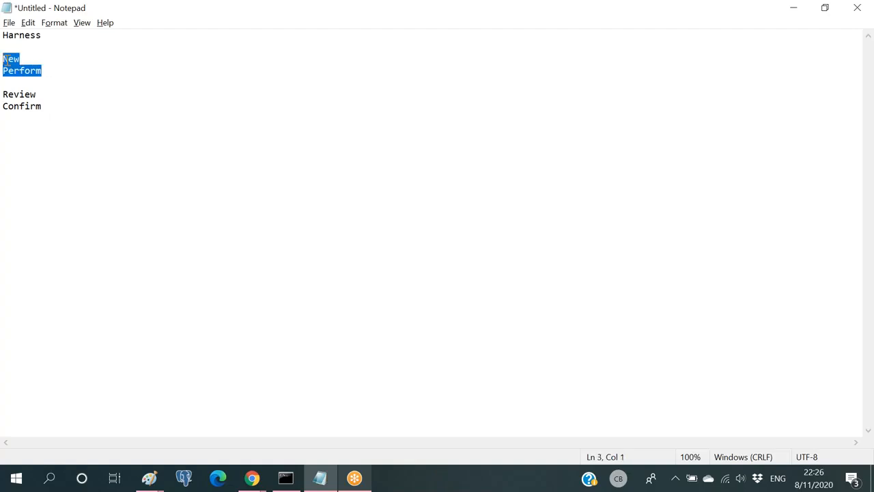
{"action": "left_click", "coordinate": [54, 61]}
{"action": "double_click", "coordinate": [17, 60]}
Step: Switch to Pega Dev Studio in Chrome and open the case creation settings of the ClaimsFlow process
{"action": "key", "text": "alt+Tab"}
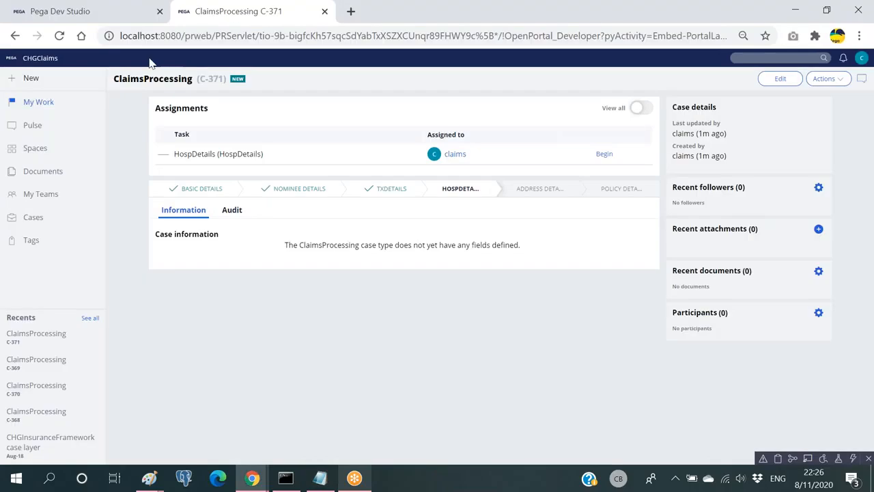
{"action": "left_click", "coordinate": [103, 11]}
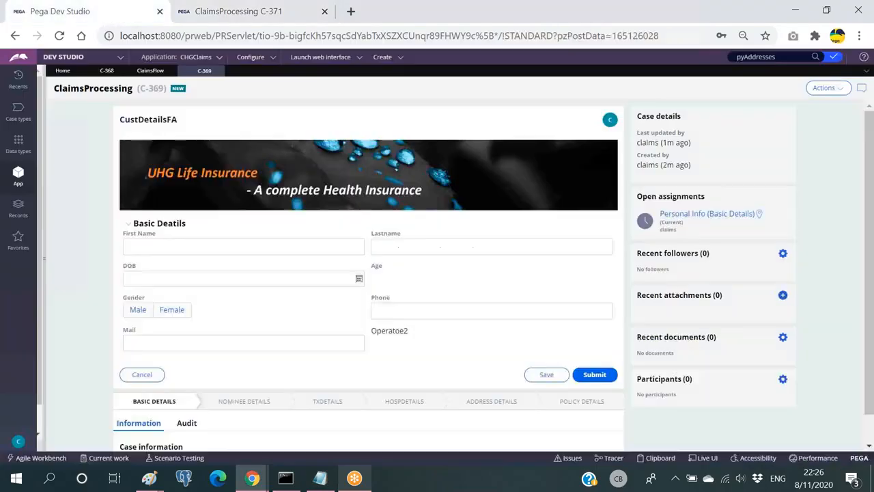
{"action": "left_click", "coordinate": [148, 71]}
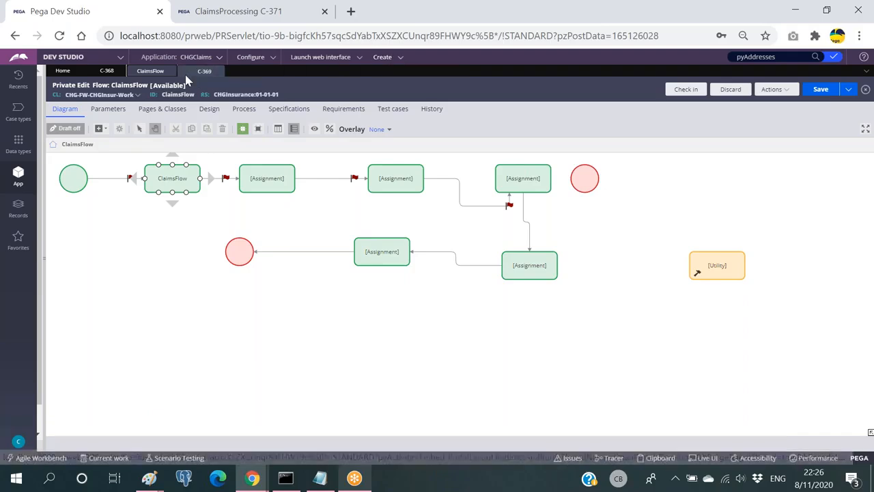
{"action": "left_click", "coordinate": [246, 110]}
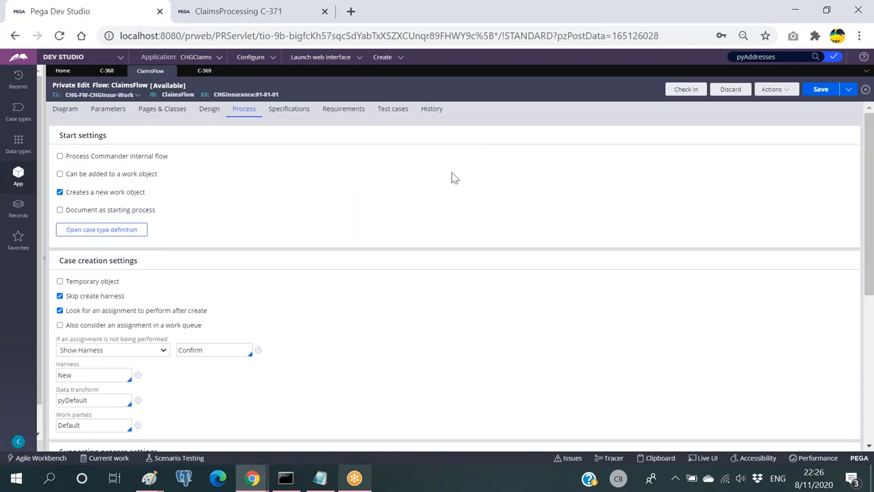
{"action": "scroll", "coordinate": [205, 205], "scroll_direction": "down", "scroll_amount": 2}
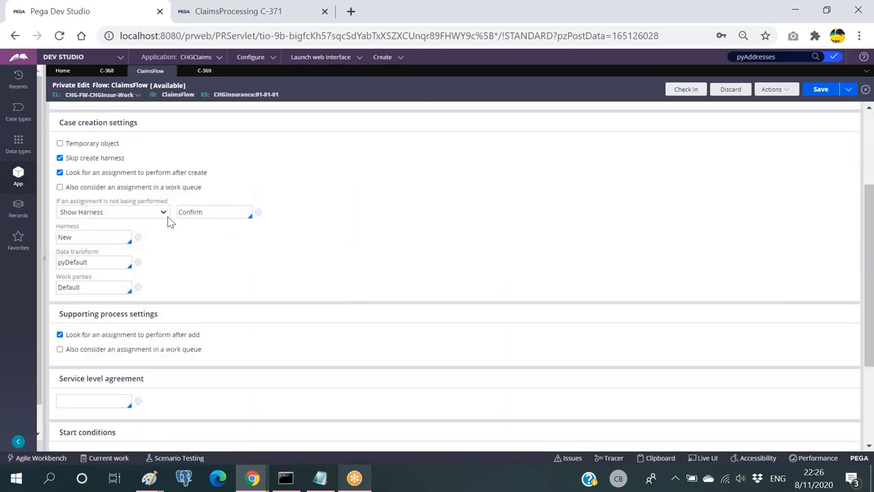
Step: Examine the Harness field in the ClaimsFlow case creation settings against the harness list in Notepad
{"action": "left_click", "coordinate": [84, 228]}
{"action": "left_click_drag", "start_coordinate": [85, 227], "coordinate": [59, 228]}
{"action": "left_click", "coordinate": [77, 230]}
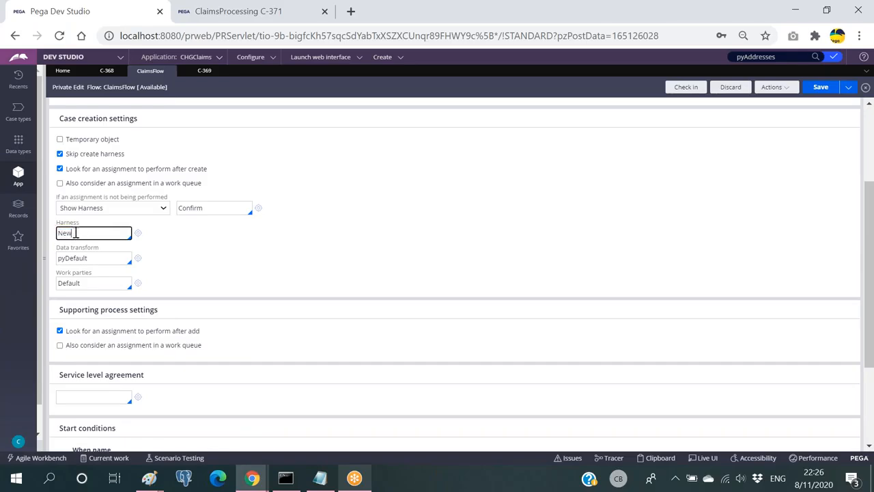
{"action": "key", "text": "alt+Tab"}
{"action": "key", "text": "alt+Tab"}
{"action": "scroll", "coordinate": [274, 189], "scroll_direction": "up", "scroll_amount": 2}
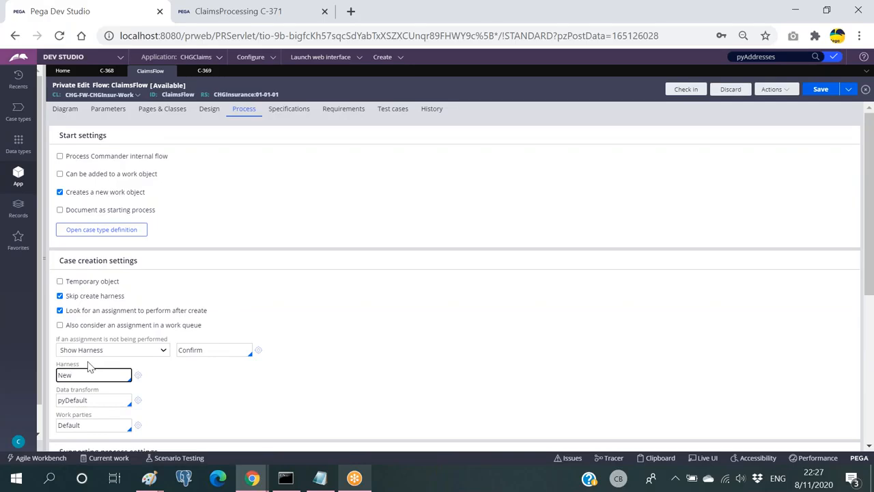
{"action": "scroll", "coordinate": [136, 351], "scroll_direction": "down", "scroll_amount": 2}
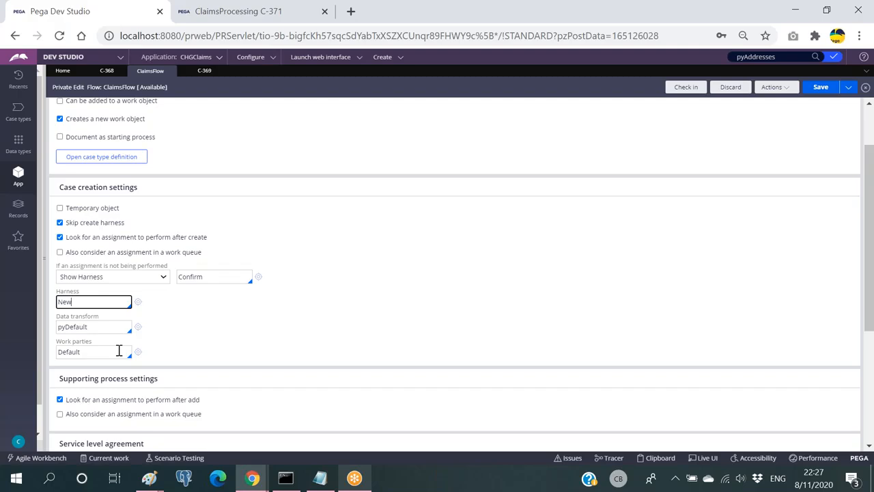
Step: Start a new ClaimsProcessing case from Dev Studio
{"action": "left_click", "coordinate": [381, 58]}
{"action": "mouse_move", "coordinate": [454, 65]}
{"action": "left_click", "coordinate": [497, 107]}
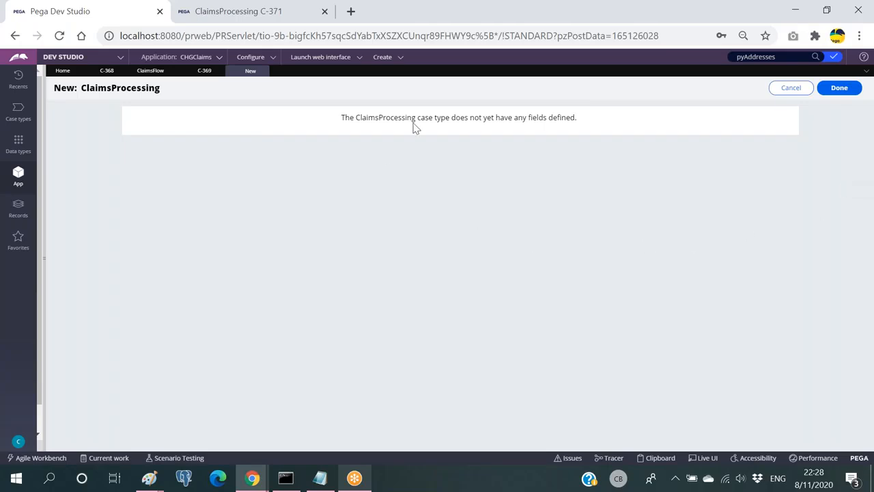
Step: Compare the new ClaimsProcessing case screen with the harness list in Notepad
{"action": "key", "text": "alt+Tab"}
{"action": "key", "text": "alt+Tab"}
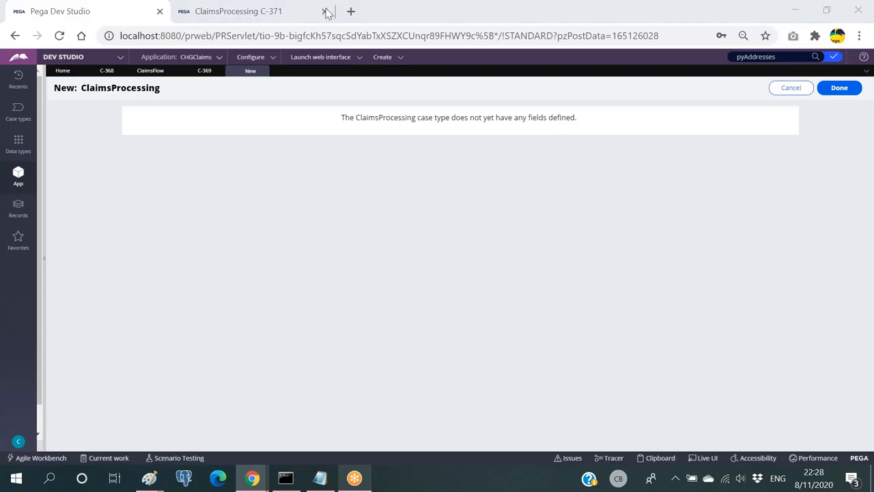
{"action": "left_click", "coordinate": [382, 58]}
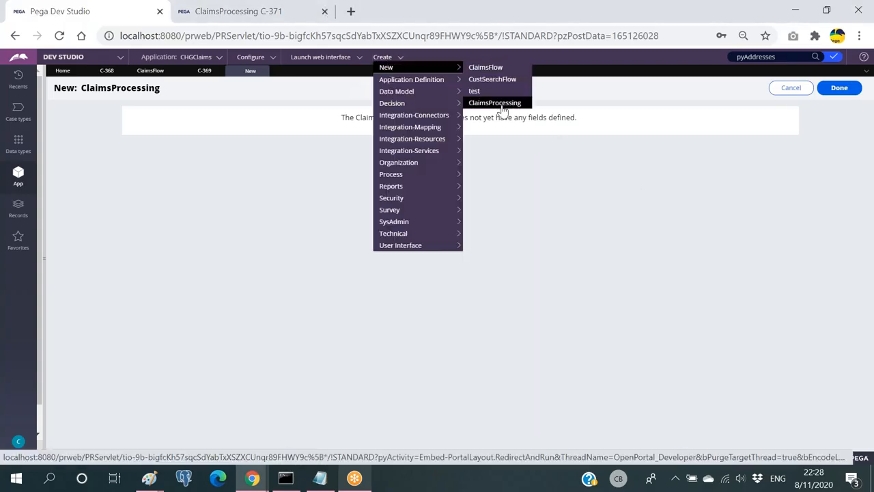
{"action": "left_click", "coordinate": [554, 79]}
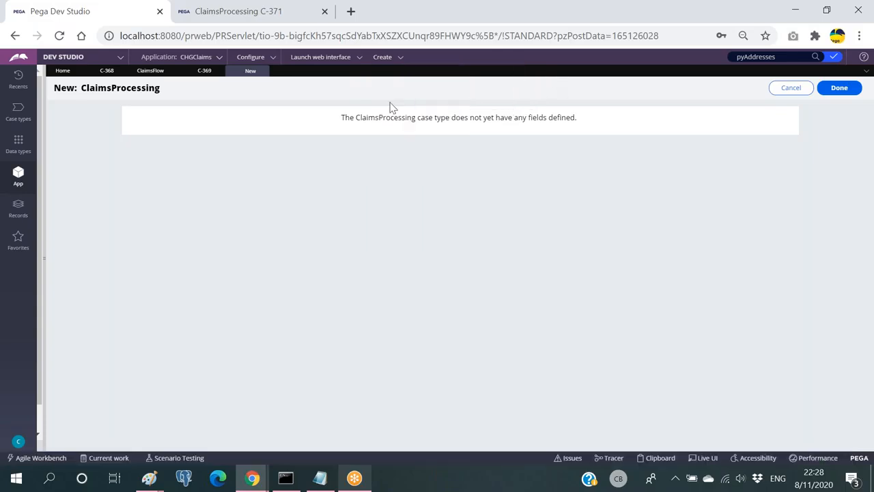
{"action": "key", "text": "alt+Tab"}
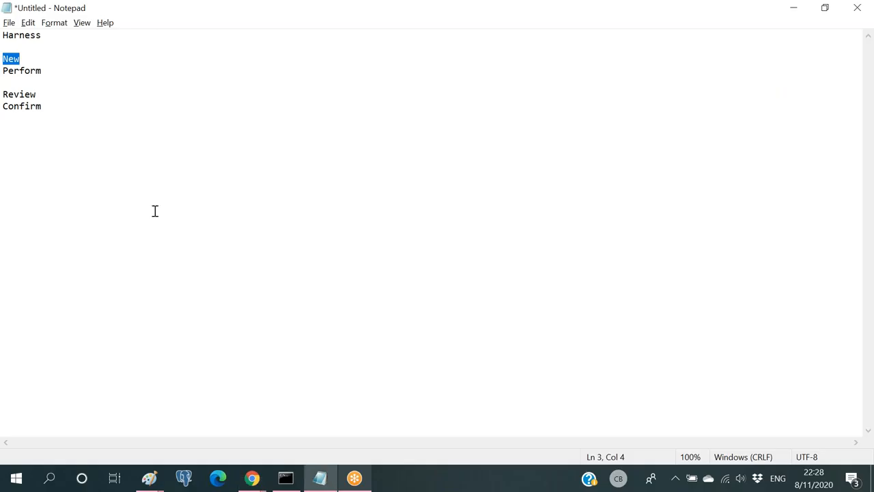
Step: Switch to Pega Dev Studio in Chrome and show the ClaimsFlow diagram
{"action": "key", "text": "alt+Tab"}
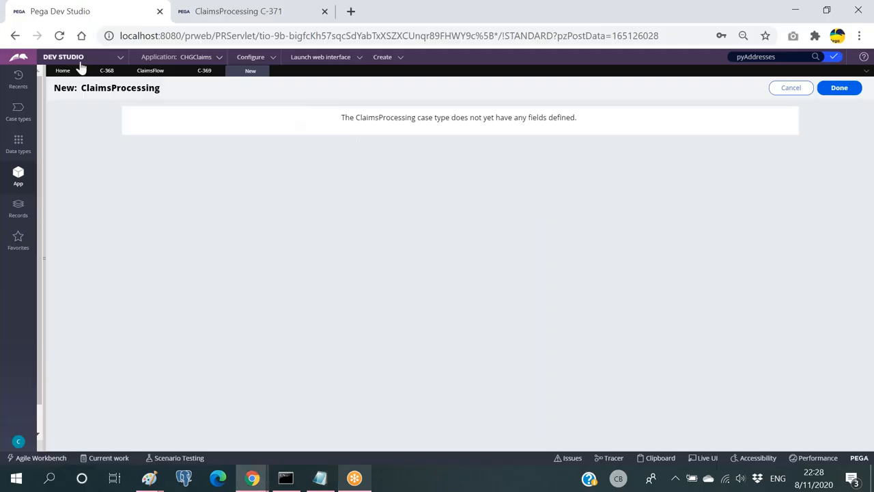
{"action": "left_click", "coordinate": [150, 72]}
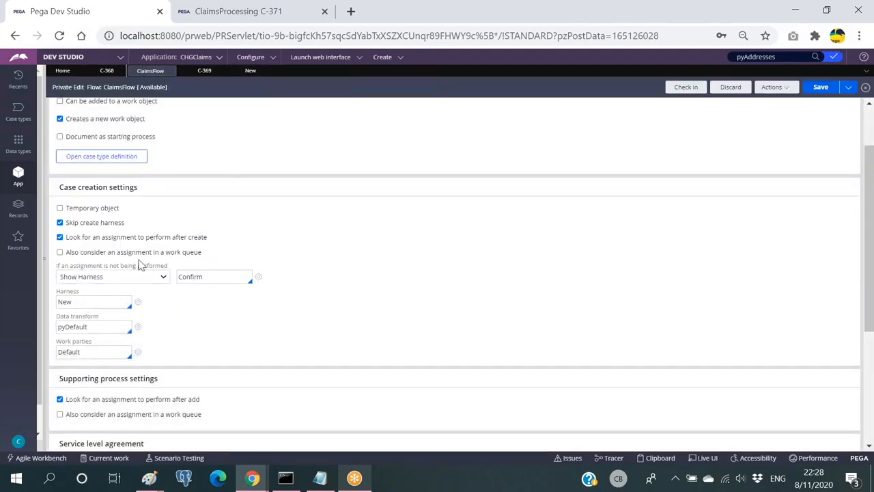
{"action": "scroll", "coordinate": [164, 228], "scroll_direction": "up", "scroll_amount": 2}
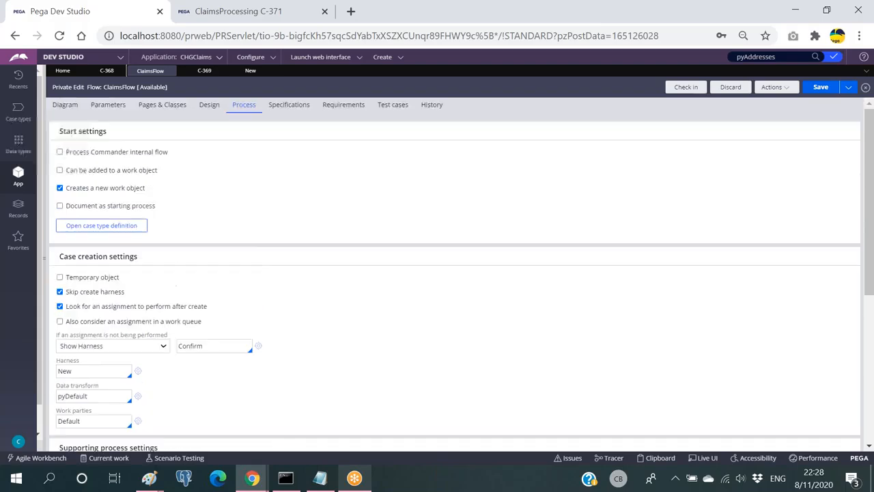
{"action": "left_click", "coordinate": [66, 109]}
{"action": "left_click", "coordinate": [251, 181]}
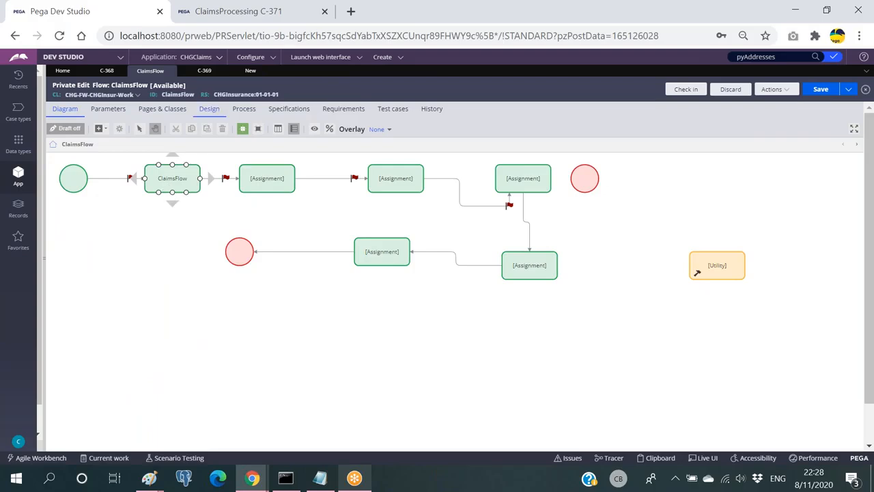
Step: Finish creating the new ClaimsProcessing case and submit its basic details form with the fields left empty
{"action": "left_click", "coordinate": [250, 73]}
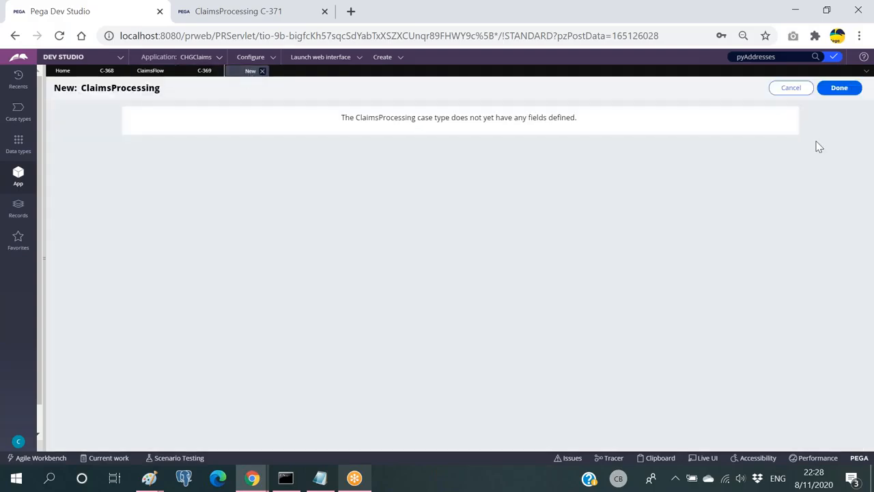
{"action": "left_click", "coordinate": [840, 89]}
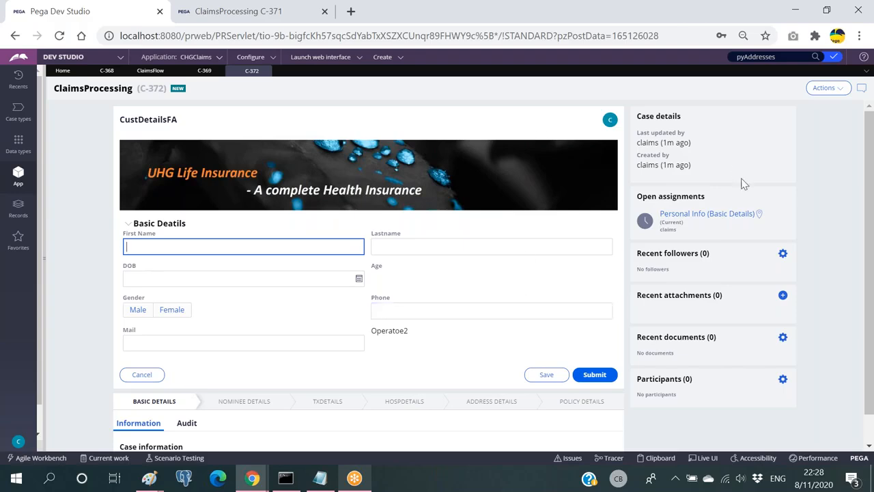
{"action": "left_click", "coordinate": [595, 374]}
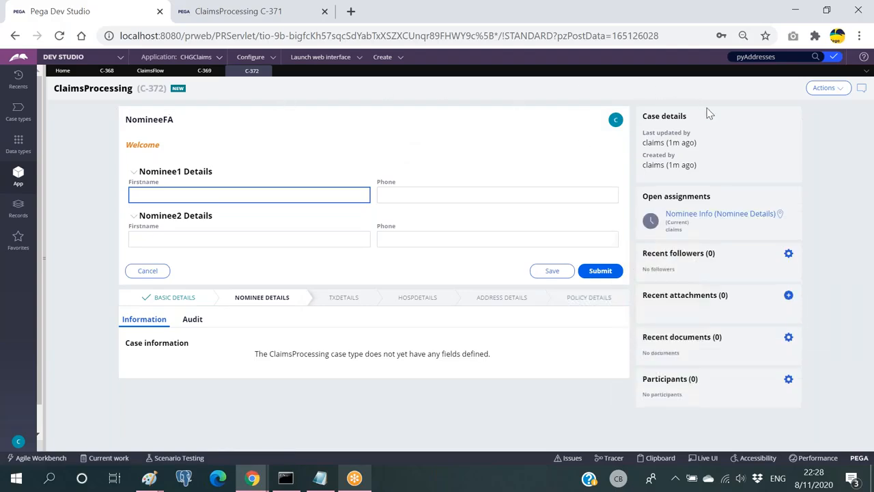
Step: Inspect the nominee details screen with Live UI to find which harness it uses
{"action": "left_click", "coordinate": [708, 457]}
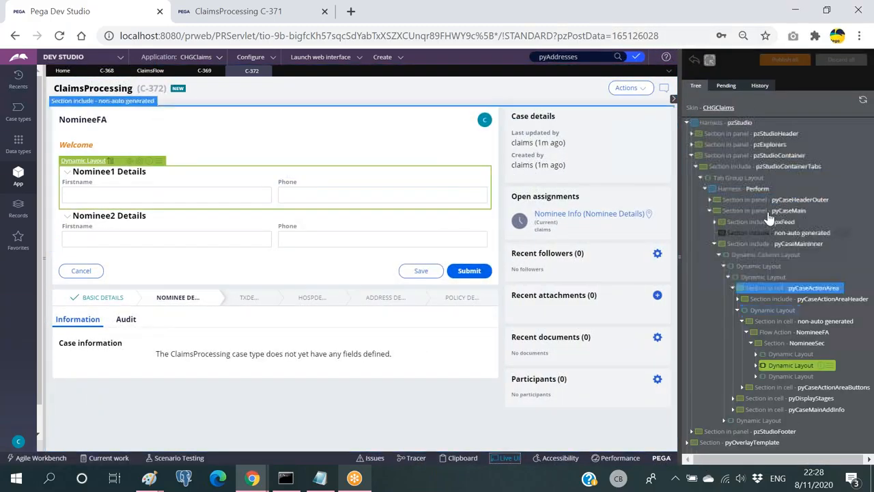
{"action": "left_click", "coordinate": [504, 457]}
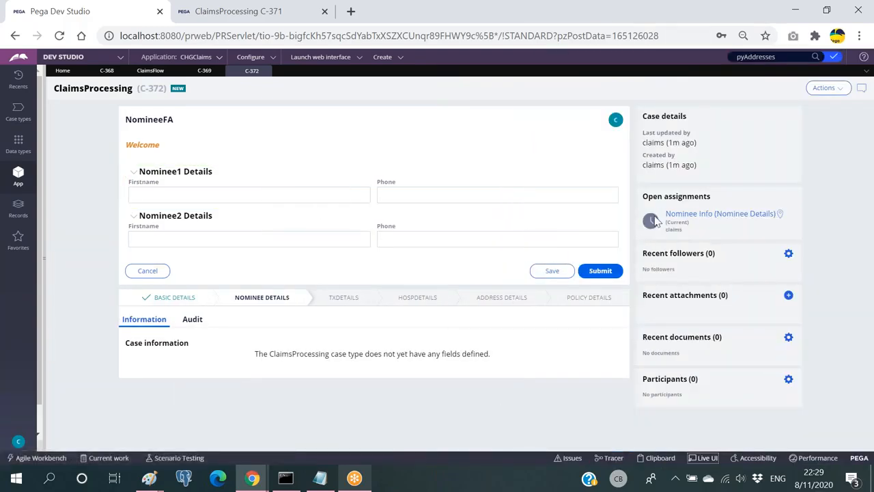
{"action": "left_click", "coordinate": [200, 202]}
Step: Open the first assignment's properties in the ClaimsFlow diagram and examine the harness name in its assignment details
{"action": "left_click", "coordinate": [149, 71]}
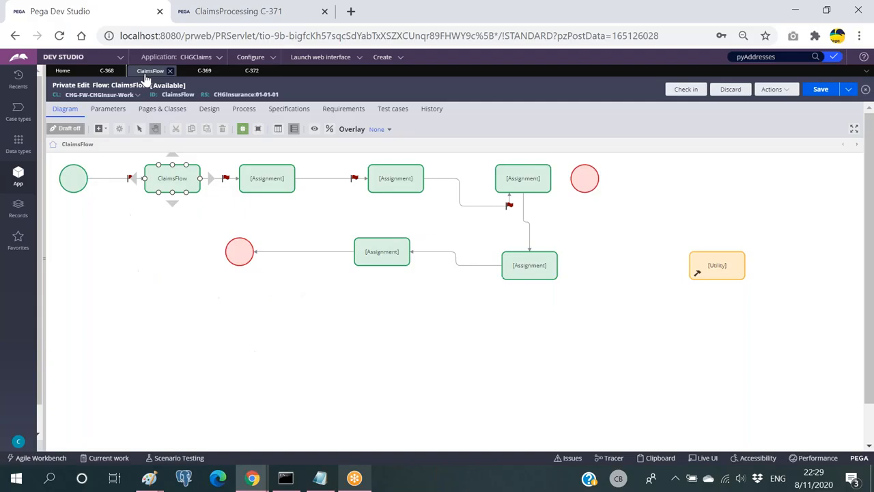
{"action": "double_click", "coordinate": [171, 182]}
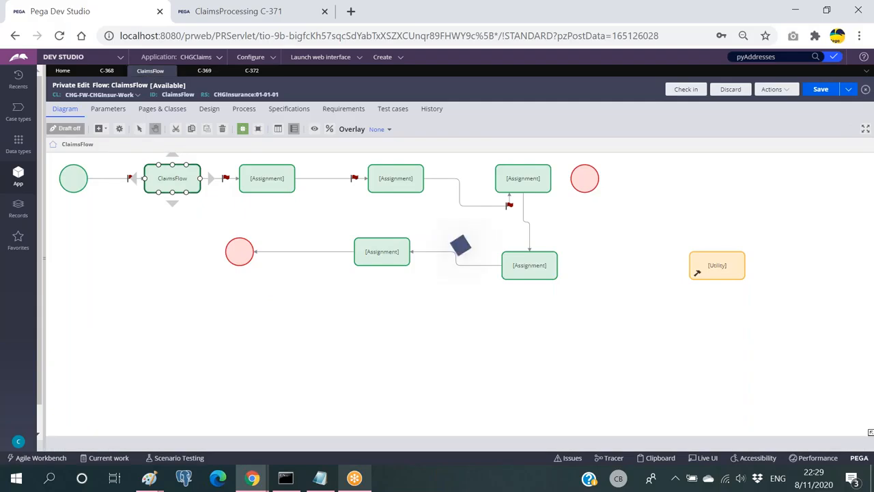
{"action": "scroll", "coordinate": [356, 287], "scroll_direction": "down", "scroll_amount": 5}
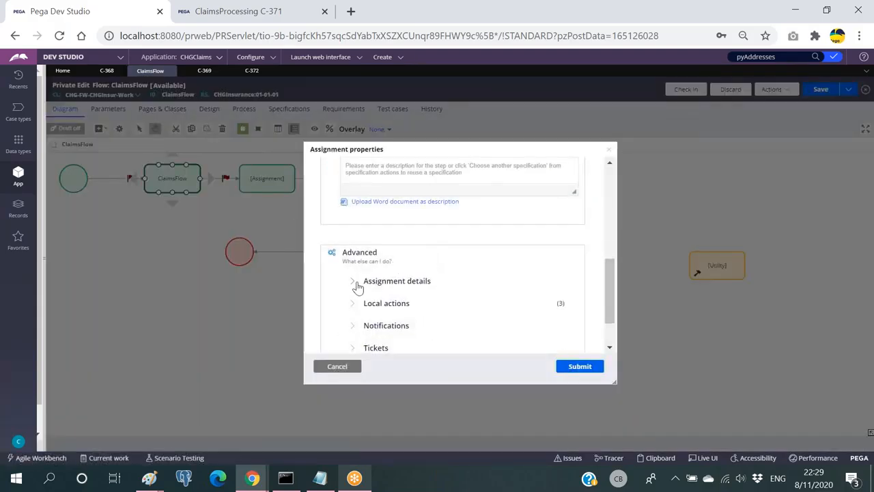
{"action": "left_click", "coordinate": [353, 285]}
{"action": "scroll", "coordinate": [366, 270], "scroll_direction": "down", "scroll_amount": 1}
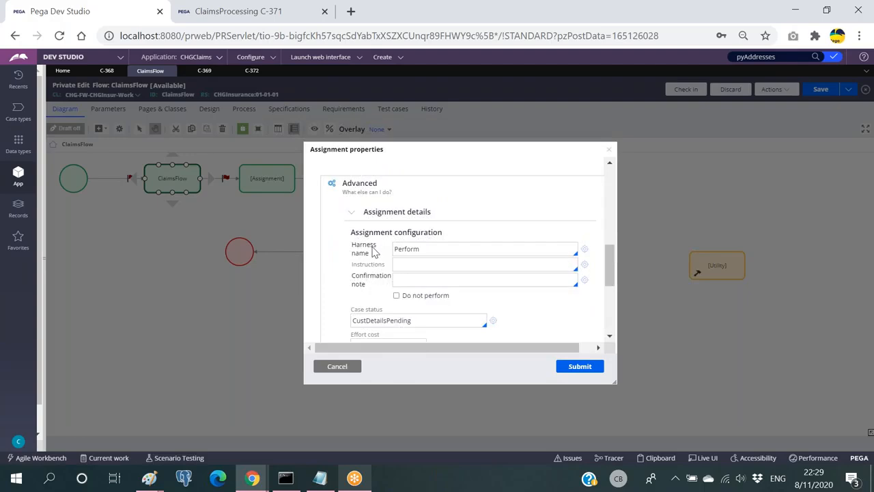
{"action": "left_click_drag", "start_coordinate": [419, 248], "coordinate": [392, 249]}
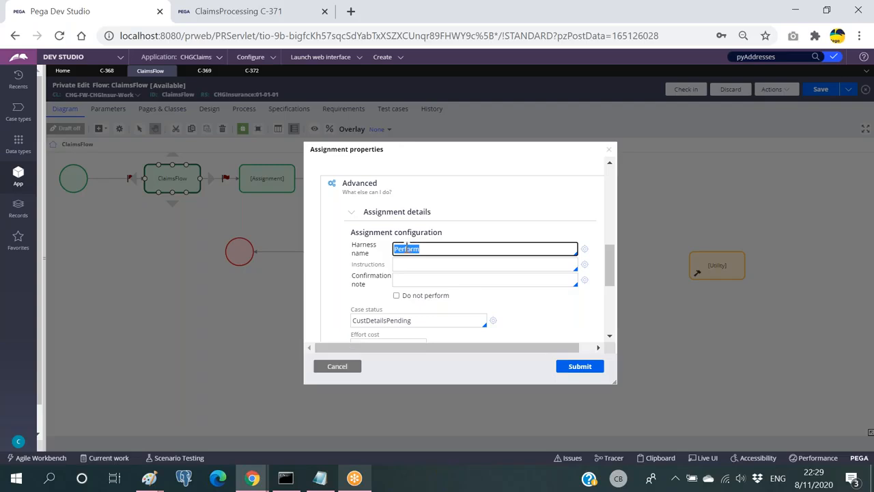
Step: Begin the HospDetails assignment of the ClaimsProcessing case in the CHGClaims portal, and close the assignment properties in Dev Studio unchanged
{"action": "left_click", "coordinate": [257, 13]}
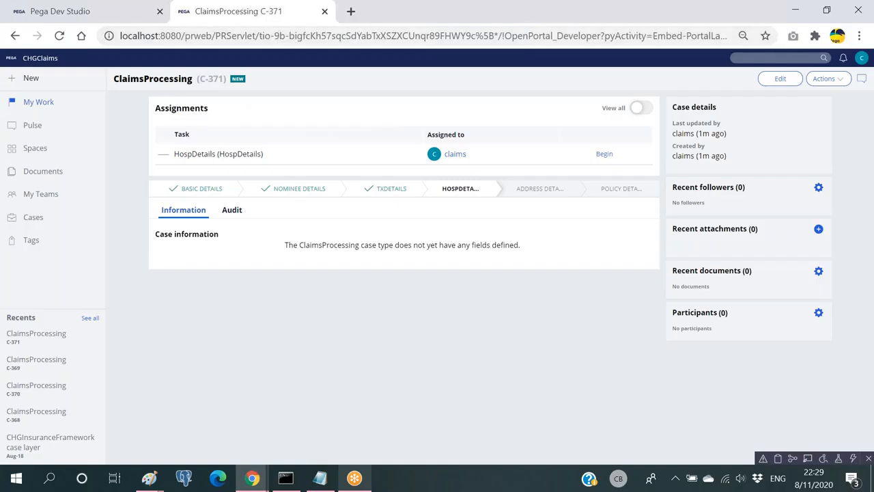
{"action": "left_click", "coordinate": [605, 154]}
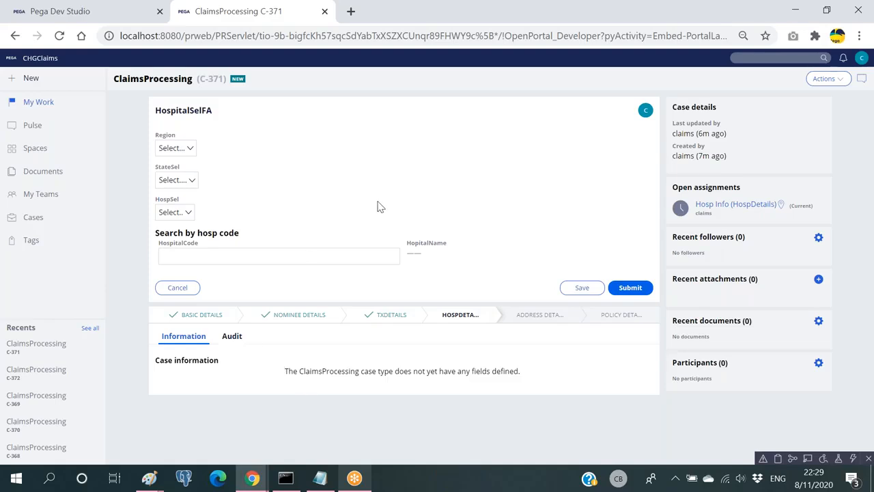
{"action": "left_click", "coordinate": [87, 13]}
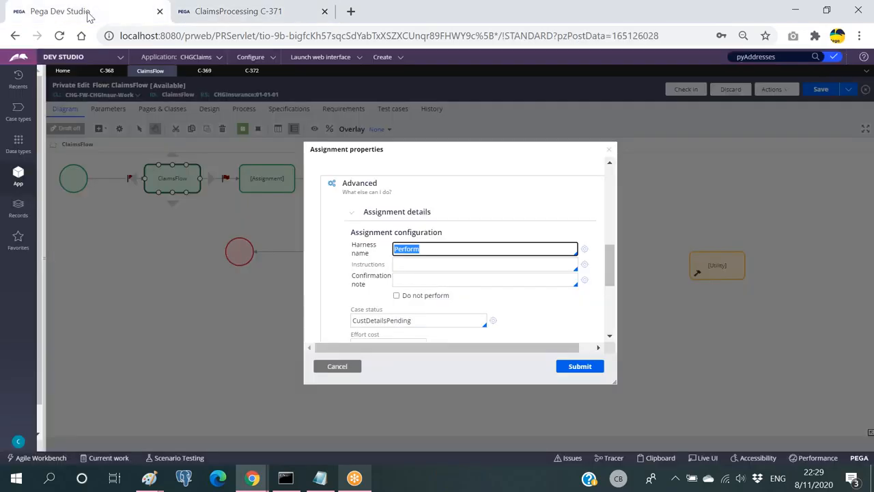
{"action": "left_click", "coordinate": [336, 367]}
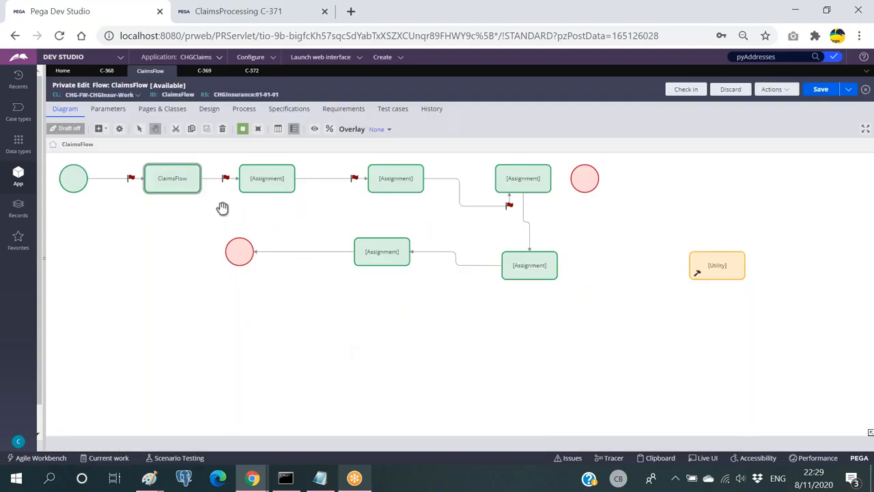
Step: Trace the ClaimsFlow assignments to the end shape and check the Confirm entry in the Notepad harness list
{"action": "left_click", "coordinate": [169, 184]}
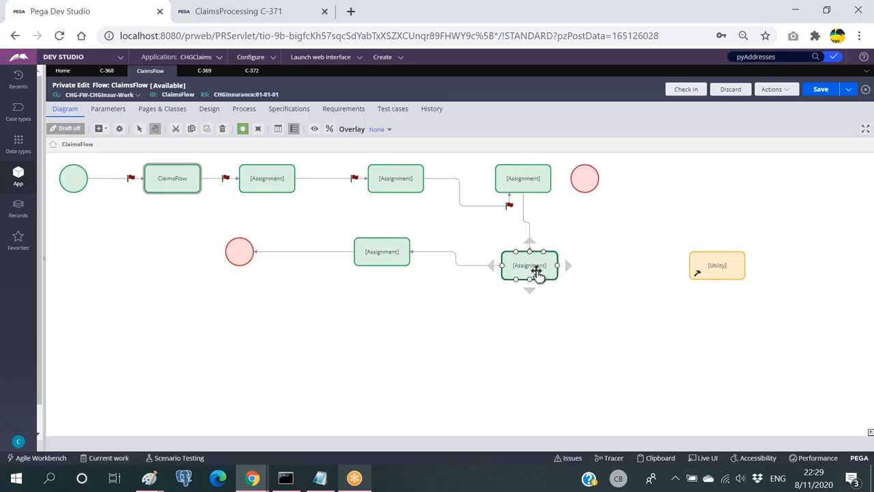
{"action": "left_click", "coordinate": [391, 252]}
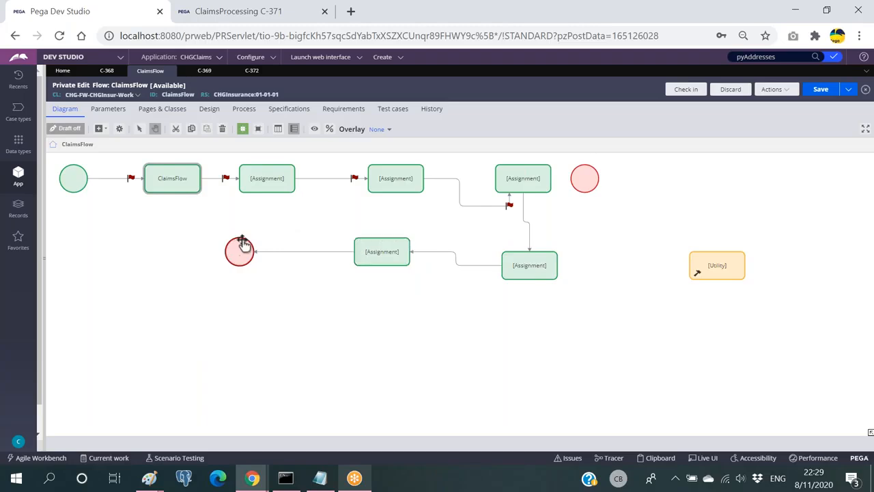
{"action": "left_click", "coordinate": [320, 478]}
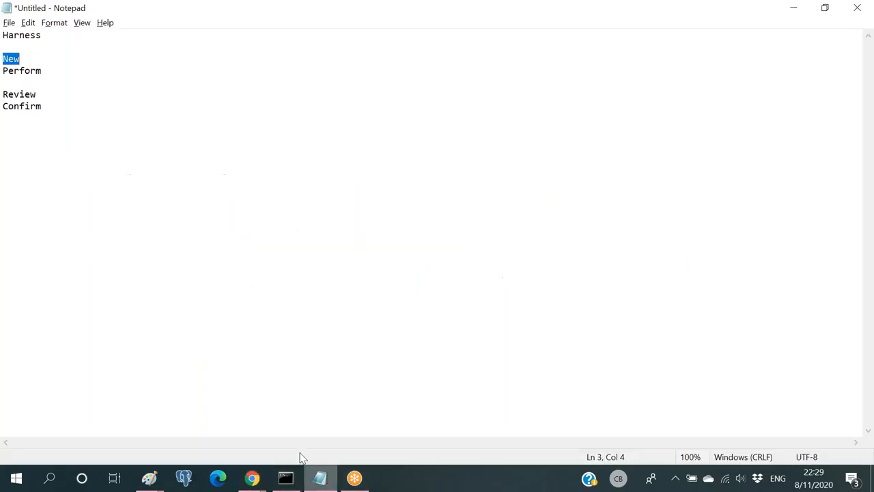
{"action": "double_click", "coordinate": [22, 112]}
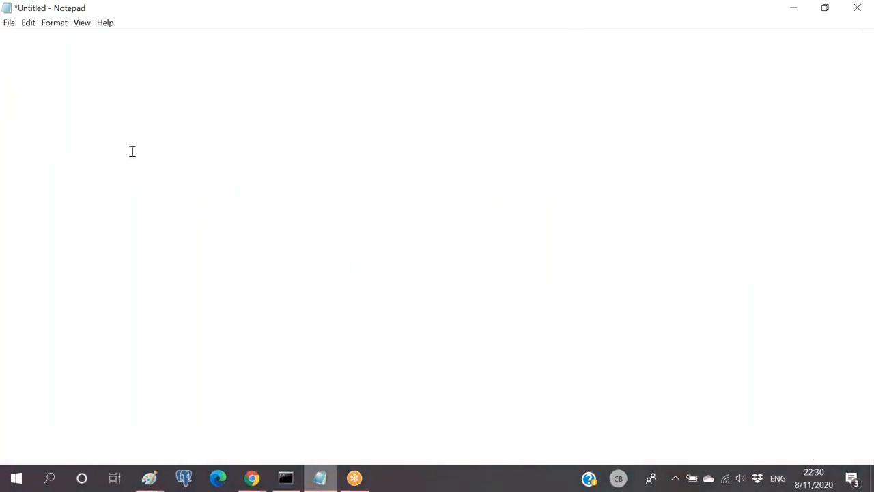
Step: Return to Dev Studio and examine which harness the ClaimsFlow case creation settings show if an assignment is not being performed
{"action": "key", "text": "alt+Tab"}
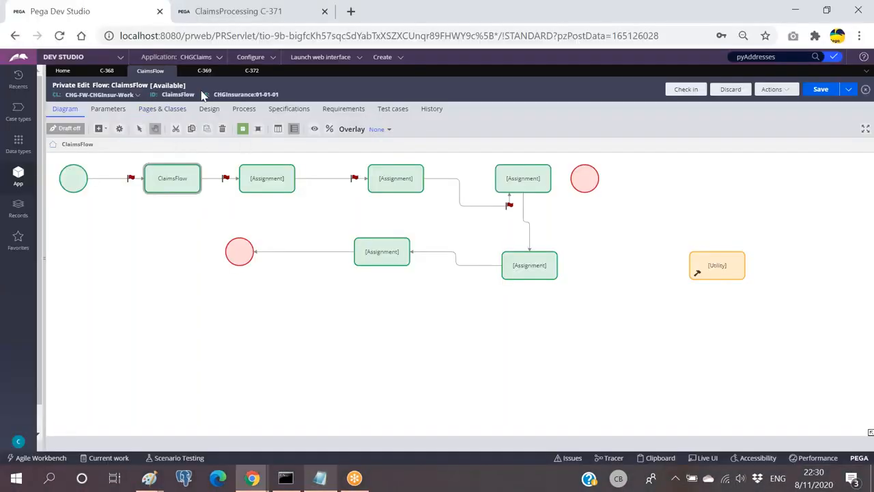
{"action": "left_click", "coordinate": [244, 109]}
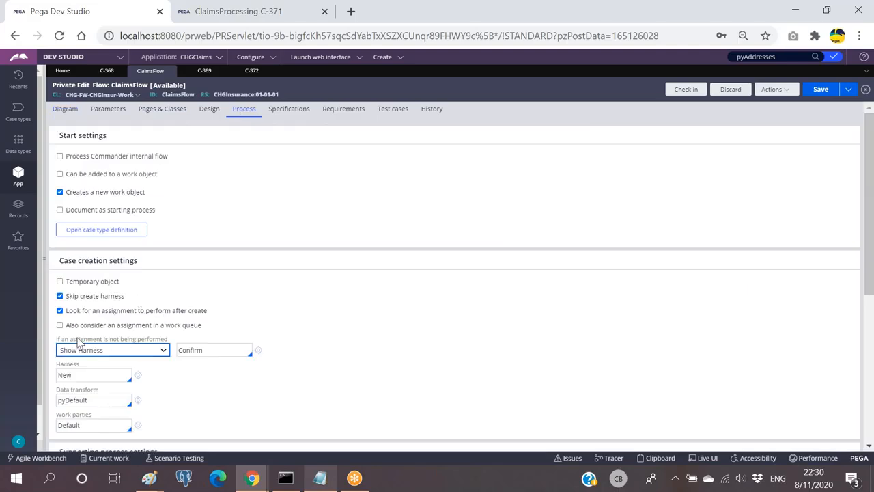
{"action": "left_click_drag", "start_coordinate": [57, 343], "coordinate": [163, 347]}
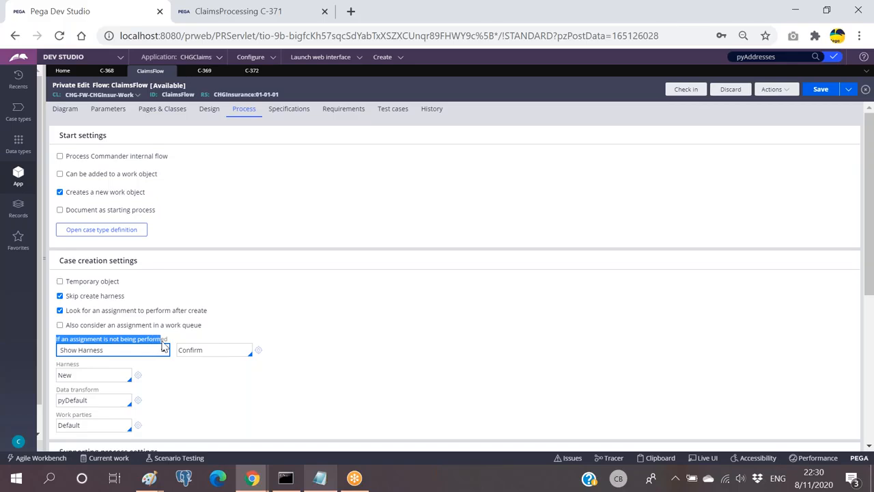
{"action": "left_click", "coordinate": [311, 323]}
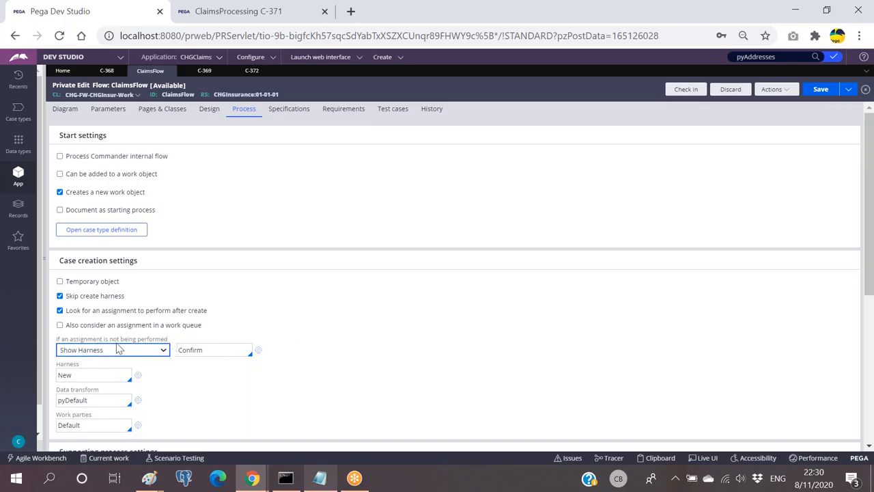
{"action": "left_click", "coordinate": [223, 351]}
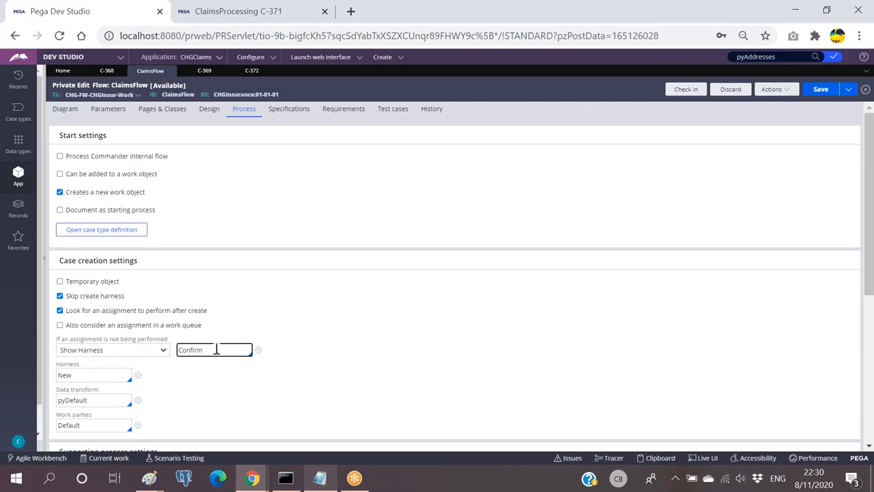
{"action": "scroll", "coordinate": [217, 349], "scroll_direction": "down", "scroll_amount": 1}
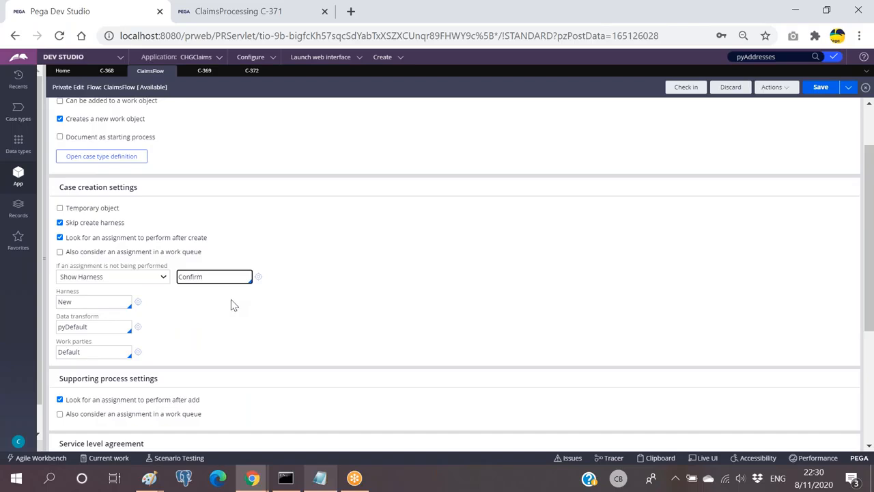
{"action": "scroll", "coordinate": [308, 264], "scroll_direction": "up", "scroll_amount": 1}
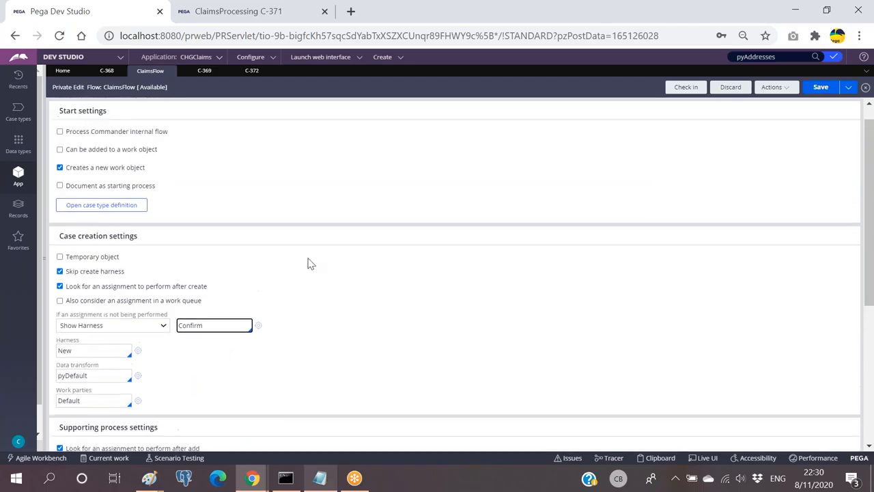
Step: Compare the open C-369 ClaimsProcessing case with the case creation settings of the ClaimsFlow process
{"action": "left_click", "coordinate": [204, 71]}
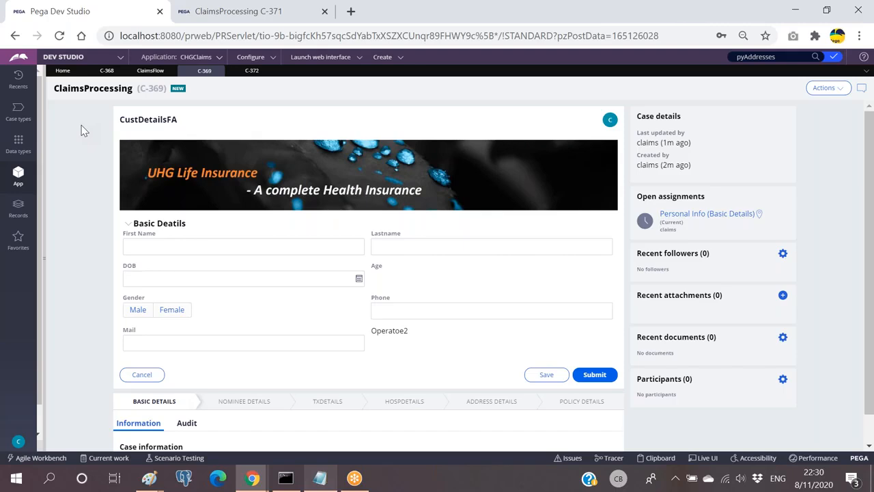
{"action": "left_click", "coordinate": [150, 70]}
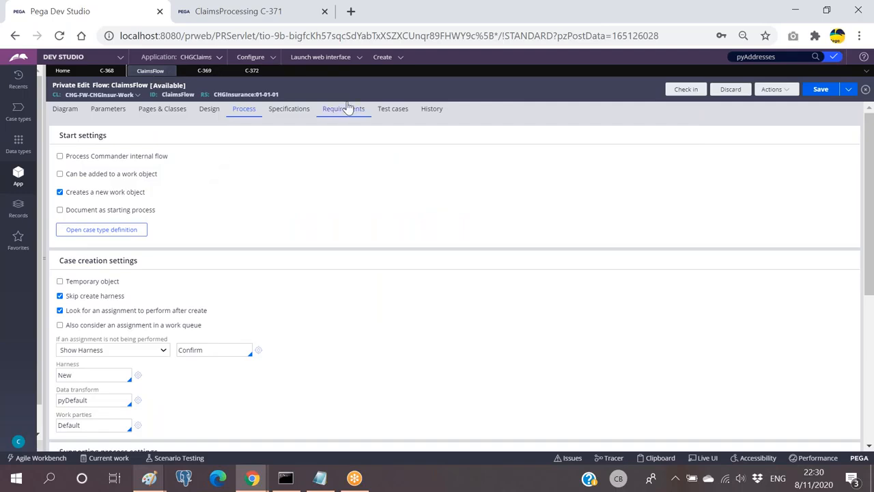
{"action": "scroll", "coordinate": [351, 196], "scroll_direction": "down", "scroll_amount": 1}
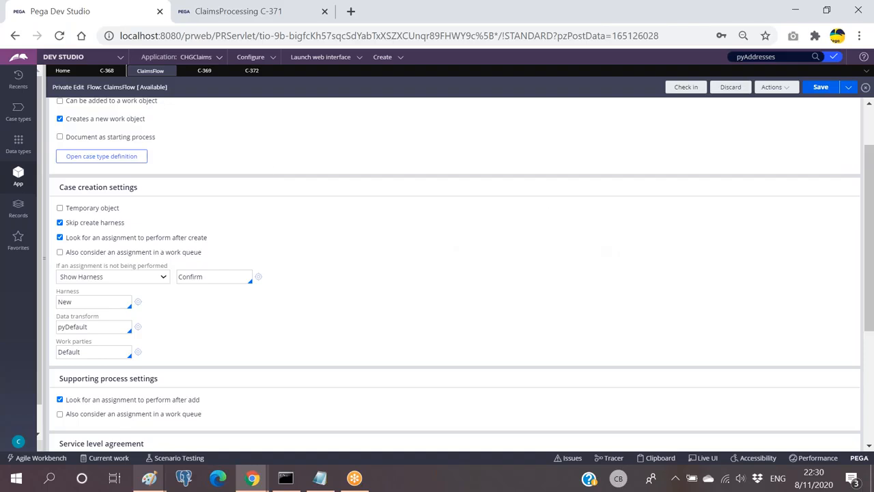
{"action": "scroll", "coordinate": [102, 156], "scroll_direction": "up", "scroll_amount": 1}
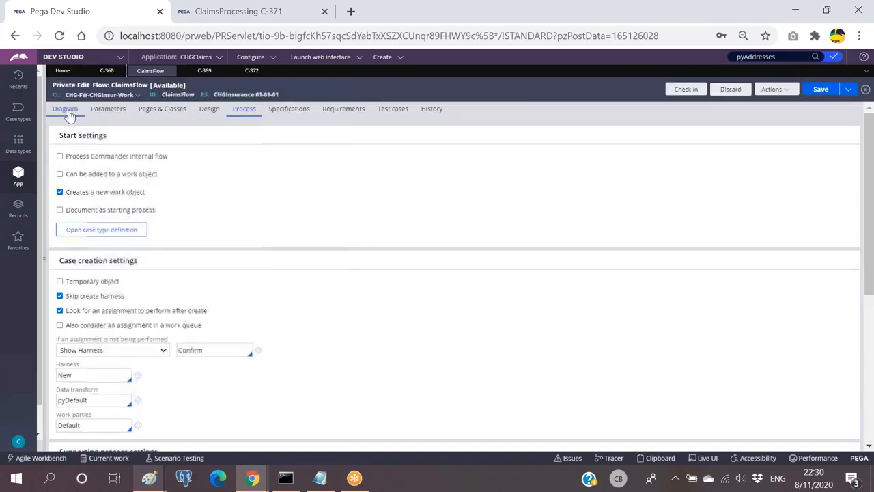
Step: Trace the ClaimsFlow diagram up to its end shape and recheck the harness set for when an assignment is not being performed
{"action": "left_click", "coordinate": [68, 112]}
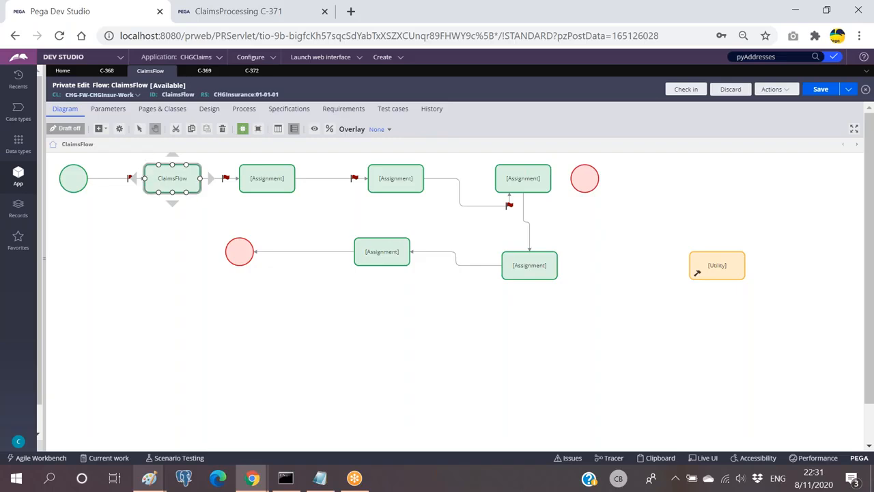
{"action": "double_click", "coordinate": [179, 182]}
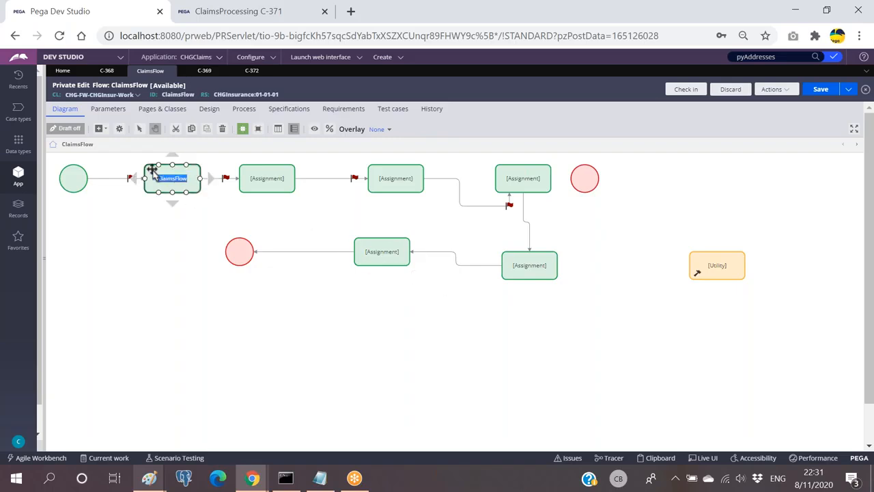
{"action": "left_click", "coordinate": [163, 252]}
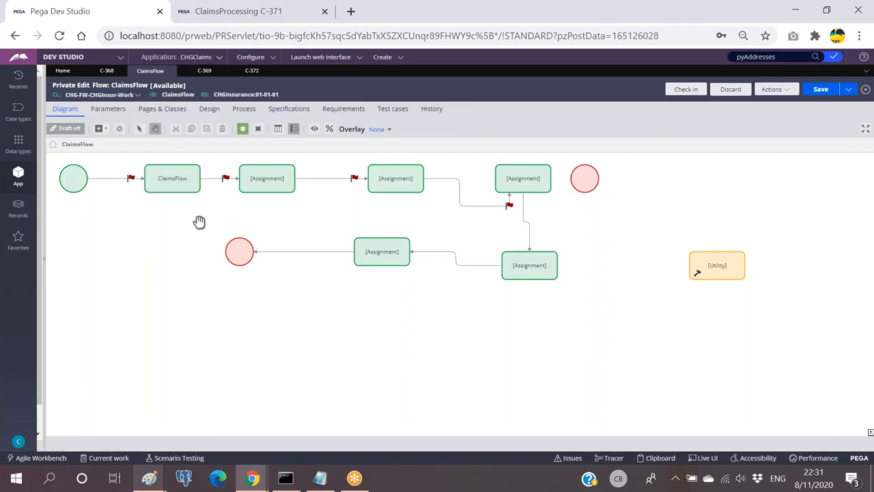
{"action": "mouse_move", "coordinate": [217, 181]}
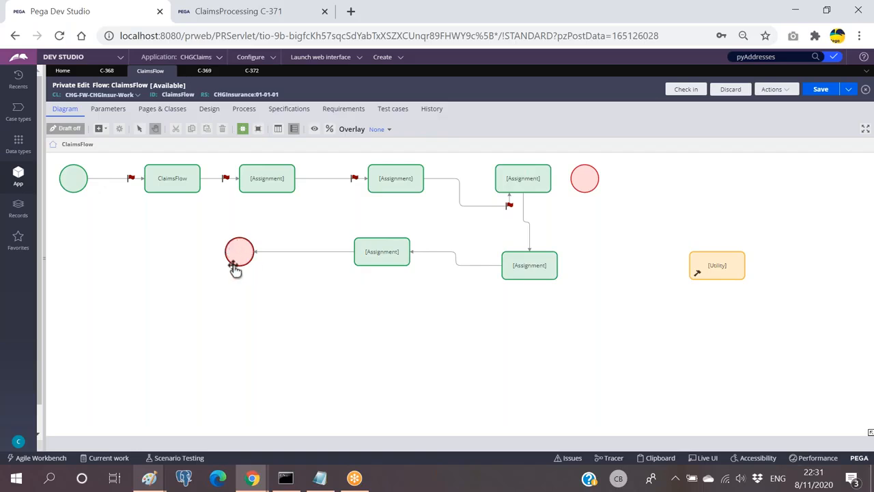
{"action": "left_click", "coordinate": [250, 112]}
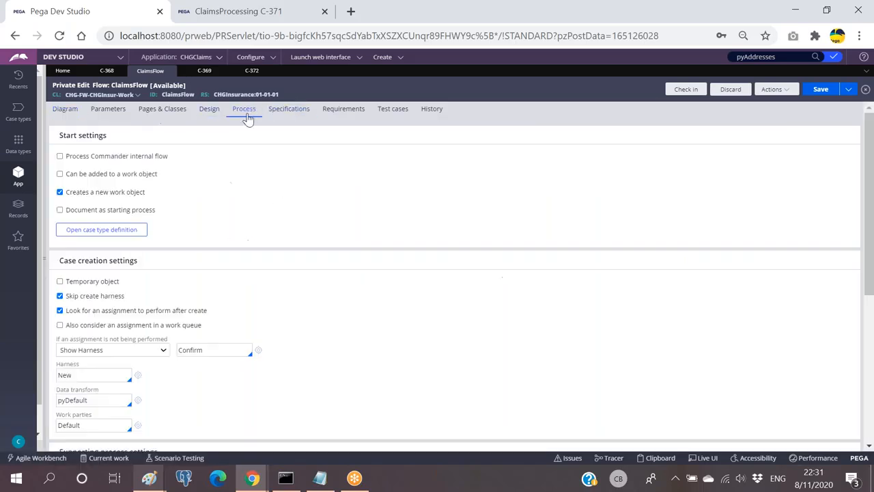
{"action": "double_click", "coordinate": [193, 349]}
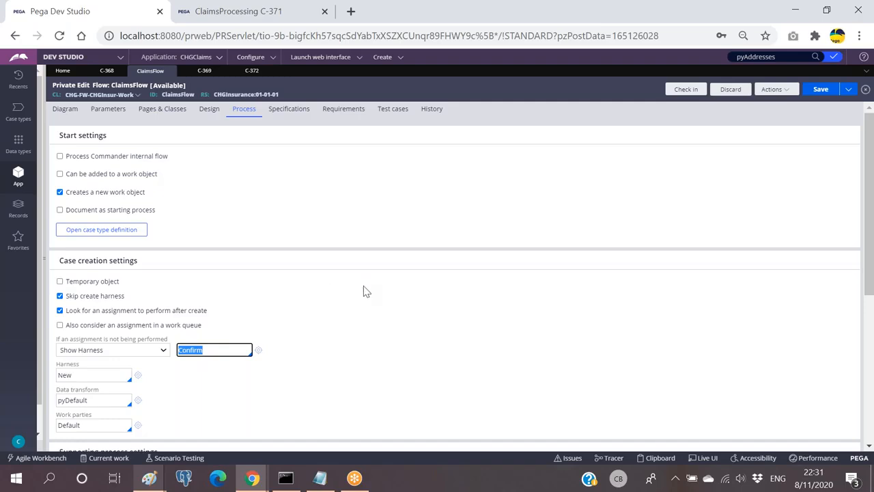
Step: Look through the open C-368, C-372 and C-369 cases and return to the ClaimsFlow process settings
{"action": "left_click", "coordinate": [107, 71]}
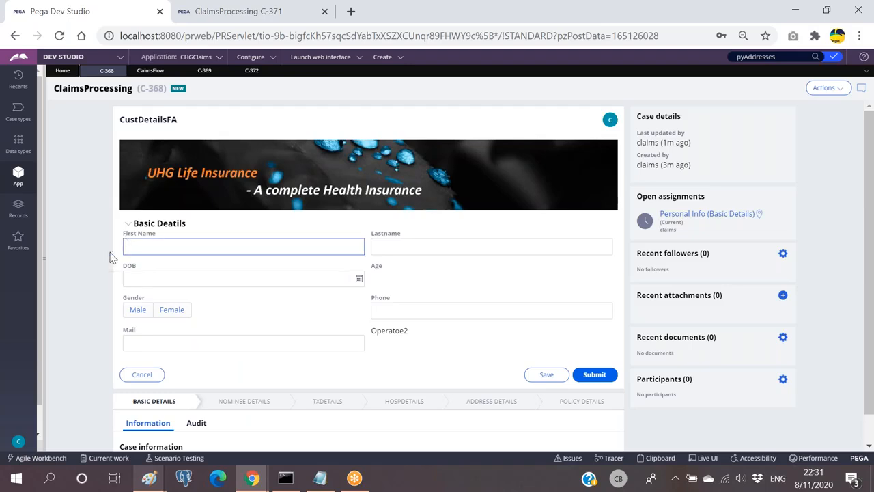
{"action": "left_click", "coordinate": [252, 70]}
{"action": "left_click", "coordinate": [204, 71]}
{"action": "left_click", "coordinate": [147, 72]}
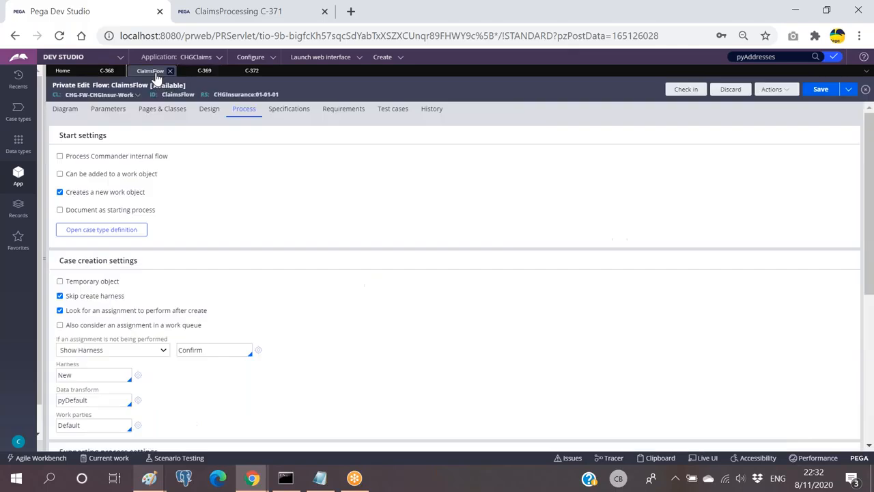
Step: Start a new ClaimsProcessing case and select the Done button of its New harness in Live UI
{"action": "left_click", "coordinate": [385, 58]}
{"action": "mouse_move", "coordinate": [394, 68]}
{"action": "left_click", "coordinate": [494, 104]}
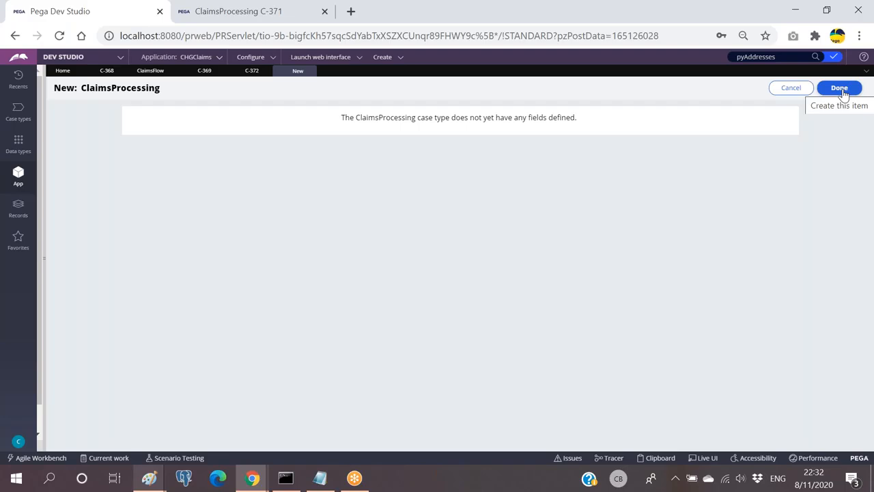
{"action": "left_click", "coordinate": [709, 462]}
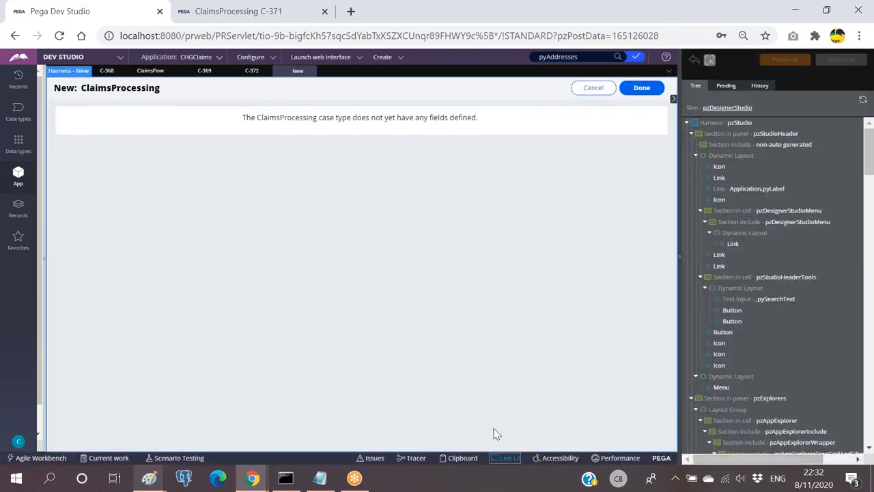
{"action": "left_click", "coordinate": [643, 93]}
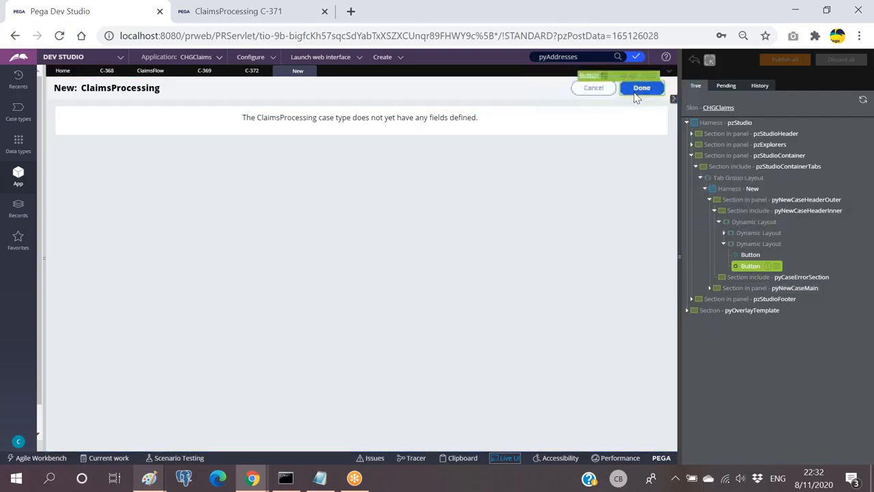
Step: Examine the click action configured on the Done button, then close its cell properties and turn off Live UI
{"action": "left_click", "coordinate": [634, 78]}
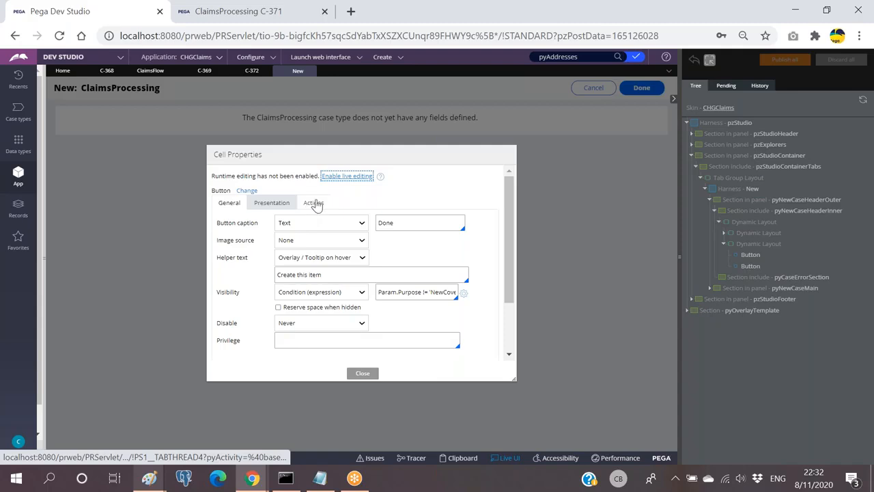
{"action": "left_click", "coordinate": [314, 203]}
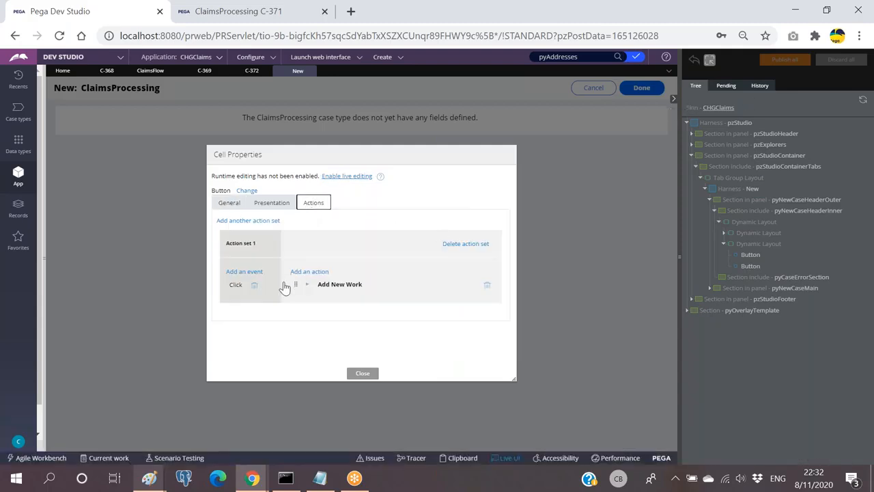
{"action": "left_click", "coordinate": [307, 285]}
{"action": "scroll", "coordinate": [388, 272], "scroll_direction": "down", "scroll_amount": 1}
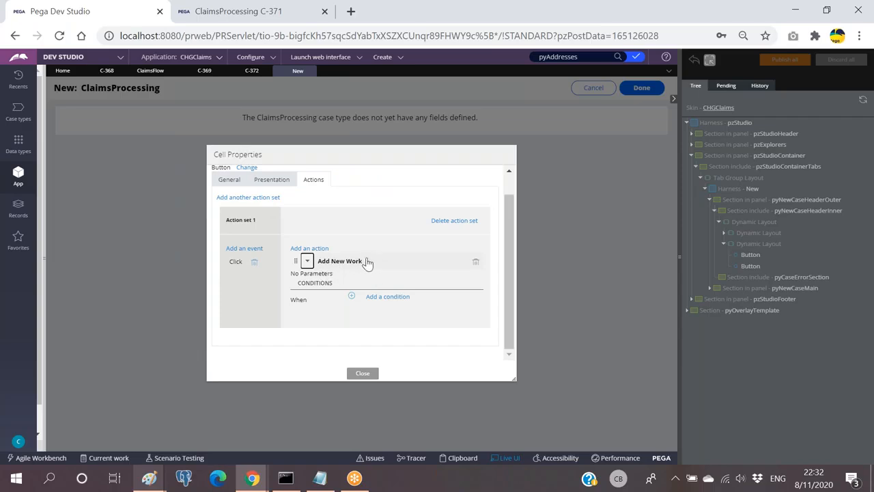
{"action": "left_click", "coordinate": [368, 225]}
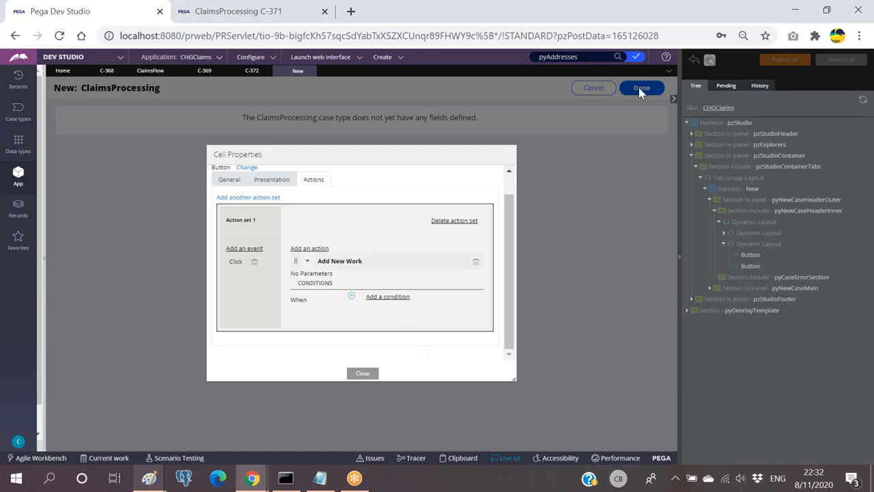
{"action": "left_click", "coordinate": [363, 374]}
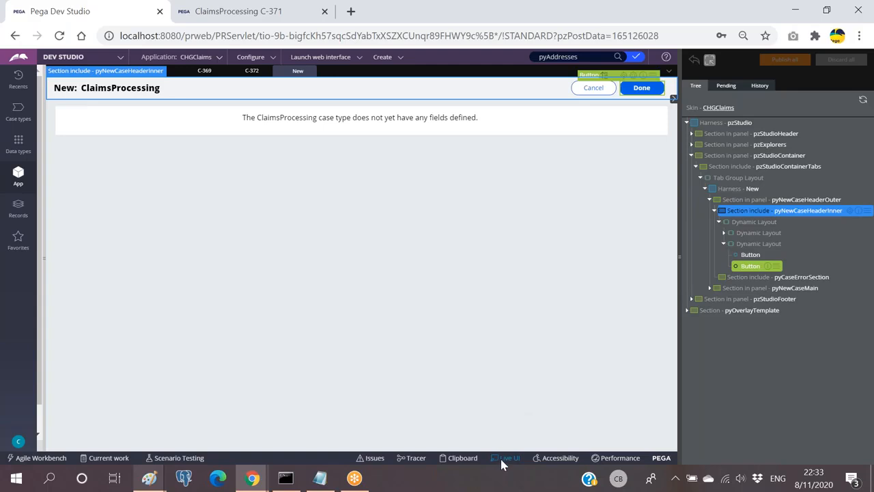
{"action": "left_click", "coordinate": [505, 457]}
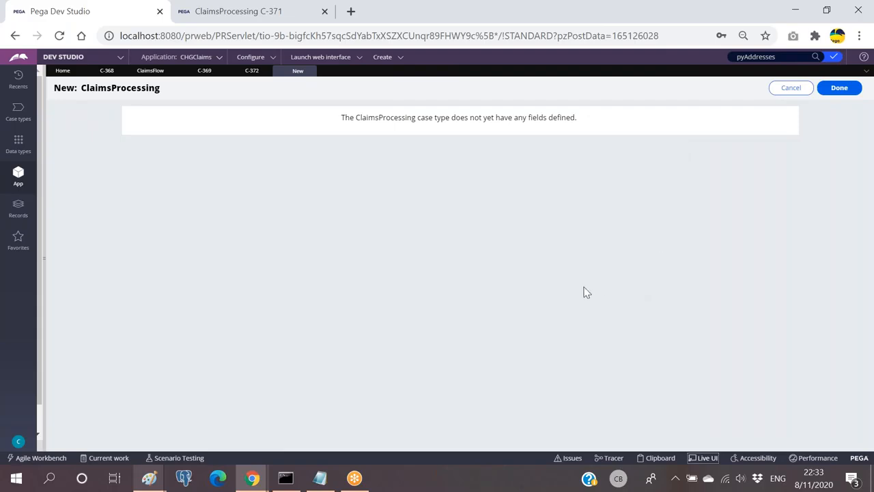
Step: Finish creating the ClaimsProcessing case and start another new ClaimsProcessing case, briefly checking it in Live UI
{"action": "left_click", "coordinate": [843, 91]}
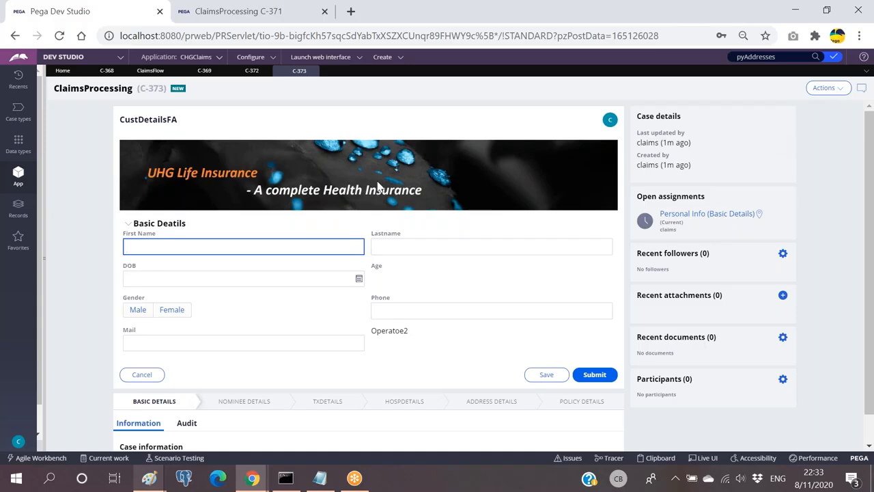
{"action": "left_click", "coordinate": [384, 59]}
{"action": "mouse_move", "coordinate": [386, 68]}
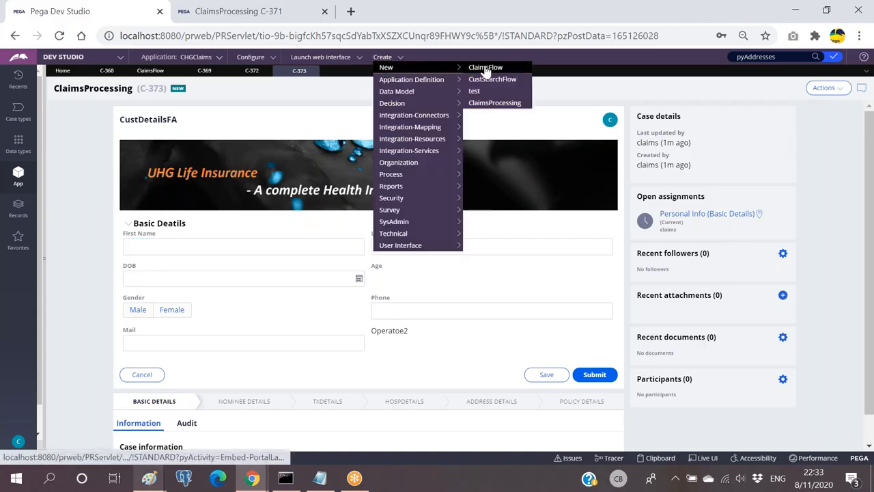
{"action": "left_click", "coordinate": [483, 106]}
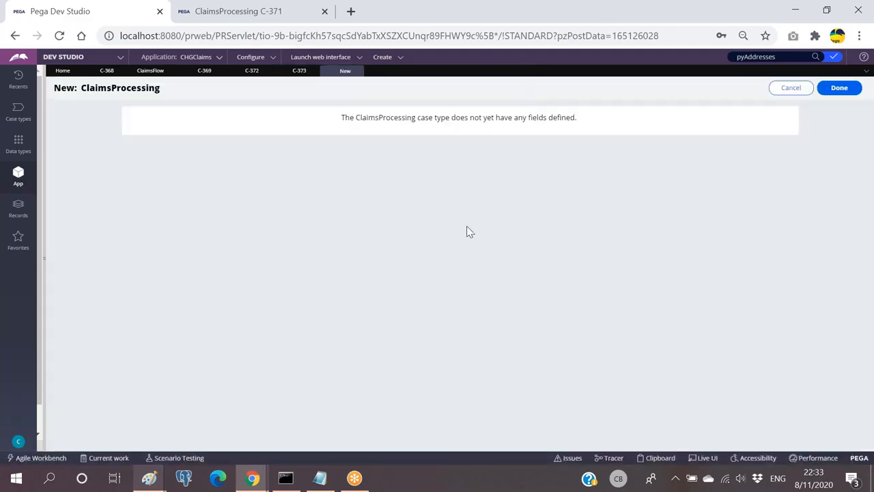
{"action": "left_click", "coordinate": [707, 459]}
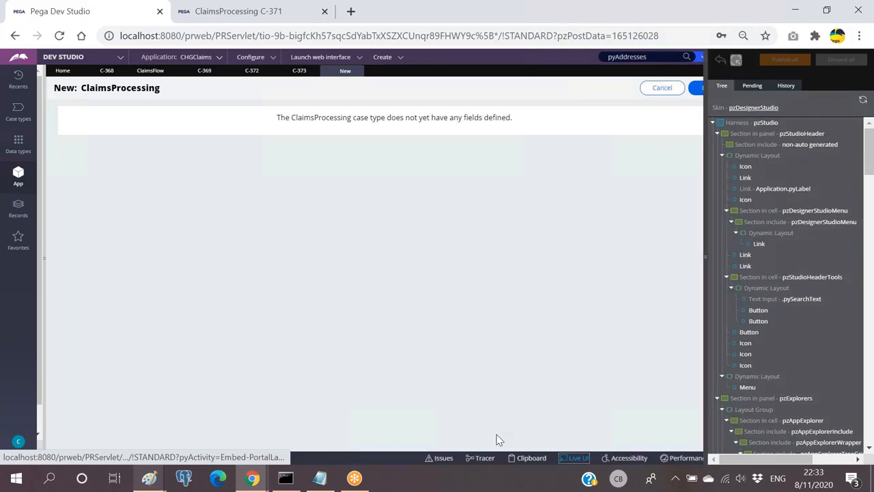
{"action": "left_click", "coordinate": [575, 459]}
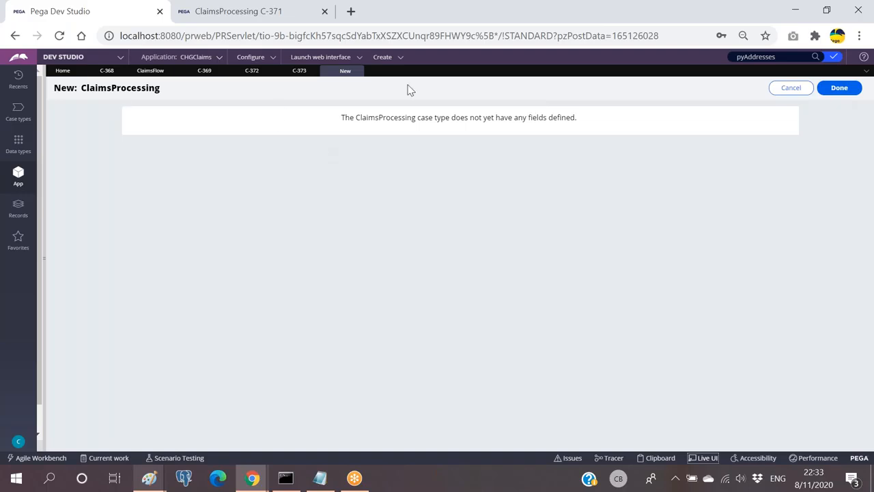
Step: Open the Tracer and set it to trace all rulesets
{"action": "left_click", "coordinate": [610, 458]}
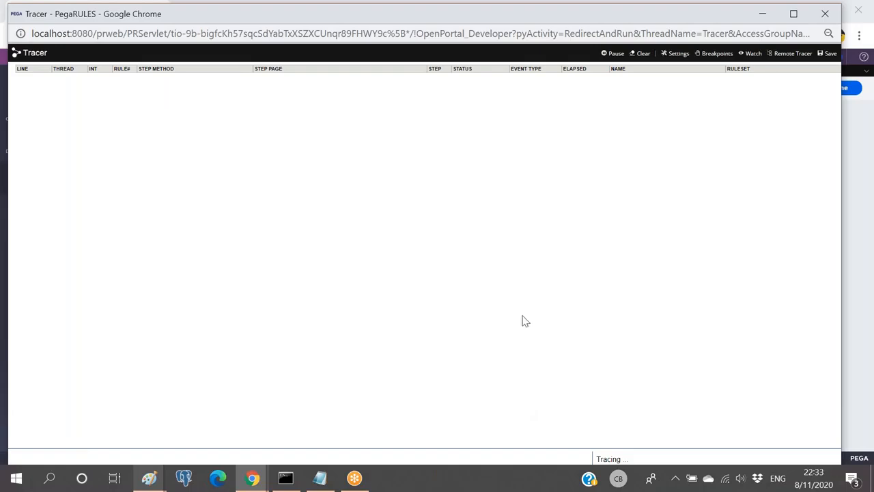
{"action": "left_click", "coordinate": [673, 53]}
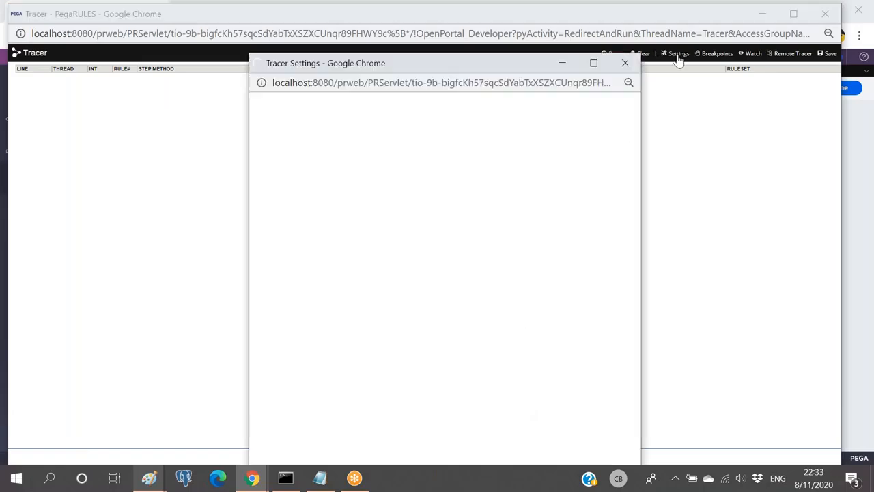
{"action": "scroll", "coordinate": [351, 196], "scroll_direction": "down", "scroll_amount": 10}
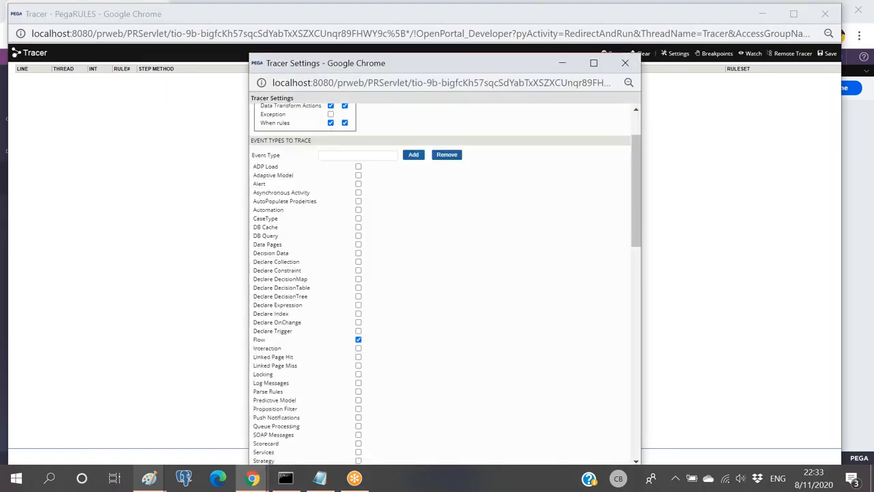
{"action": "scroll", "coordinate": [351, 196], "scroll_direction": "up", "scroll_amount": 3}
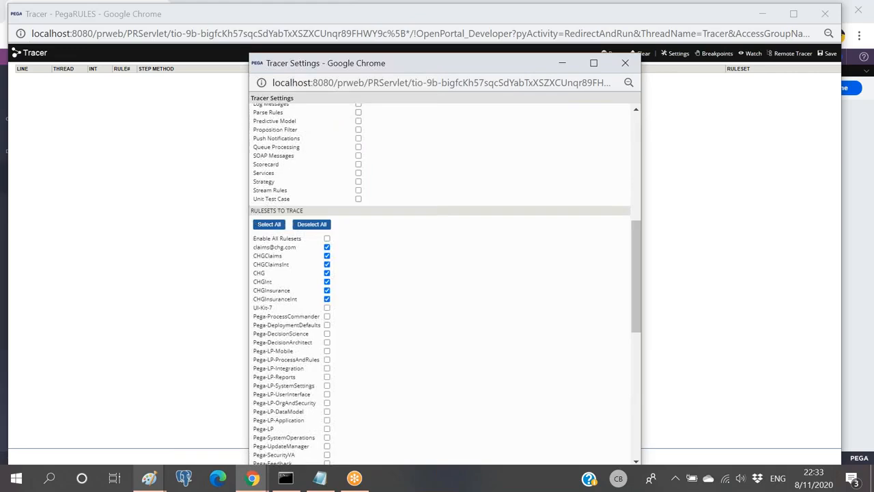
{"action": "left_click", "coordinate": [275, 225]}
{"action": "scroll", "coordinate": [379, 233], "scroll_direction": "down", "scroll_amount": 1}
{"action": "scroll", "coordinate": [375, 233], "scroll_direction": "down", "scroll_amount": 4}
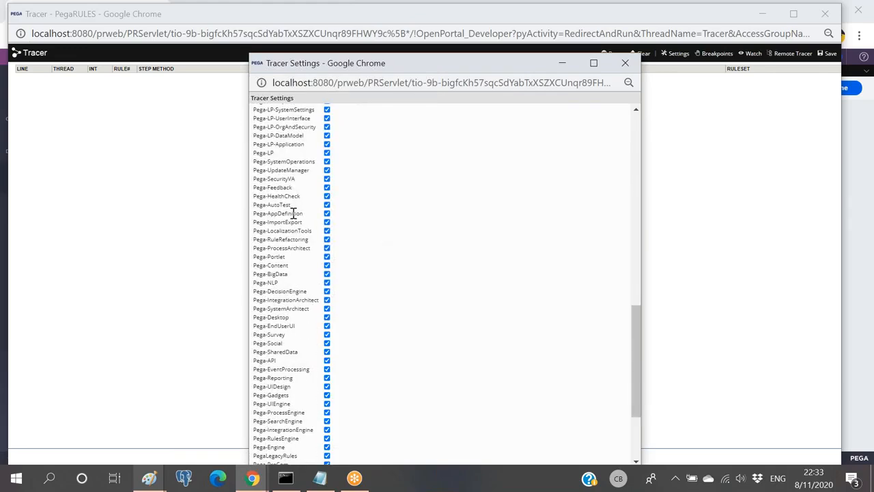
{"action": "scroll", "coordinate": [287, 260], "scroll_direction": "down", "scroll_amount": 2}
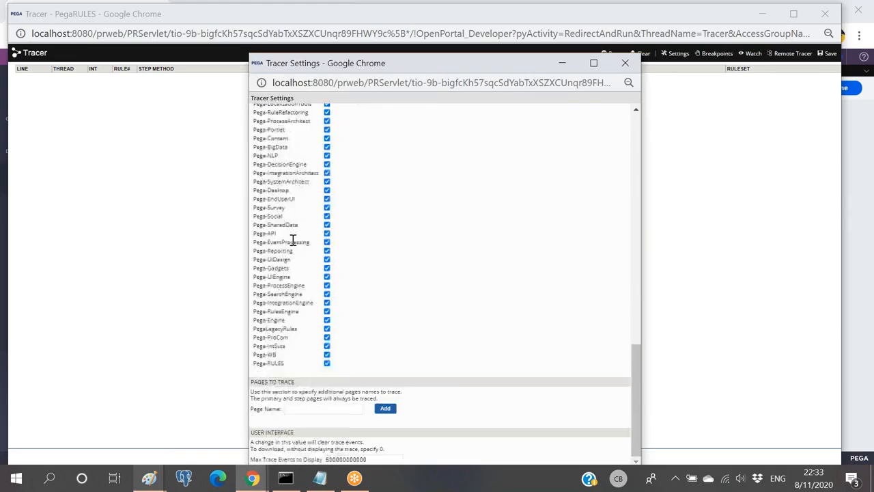
{"action": "left_click_drag", "start_coordinate": [427, 65], "coordinate": [408, 26]}
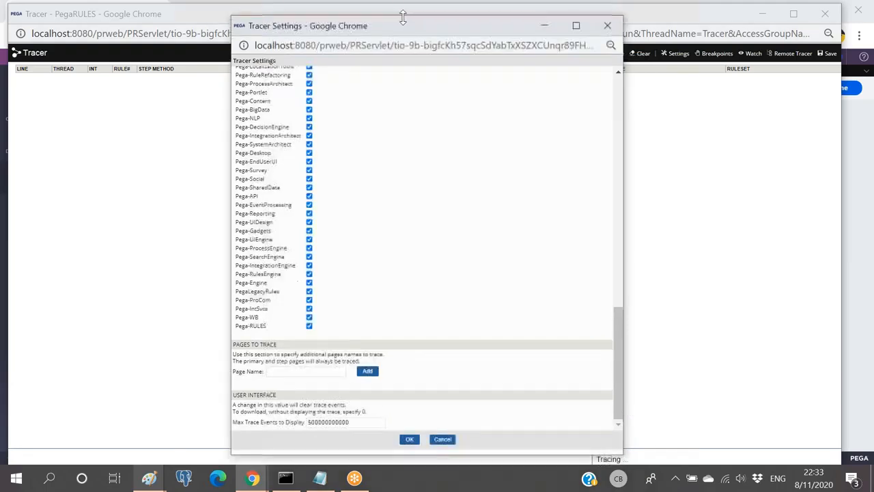
{"action": "left_click", "coordinate": [408, 438]}
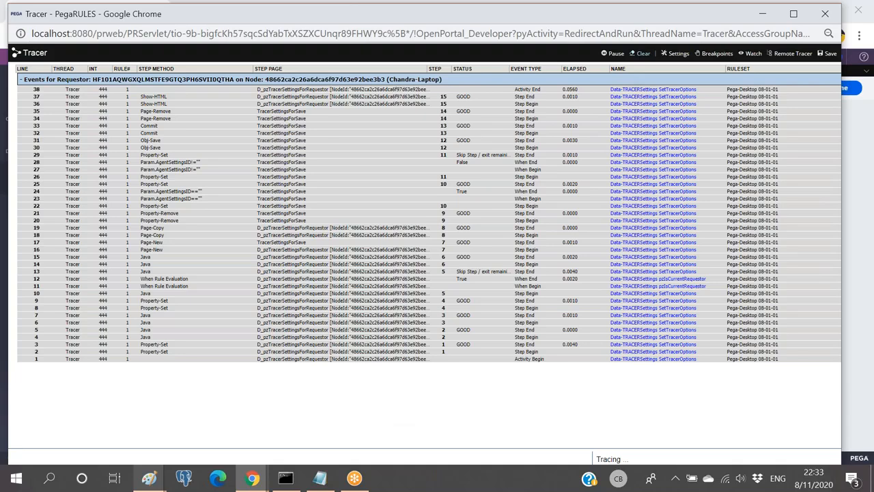
Step: Clear the recorded trace events and create the pending ClaimsProcessing case with Done
{"action": "left_click", "coordinate": [643, 54]}
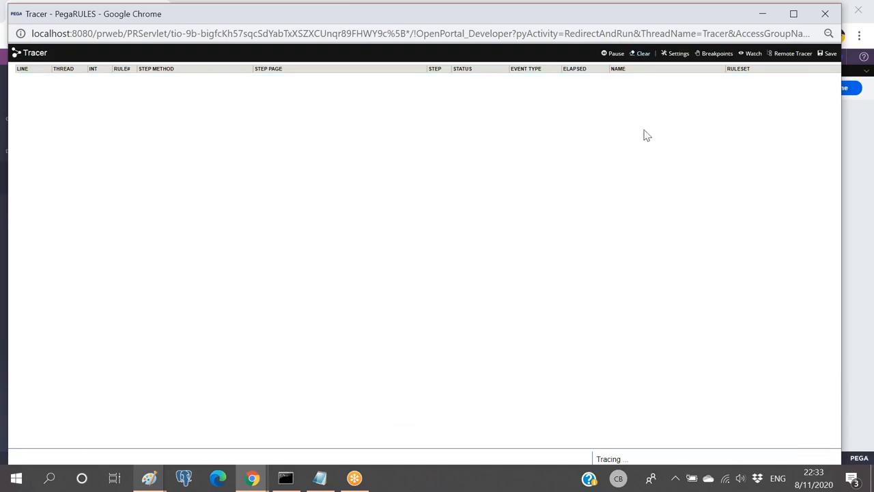
{"action": "left_click", "coordinate": [854, 132]}
{"action": "left_click", "coordinate": [841, 91]}
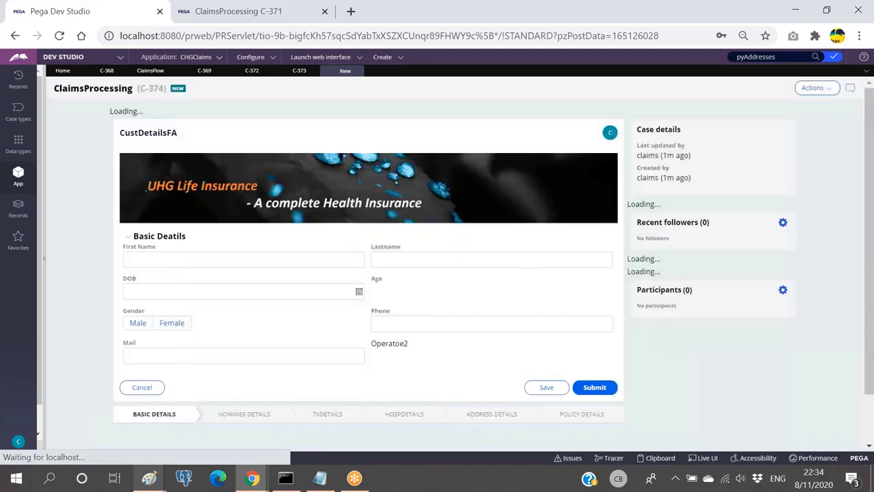
Step: Return to the Tracer, pause the tracing and examine the earliest events recorded for the case creation
{"action": "key", "text": "alt+Tab"}
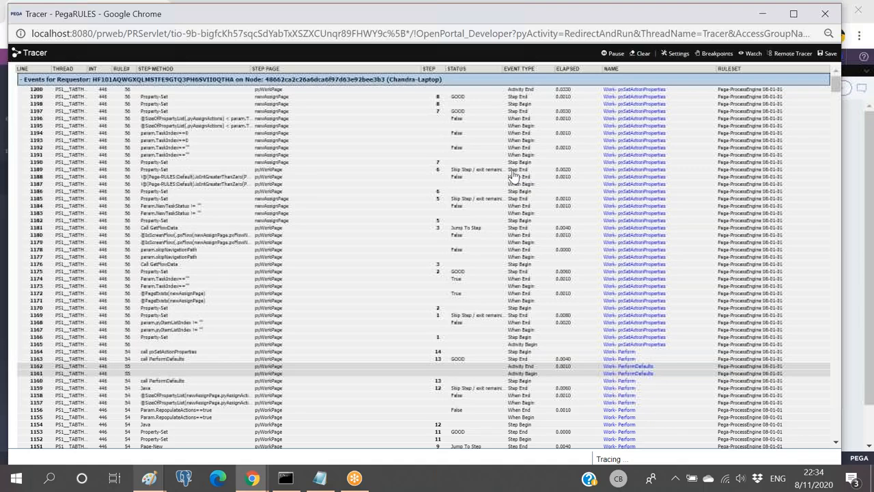
{"action": "left_click", "coordinate": [613, 54]}
{"action": "scroll", "coordinate": [452, 236], "scroll_direction": "down", "scroll_amount": 10}
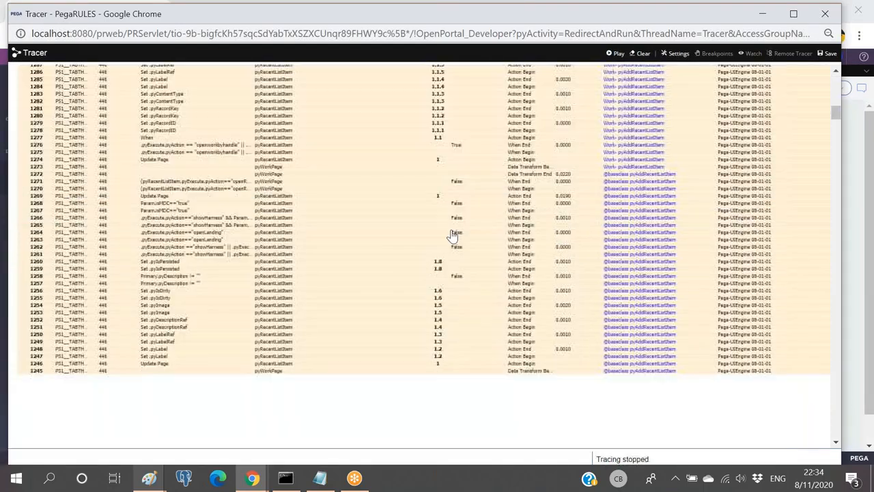
{"action": "scroll", "coordinate": [818, 141], "scroll_direction": "down", "scroll_amount": 10}
{"action": "left_click_drag", "start_coordinate": [836, 139], "coordinate": [836, 429]}
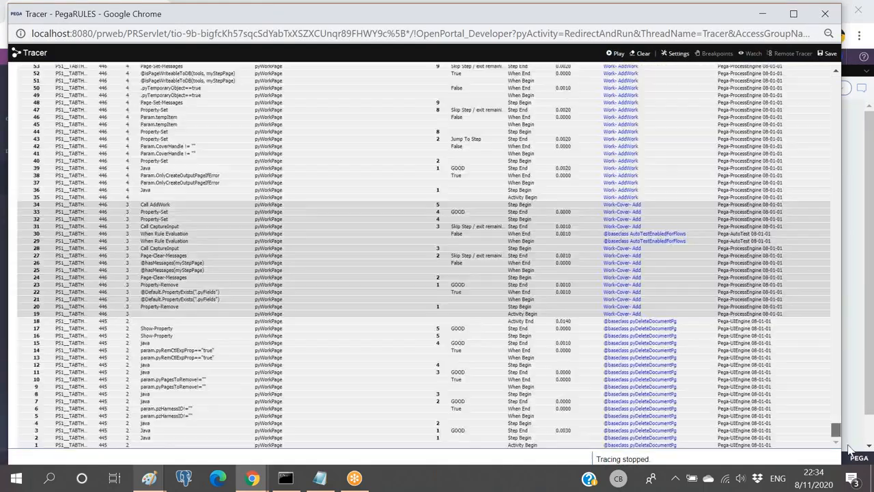
Step: Open the Work-Cover- Add activity from the trace and examine its step 5, which calls AddWork to validate and start the flow
{"action": "left_click", "coordinate": [637, 319]}
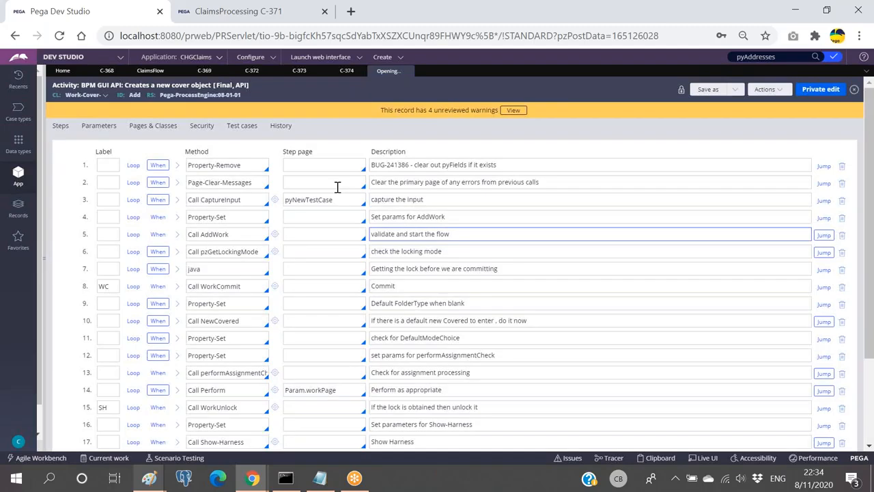
{"action": "double_click", "coordinate": [140, 96]}
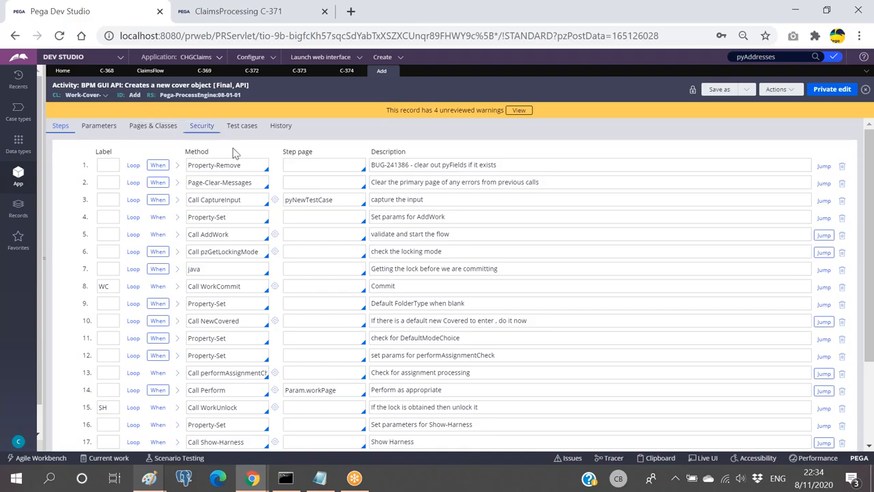
{"action": "left_click", "coordinate": [414, 234]}
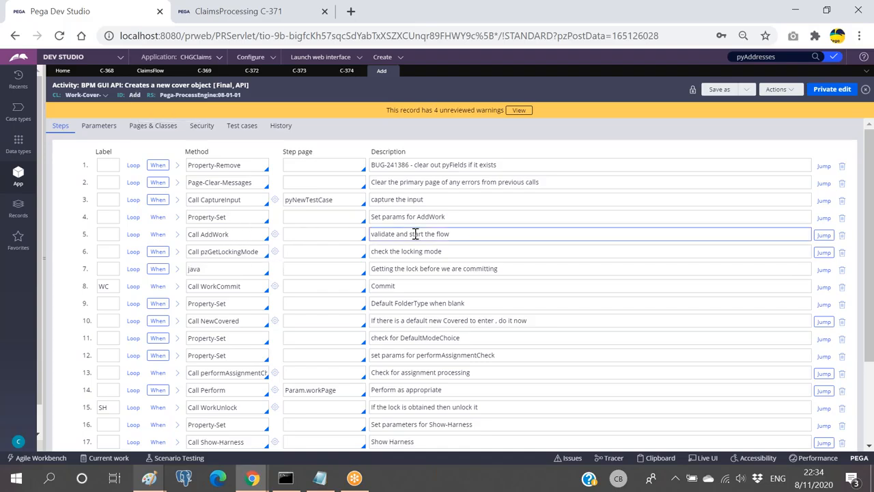
{"action": "left_click_drag", "start_coordinate": [456, 235], "coordinate": [373, 233]}
{"action": "left_click", "coordinate": [460, 233]}
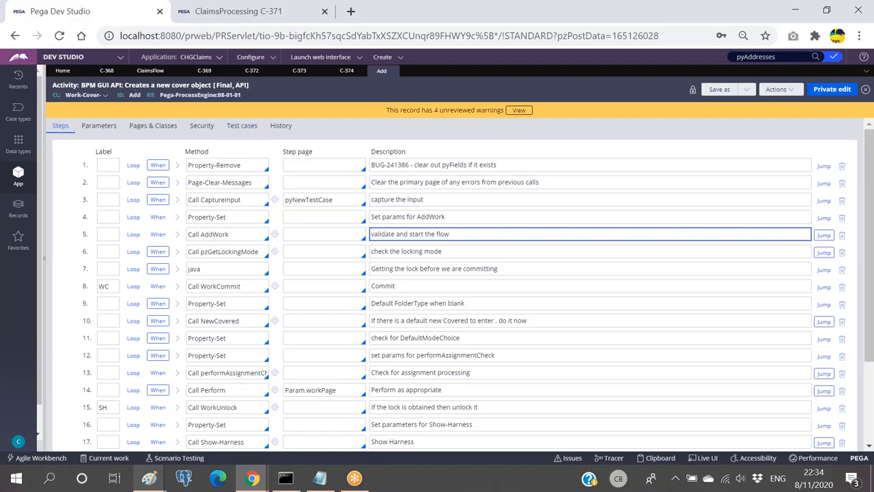
{"action": "double_click", "coordinate": [134, 95]}
{"action": "left_click", "coordinate": [277, 98]}
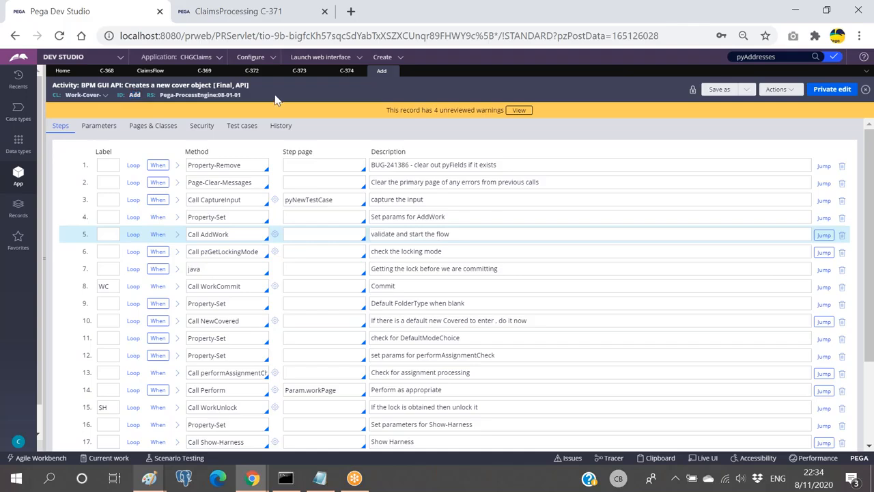
{"action": "left_click", "coordinate": [459, 235]}
{"action": "left_click_drag", "start_coordinate": [462, 235], "coordinate": [371, 234]}
{"action": "left_click", "coordinate": [171, 234]}
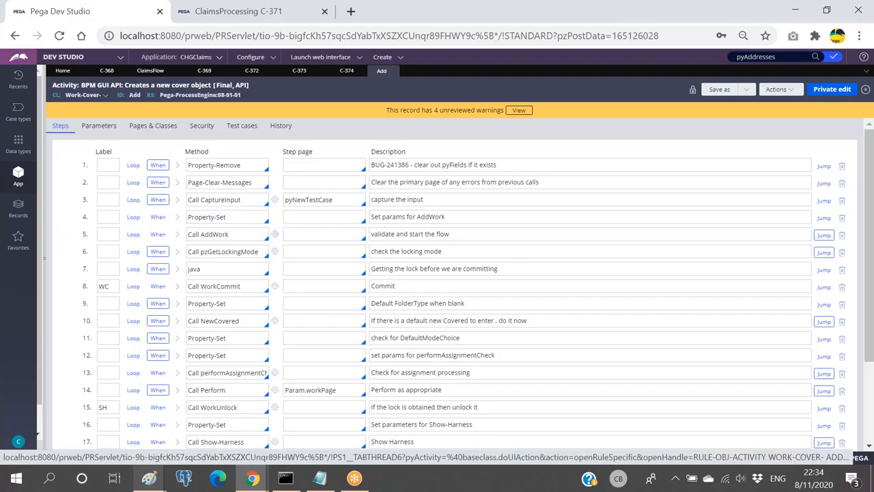
Step: Open the AddWork activity called by Add and examine its steps, especially the GenerateID call in step 14
{"action": "left_click", "coordinate": [274, 234]}
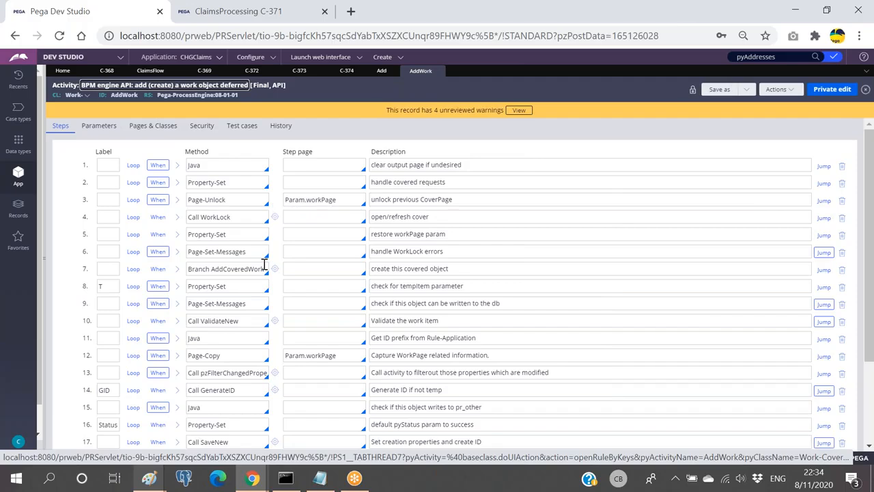
{"action": "double_click", "coordinate": [223, 390]}
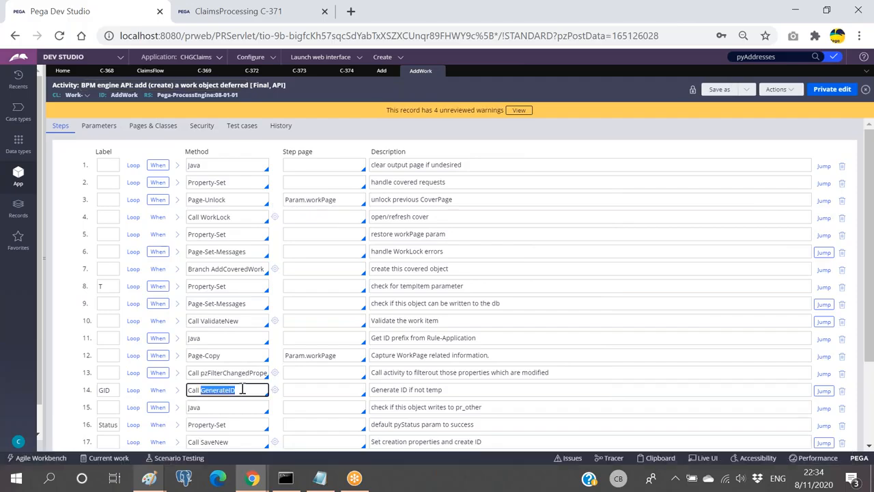
{"action": "left_click", "coordinate": [248, 390]}
{"action": "scroll", "coordinate": [250, 277], "scroll_direction": "down", "scroll_amount": 3}
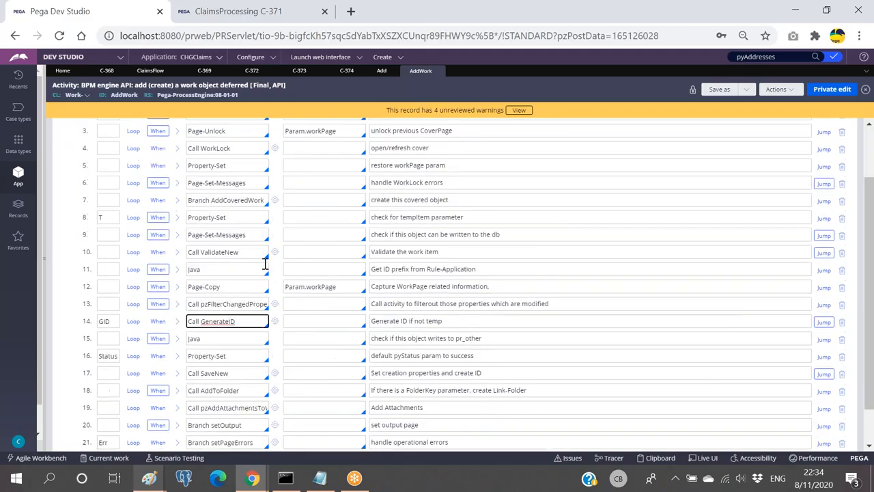
Step: Switch to Notepad and list the activities Add, Add-work and GenerateID on separate lines below the harness names
{"action": "left_click", "coordinate": [319, 479]}
{"action": "left_click", "coordinate": [106, 115]}
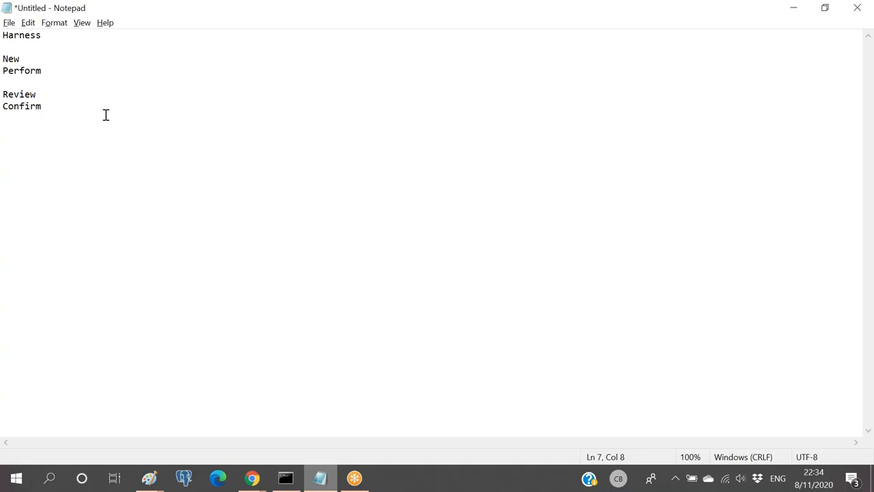
{"action": "key", "text": "Return"}
{"action": "key", "text": "Return"}
{"action": "key", "text": "Return"}
{"action": "type", "text": "Add"}
{"action": "type", "text": "dd"}
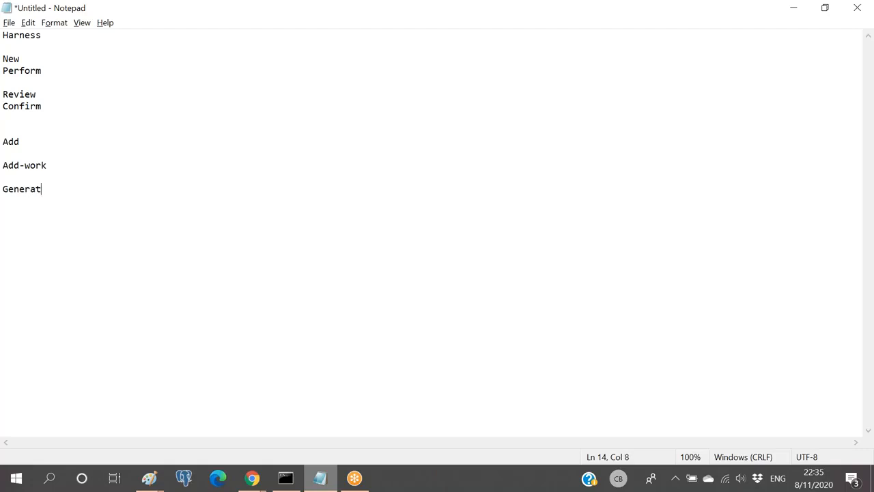
{"action": "type", "text": "ID"}
Step: Return to Pega Dev Studio, review the steps of the AddWork activity and go back to the Add activity
{"action": "key", "text": "alt+Tab"}
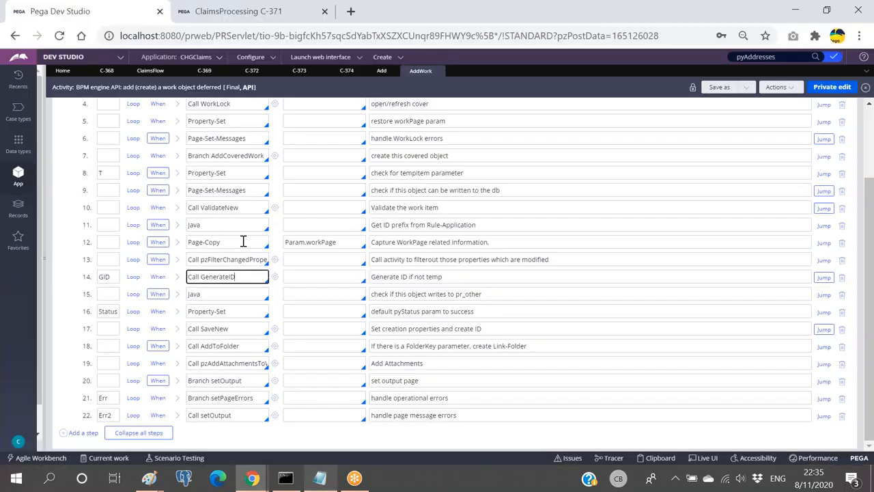
{"action": "scroll", "coordinate": [265, 240], "scroll_direction": "up", "scroll_amount": 2}
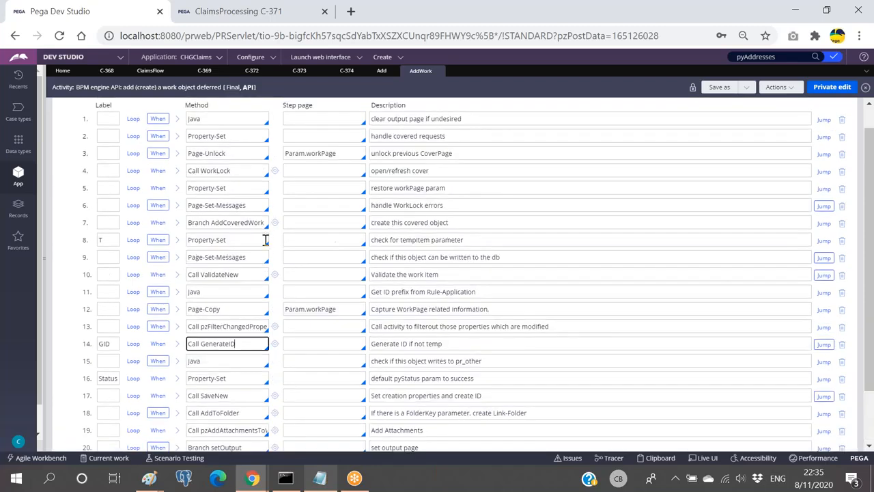
{"action": "scroll", "coordinate": [265, 240], "scroll_direction": "up", "scroll_amount": 1}
{"action": "left_click", "coordinate": [383, 72]}
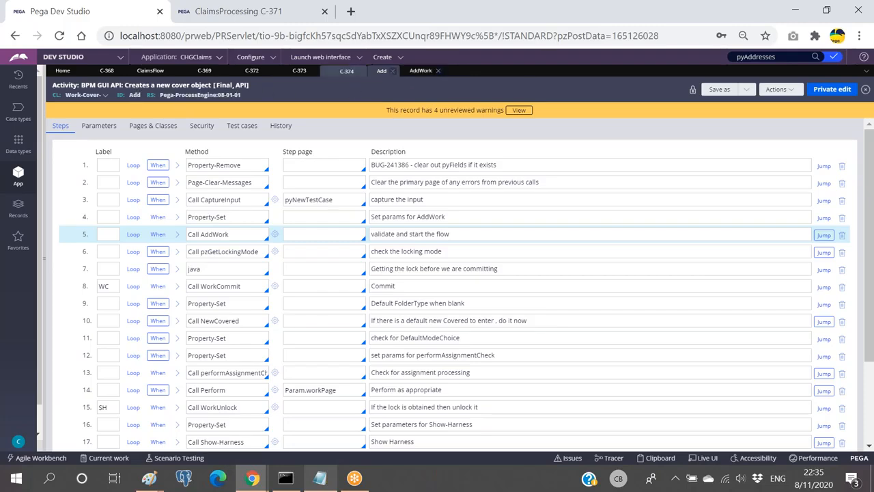
Step: Close the C-374, C-373, C-372 and C-369 cases and the Add and AddWork activities, and show case C-368
{"action": "left_click", "coordinate": [349, 72]}
{"action": "left_click", "coordinate": [360, 71]}
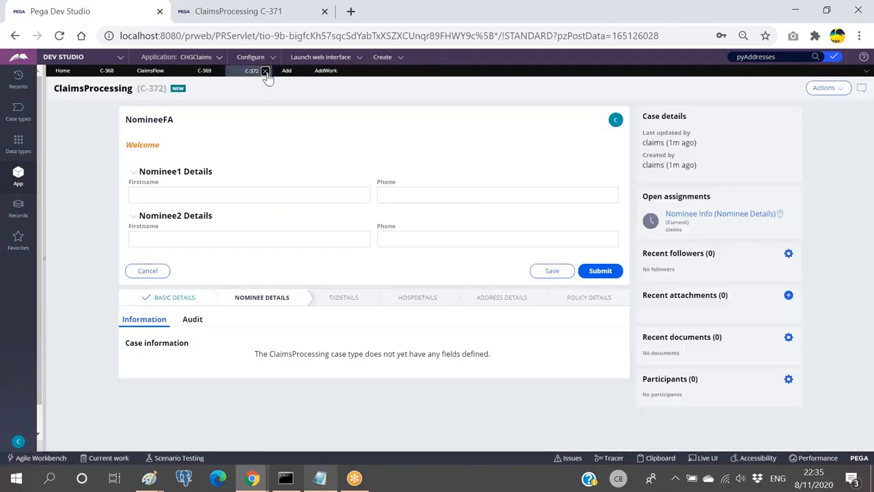
{"action": "left_click", "coordinate": [268, 71]}
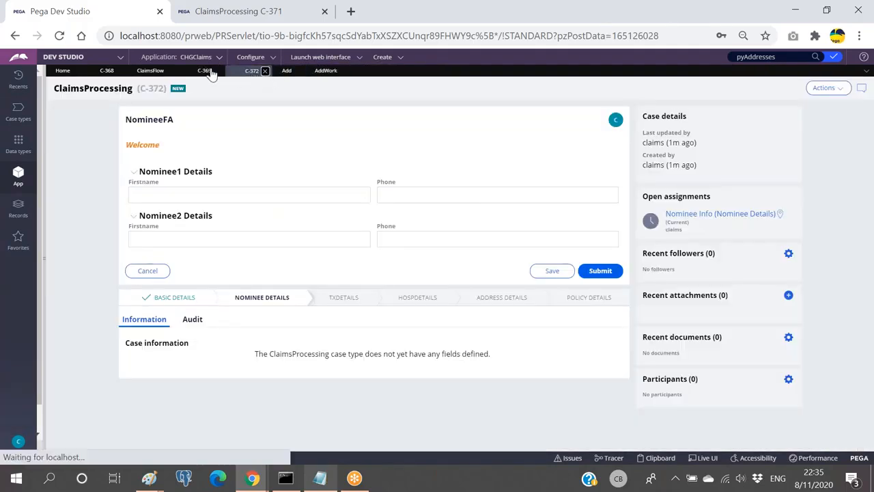
{"action": "left_click", "coordinate": [218, 71]}
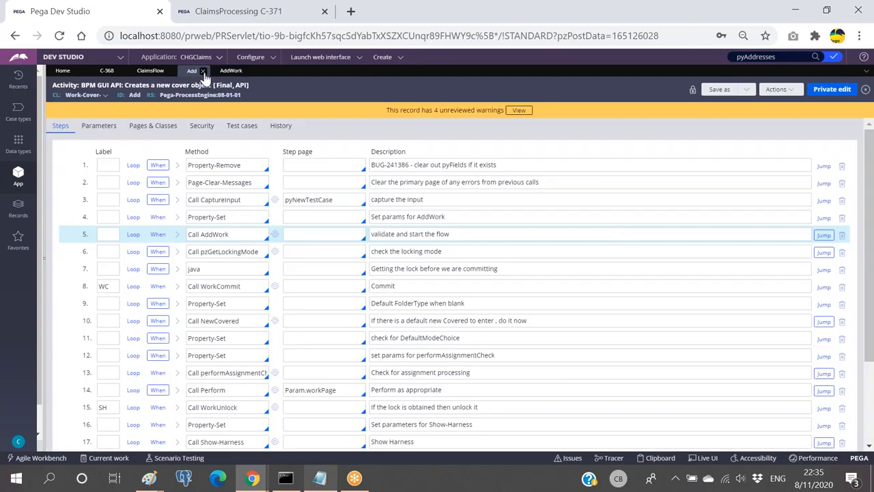
{"action": "left_click", "coordinate": [218, 71]}
{"action": "left_click", "coordinate": [217, 72]}
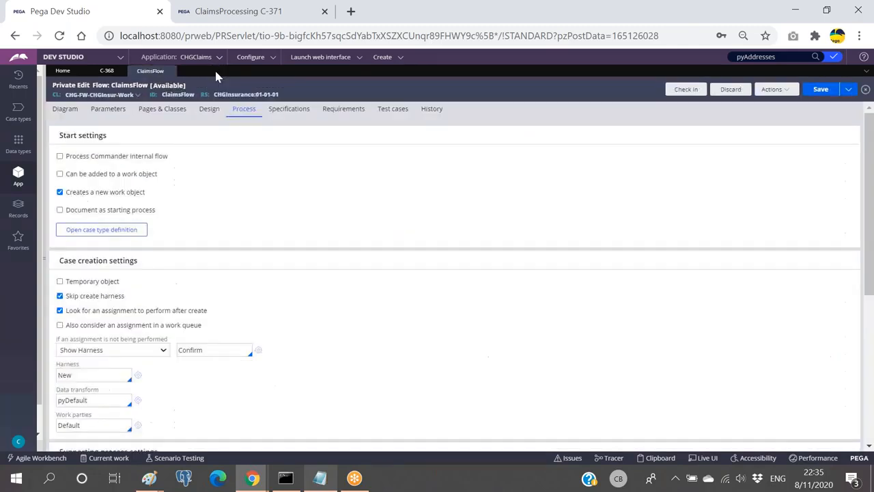
{"action": "left_click", "coordinate": [109, 71]}
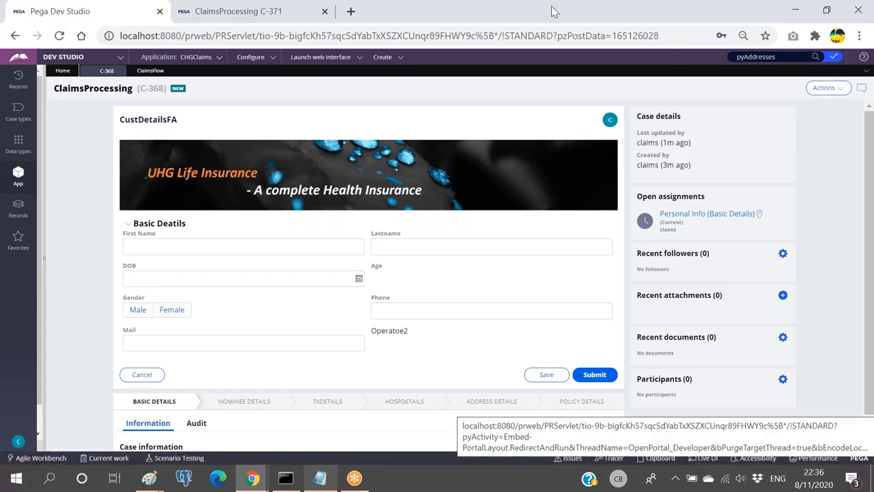
{"action": "left_click", "coordinate": [420, 2]}
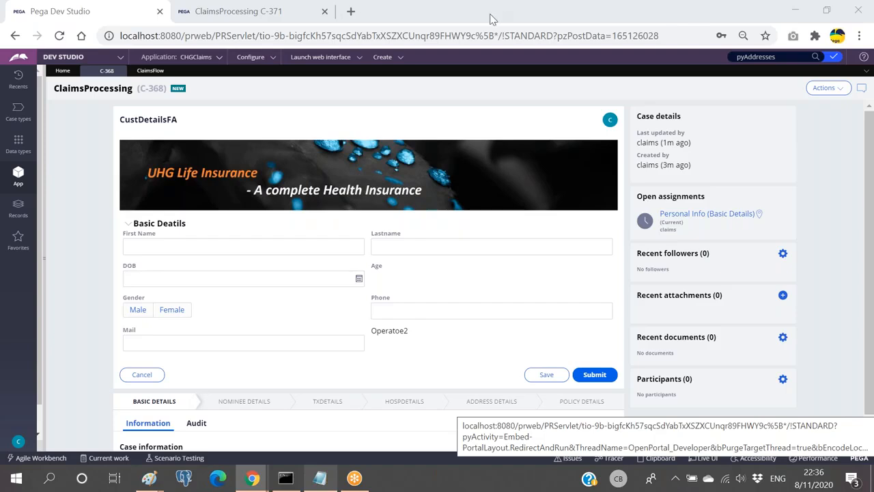